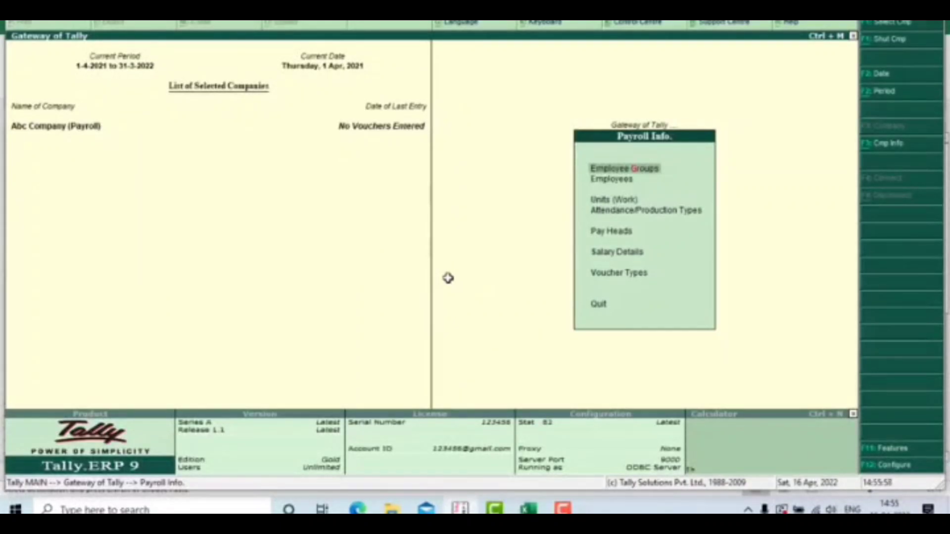
Switch to the Excel employee master sheet and review the allowance, PF, deduction, gross salary and net salary columns.
{"action": "key", "text": "alt+Tab"}
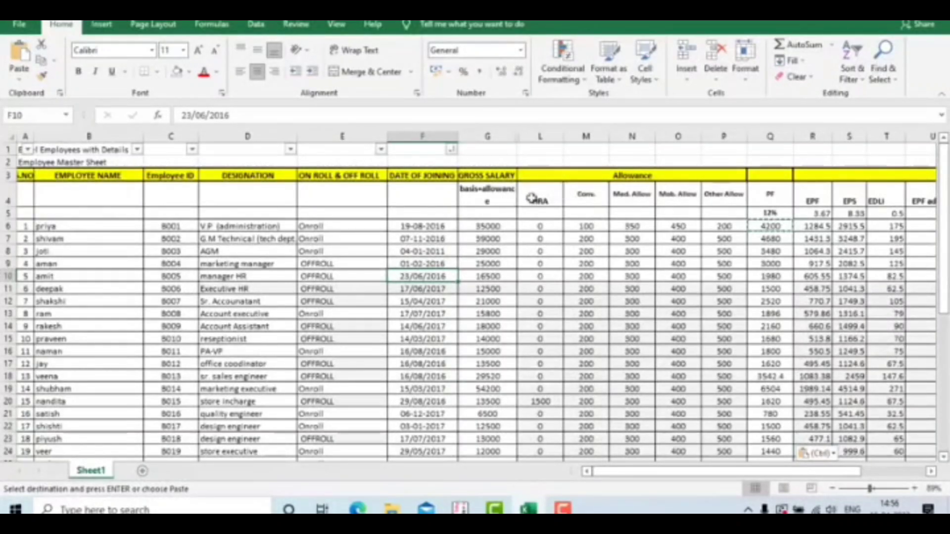
{"action": "left_click_drag", "start_coordinate": [537, 198], "coordinate": [724, 198]}
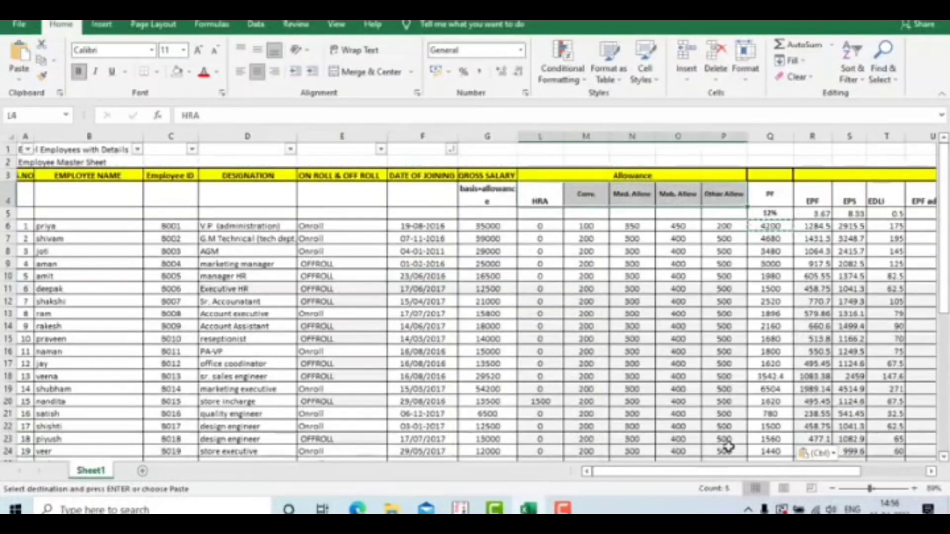
{"action": "left_click", "coordinate": [932, 472]}
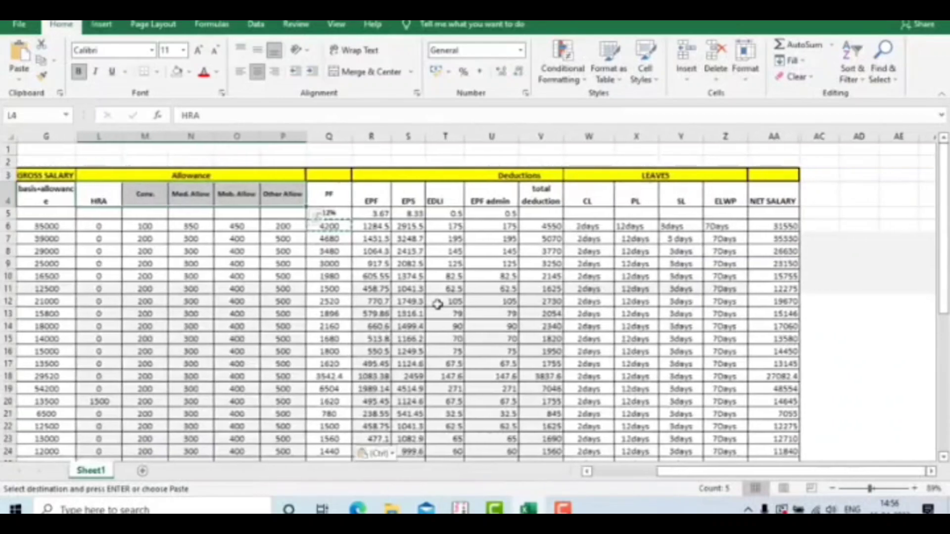
{"action": "left_click", "coordinate": [328, 200]}
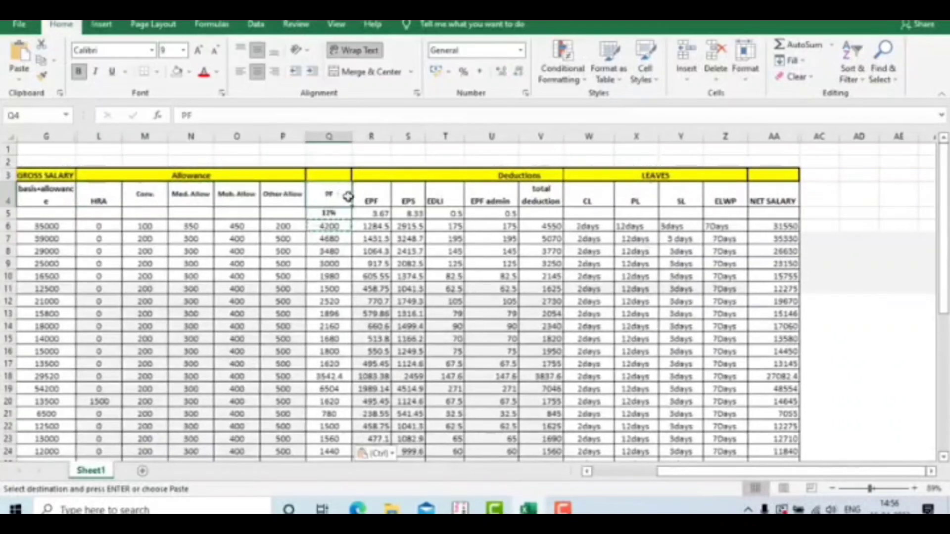
{"action": "left_click_drag", "start_coordinate": [348, 197], "coordinate": [534, 198]}
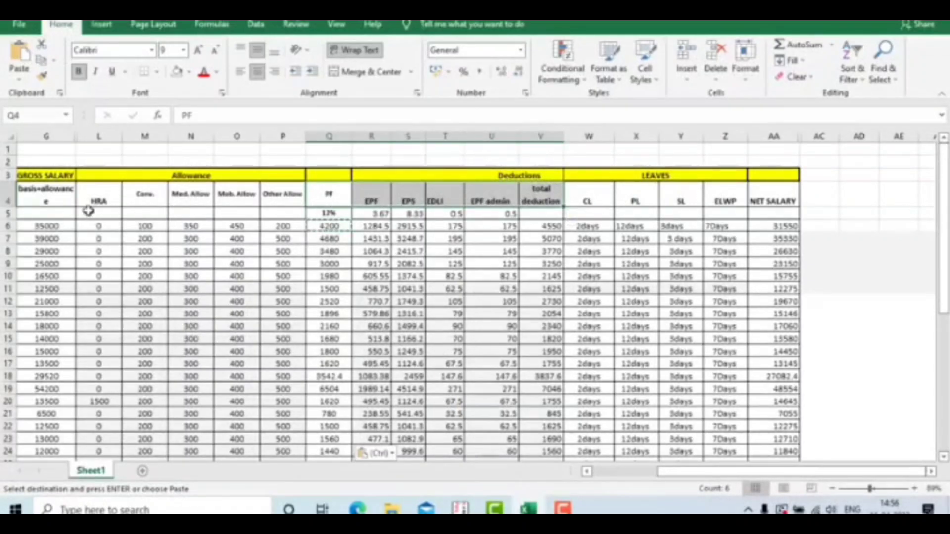
{"action": "left_click", "coordinate": [124, 189]}
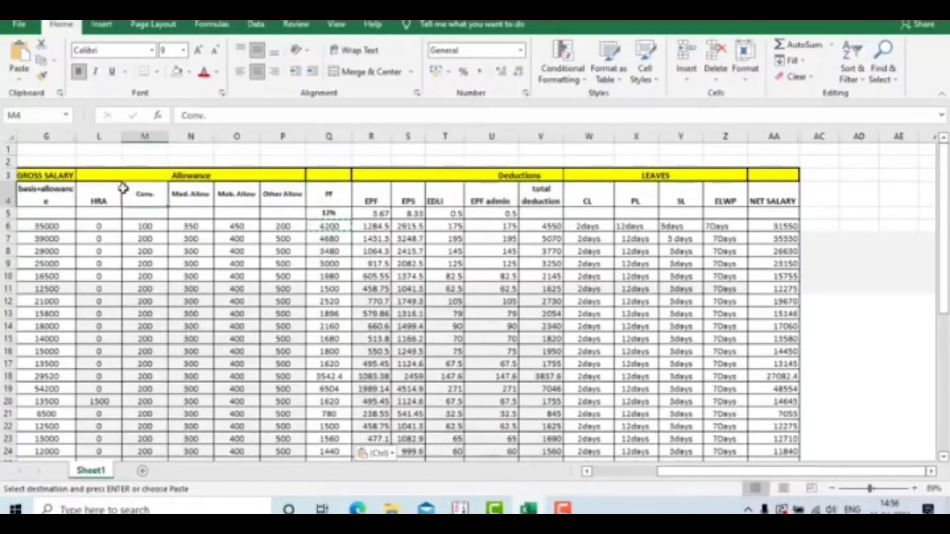
{"action": "left_click", "coordinate": [63, 184]}
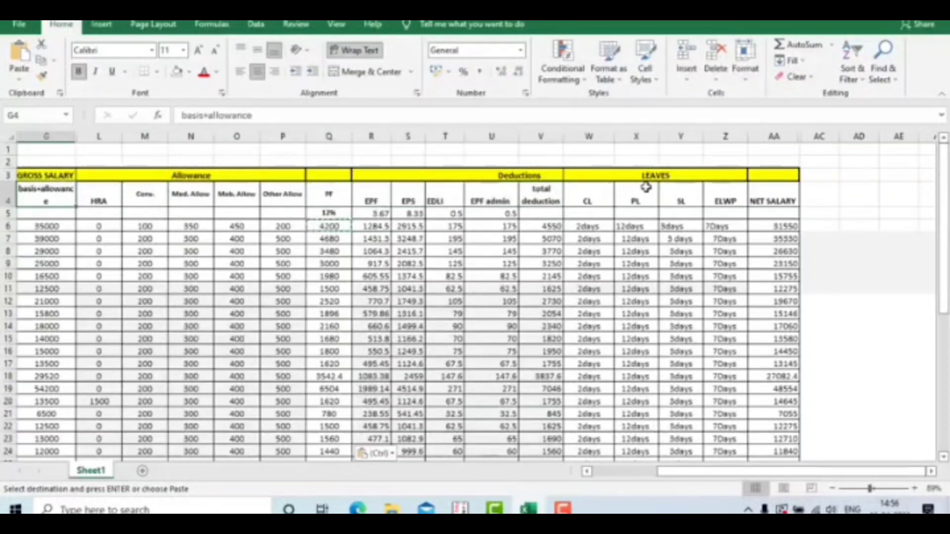
{"action": "left_click", "coordinate": [771, 196]}
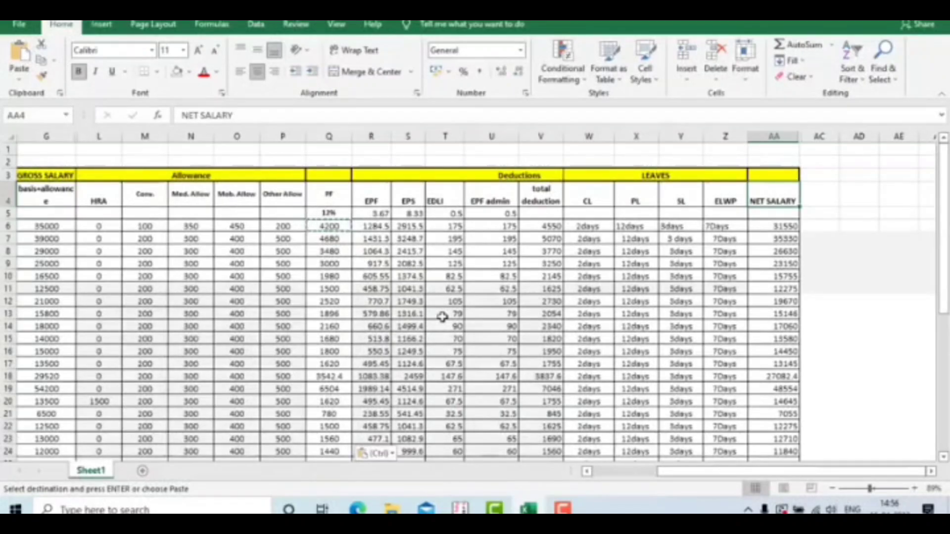
Review the column headings from net salary back to the employee details, ending on the gross salary heading.
{"action": "key", "text": "Left"}
{"action": "key", "text": "Left"}
{"action": "key", "text": "Left"}
{"action": "key", "text": "Left"}
{"action": "key", "text": "Left"}
{"action": "key", "text": "Left"}
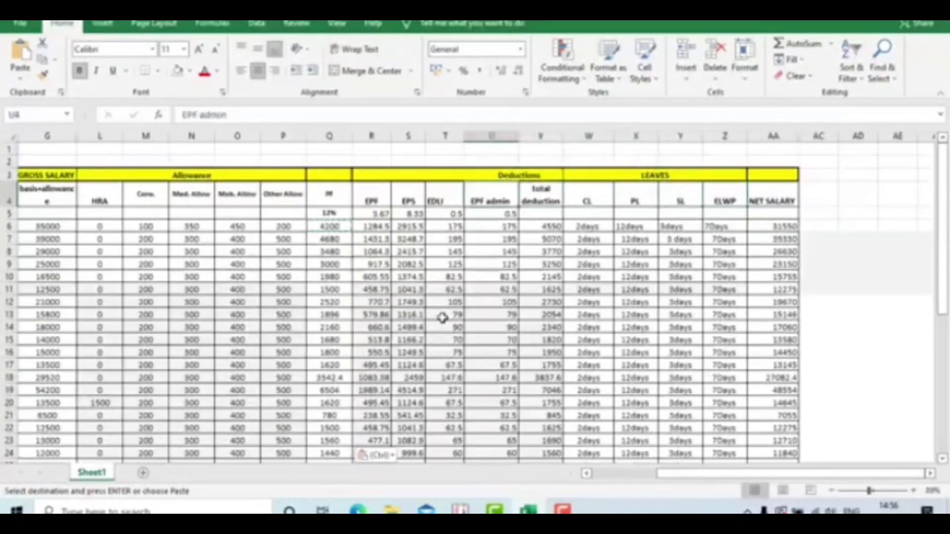
{"action": "key", "text": "Left"}
{"action": "key", "text": "Left"}
{"action": "key", "text": "Left"}
{"action": "key", "text": "Left"}
{"action": "key", "text": "Left"}
{"action": "key", "text": "Left"}
{"action": "key", "text": "Left"}
{"action": "key", "text": "Left"}
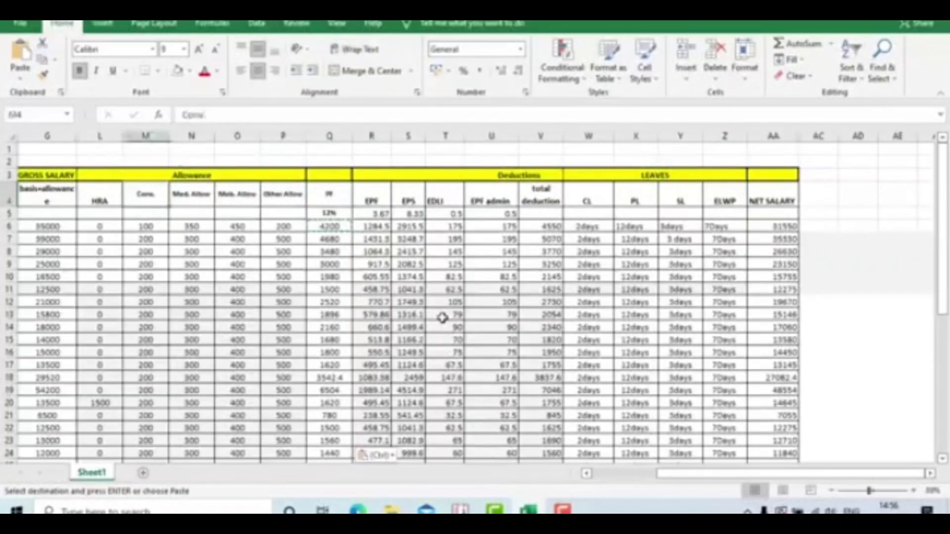
{"action": "key", "text": "Left"}
{"action": "key", "text": "Left"}
{"action": "key", "text": "Left"}
{"action": "key", "text": "Right"}
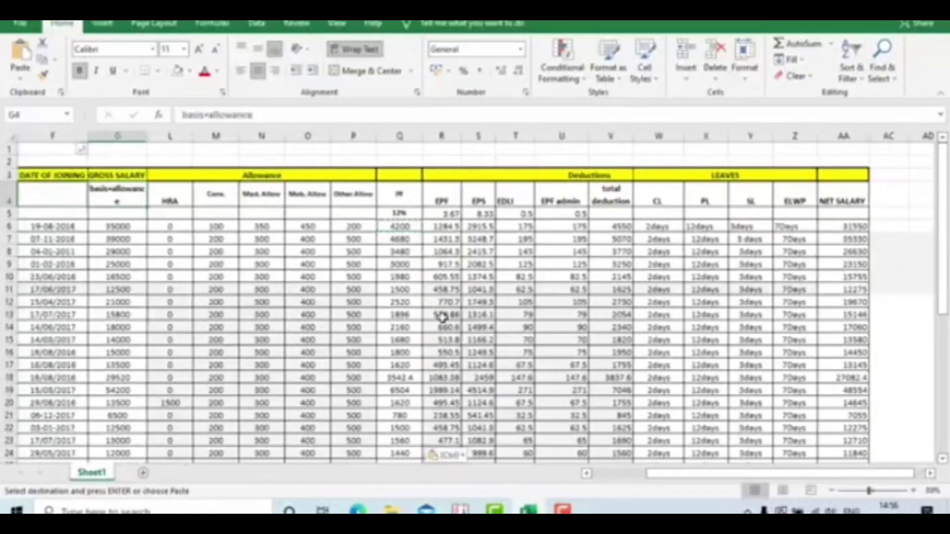
{"action": "key", "text": "Left"}
{"action": "key", "text": "Left"}
{"action": "key", "text": "Left"}
{"action": "key", "text": "Left"}
{"action": "key", "text": "Left"}
{"action": "key", "text": "Left"}
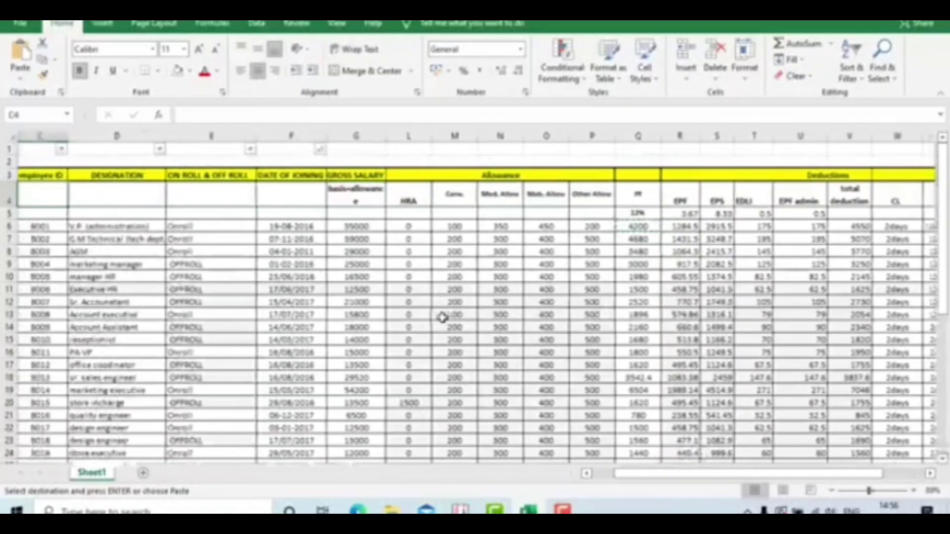
{"action": "key", "text": "Right"}
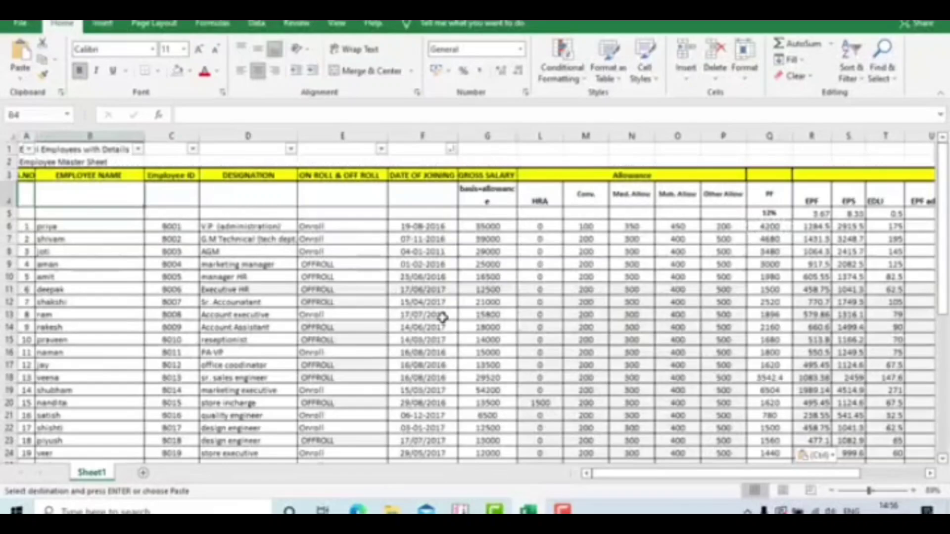
{"action": "key", "text": "Right"}
{"action": "key", "text": "Right"}
{"action": "key", "text": "Right"}
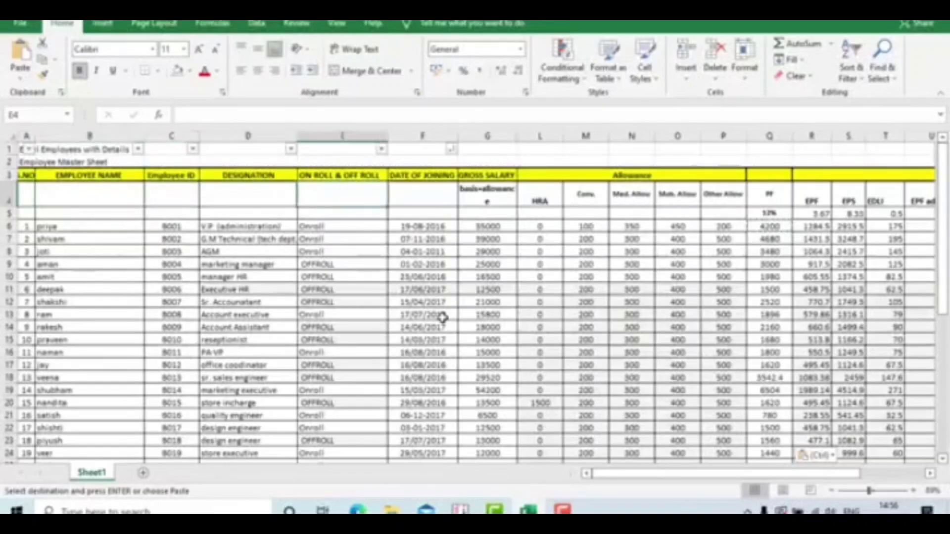
{"action": "key", "text": "Right"}
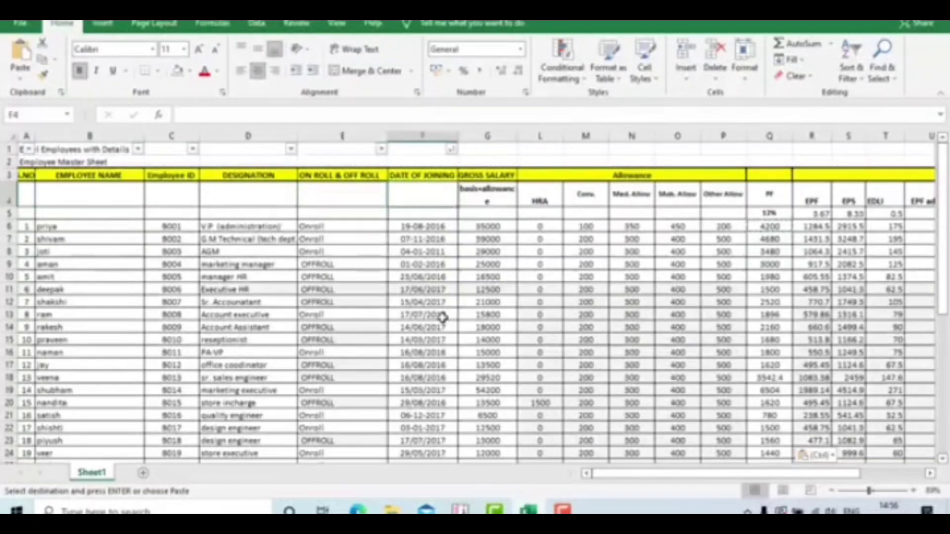
{"action": "key", "text": "Right"}
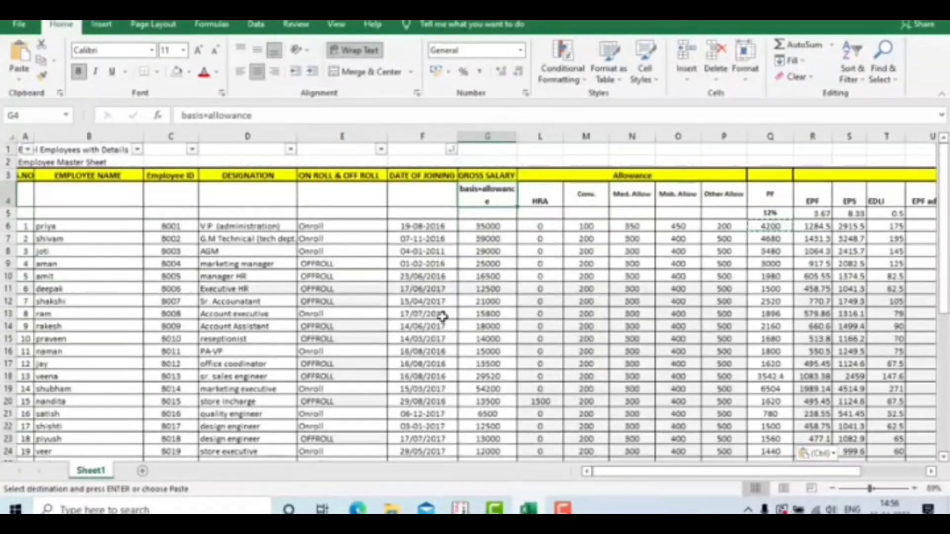
Switch to Tally.ERP 9 and start creating a new pay head in the payroll information.
{"action": "key", "text": "alt+Tab"}
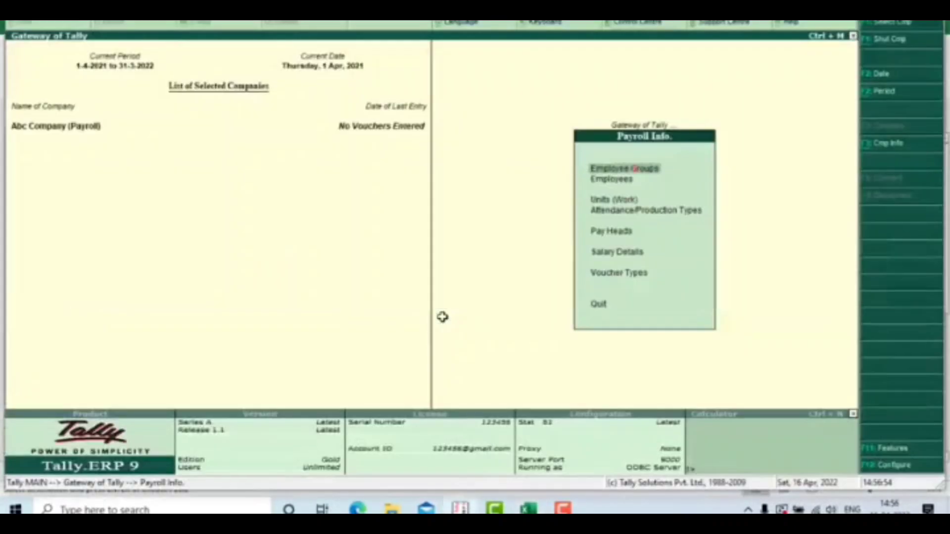
{"action": "key", "text": "Down"}
{"action": "key", "text": "Down"}
{"action": "key", "text": "Down"}
{"action": "key", "text": "Down"}
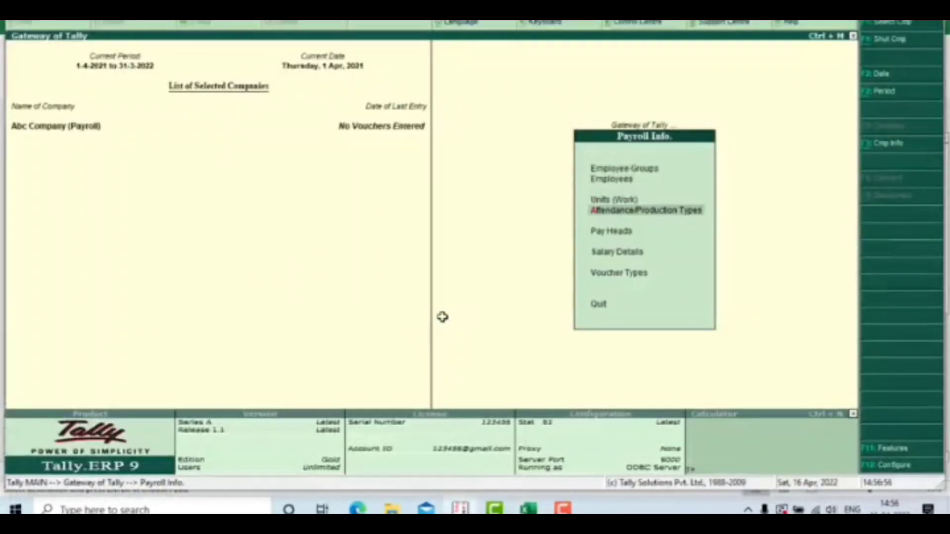
{"action": "key", "text": "Return"}
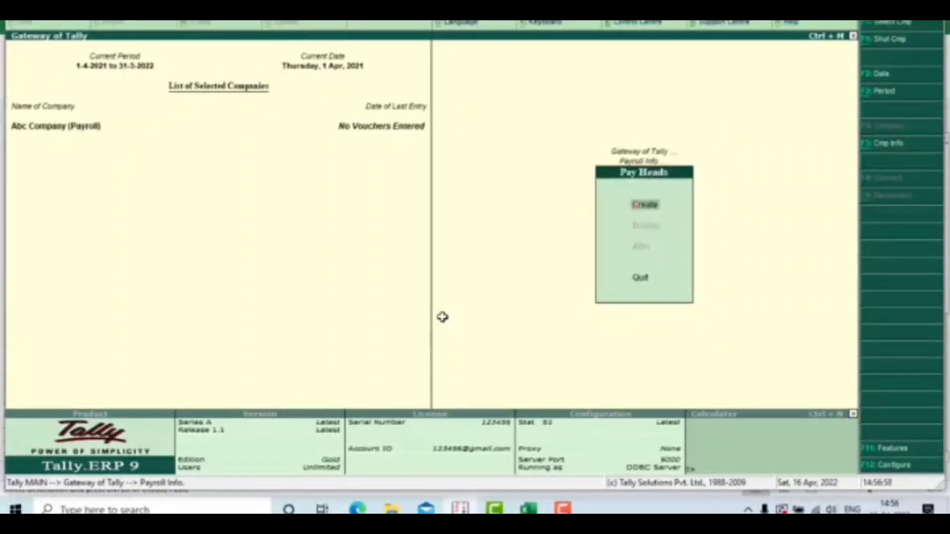
{"action": "key", "text": "Return"}
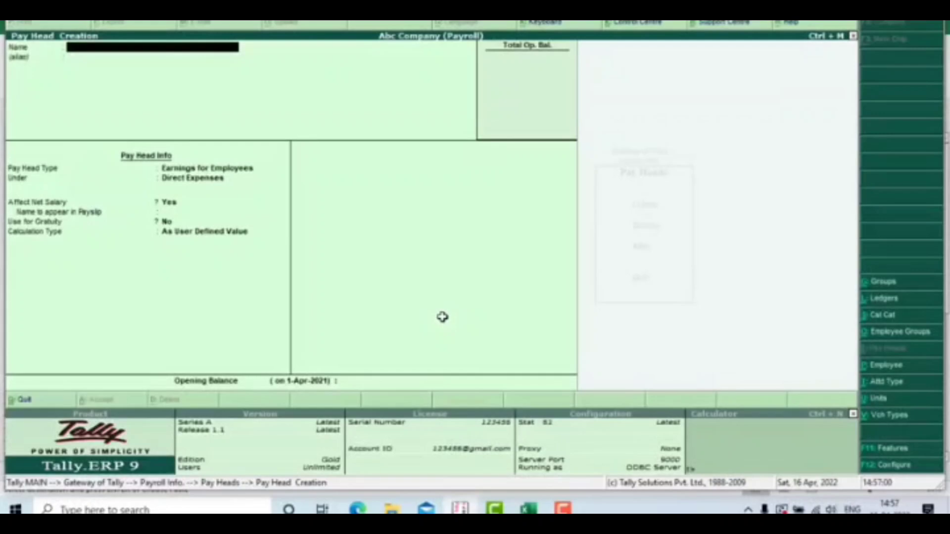
Name the pay head Gross Salary without an alias, with type Earnings for Employees under Indirect Expenses.
{"action": "type", "text": "Gross Salary"}
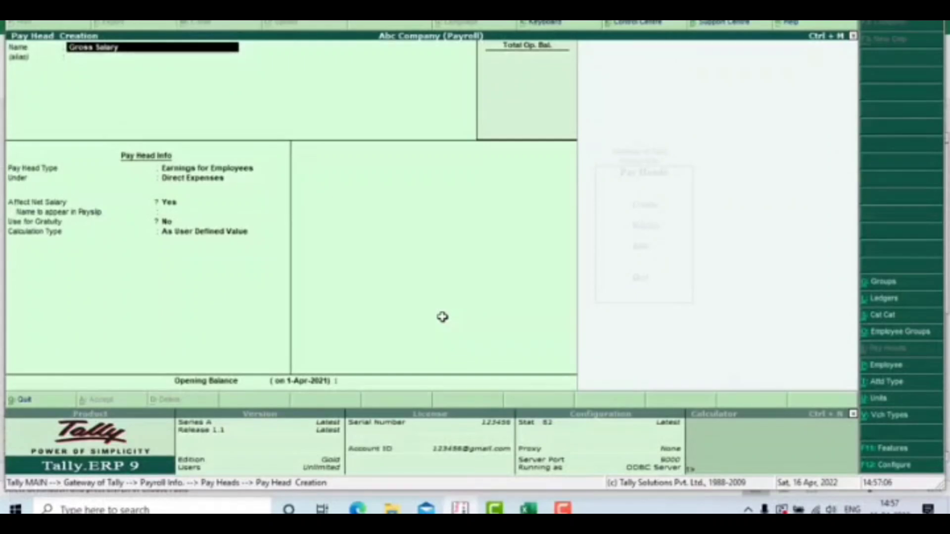
{"action": "key", "text": "Return"}
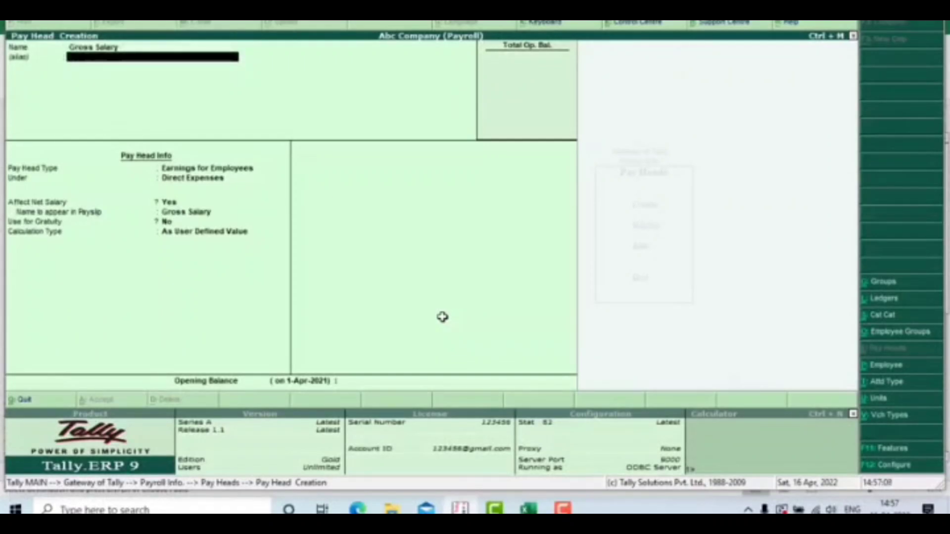
{"action": "key", "text": "Return"}
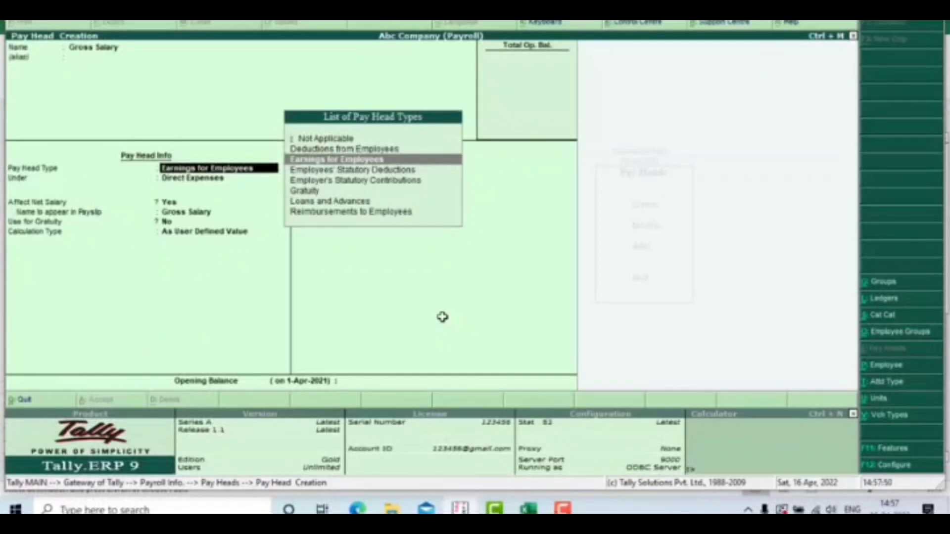
{"action": "key", "text": "Return"}
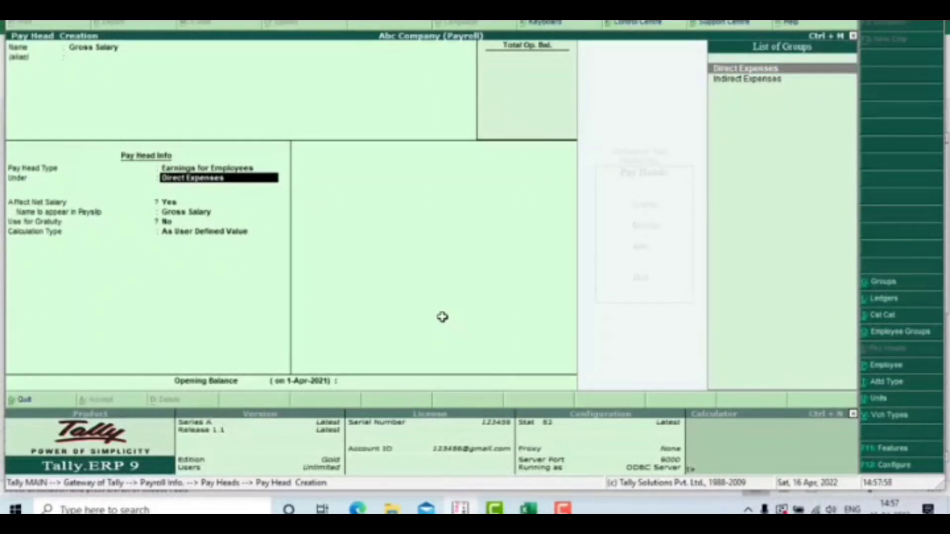
{"action": "key", "text": "Down"}
{"action": "key", "text": "Return"}
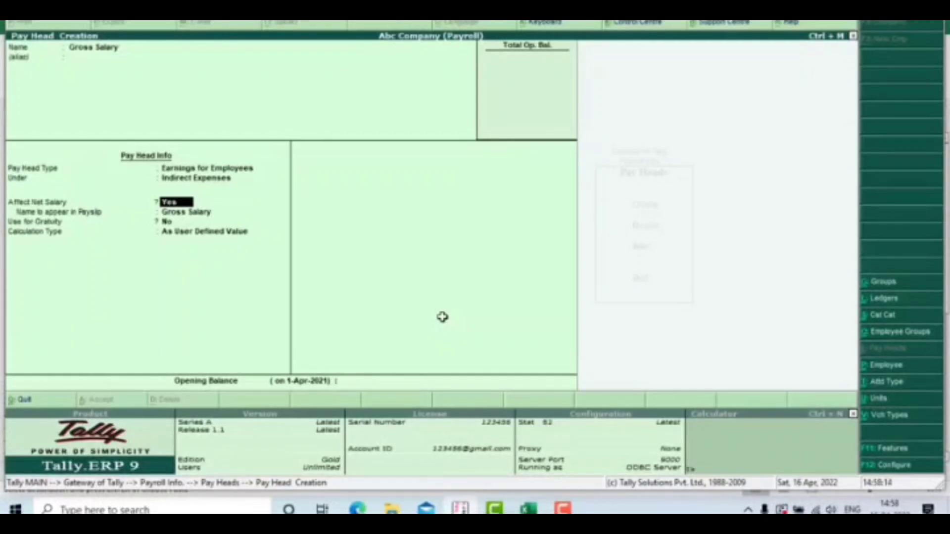
Set Affect Net Salary to No, consult the gross salary column in the Excel sheet, and accept No for Use for Gratuity.
{"action": "type", "text": "No"}
{"action": "key", "text": "Return"}
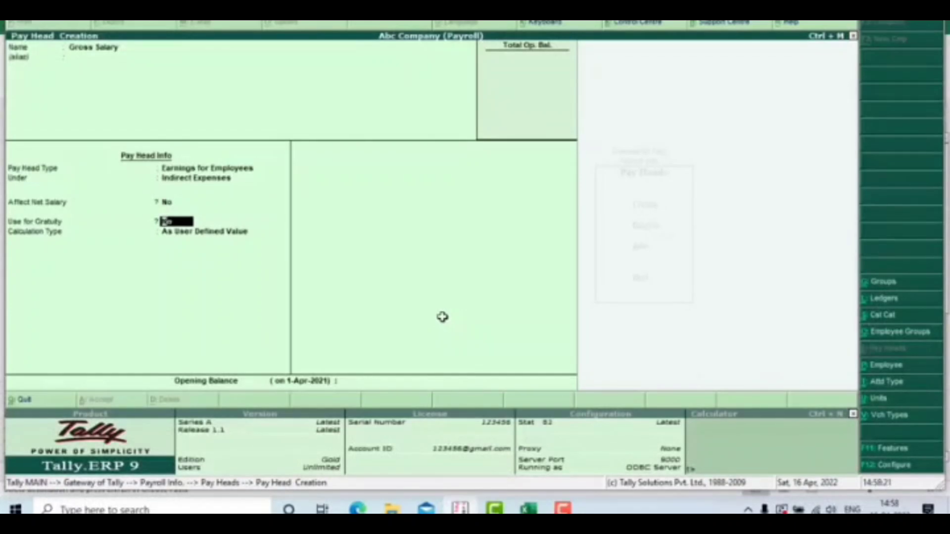
{"action": "key", "text": "alt+Tab"}
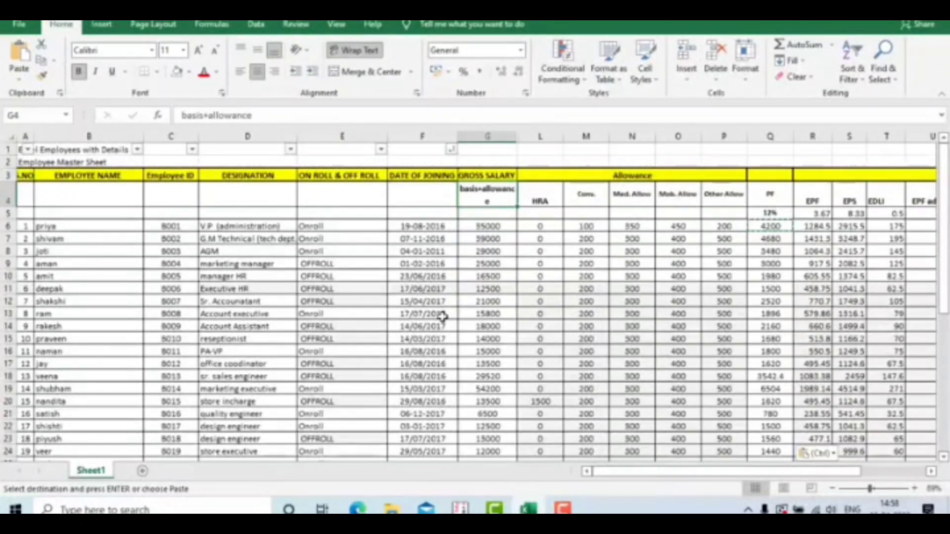
{"action": "key", "text": "alt"}
{"action": "key", "text": "alt+Tab"}
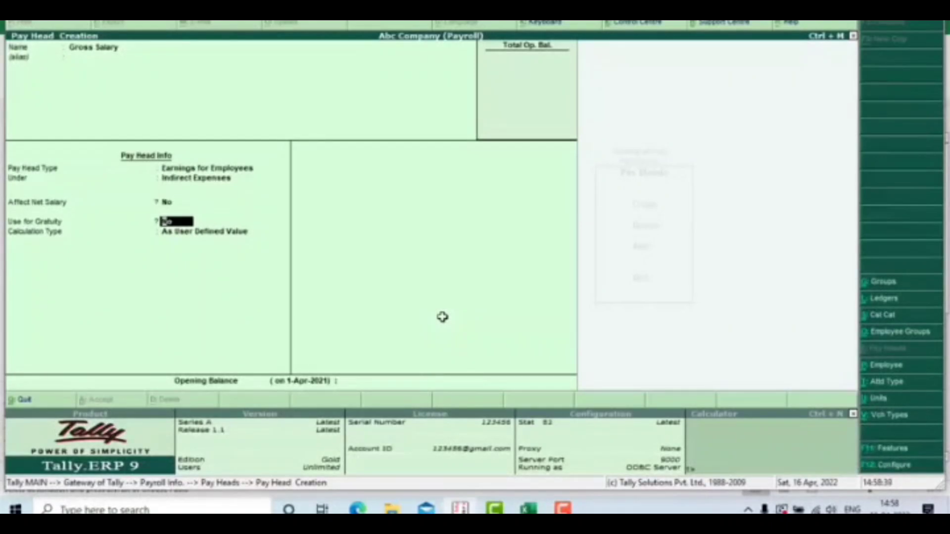
{"action": "key", "text": "Return"}
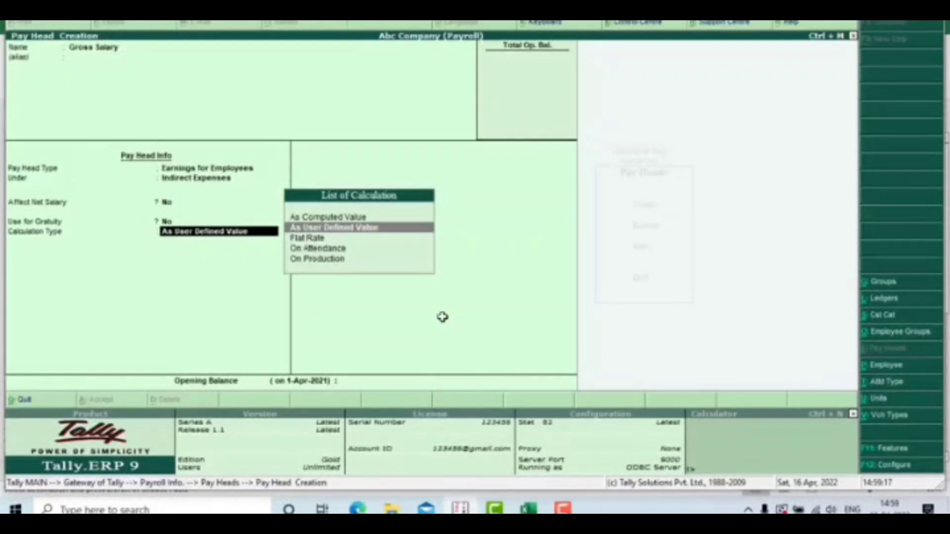
Set the calculation type to On Attendance, with Attendance / Leave with Pay as Not Applicable and Leave without Pay as Absent.
{"action": "key", "text": "Down"}
{"action": "key", "text": "Down"}
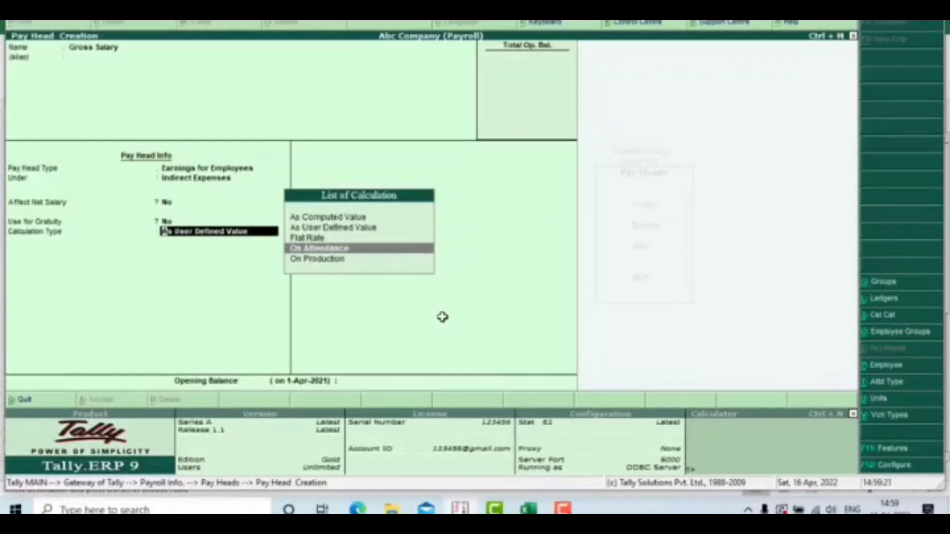
{"action": "key", "text": "Return"}
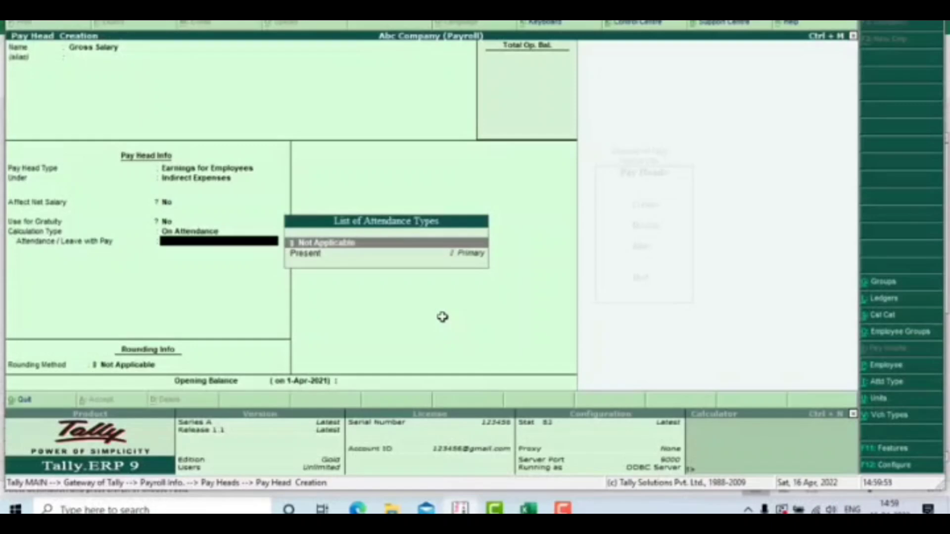
{"action": "key", "text": "Return"}
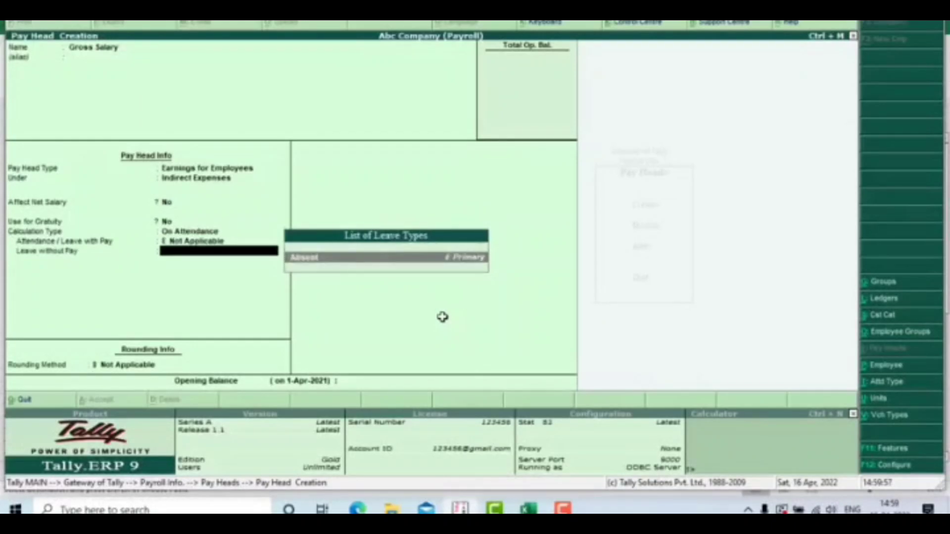
{"action": "key", "text": "Return"}
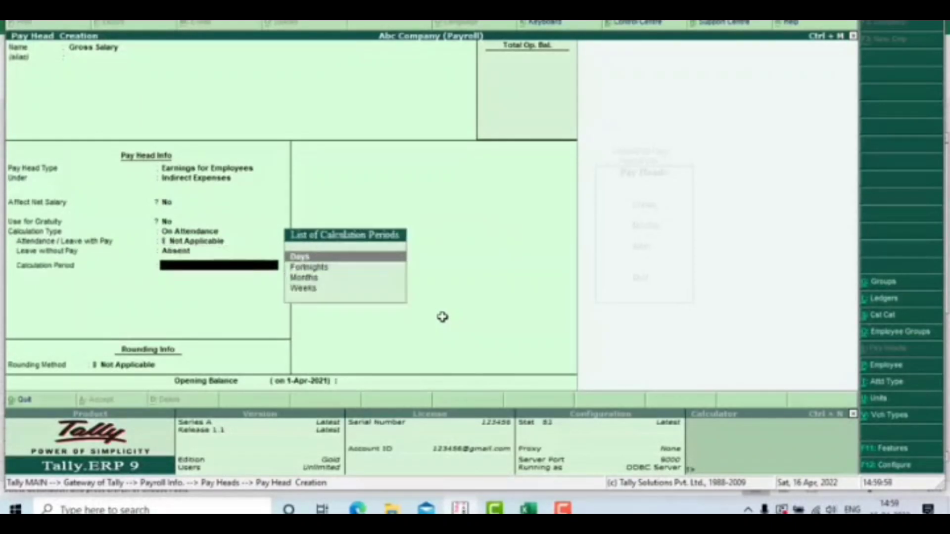
Set the Gross Salary pay head's calculation period to Months.
{"action": "key", "text": "Down"}
{"action": "key", "text": "Down"}
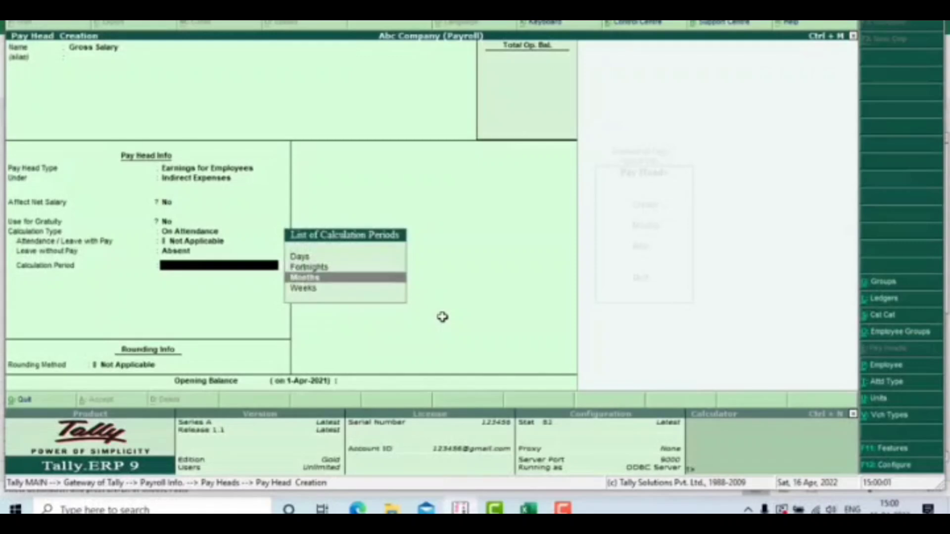
{"action": "key", "text": "Return"}
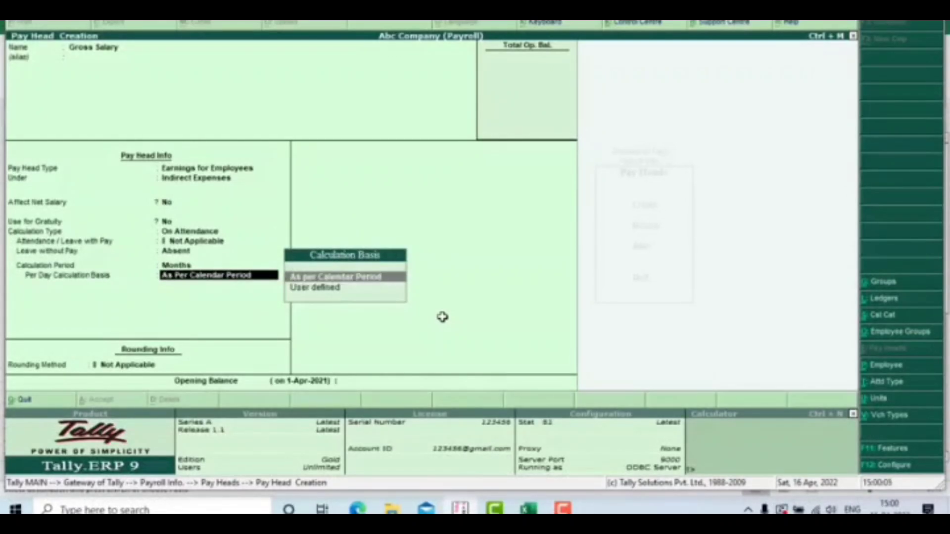
Accept As Per Calendar Period as the per-day calculation basis with no rounding or opening balance, and save the Gross Salary pay head.
{"action": "key", "text": "Return"}
{"action": "key", "text": "Return"}
{"action": "key", "text": "Return"}
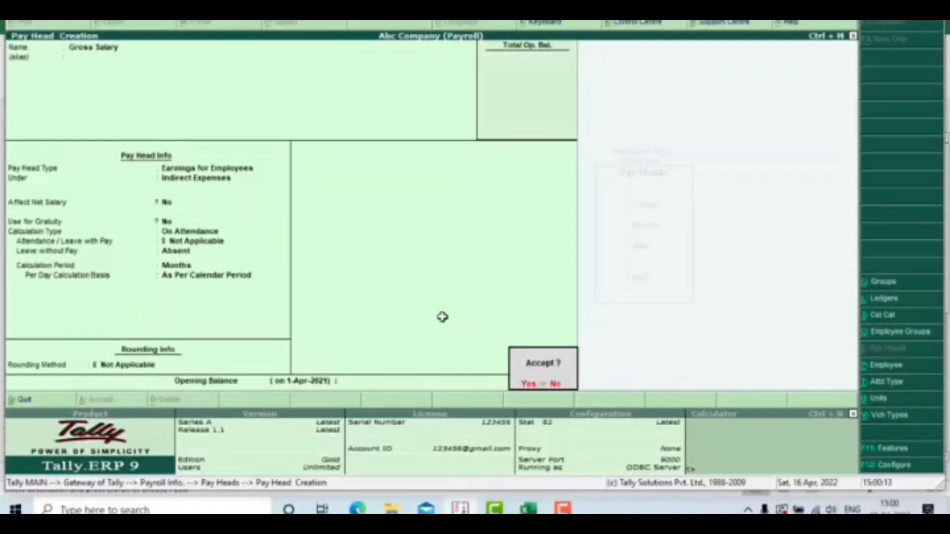
{"action": "key", "text": "Return"}
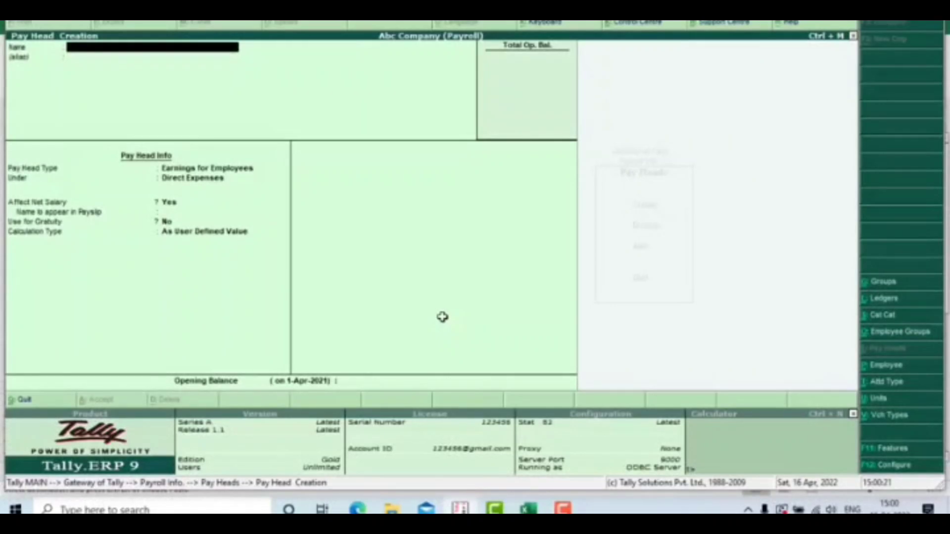
Consult the Allowance columns in the Excel sheet, and name the new Tally pay head HRA without an alias.
{"action": "key", "text": "alt+Tab"}
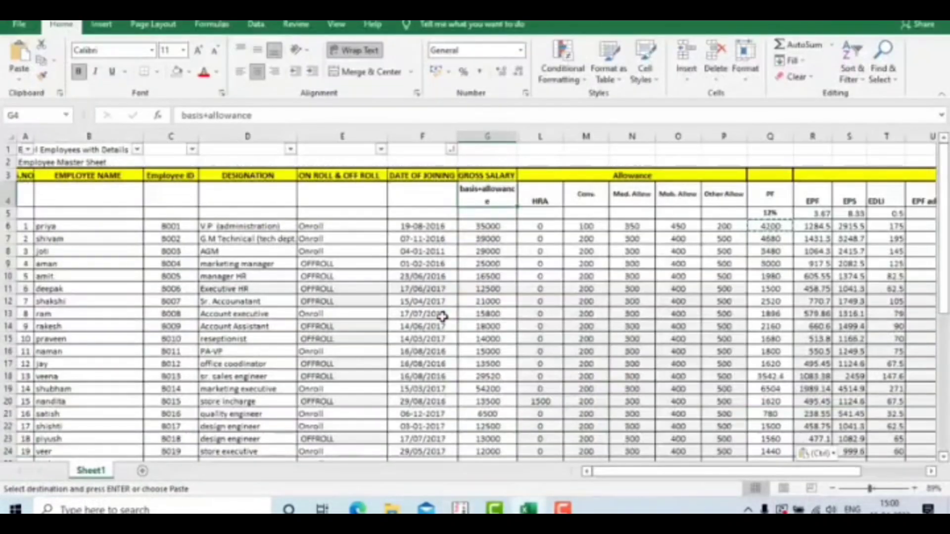
{"action": "left_click", "coordinate": [628, 179]}
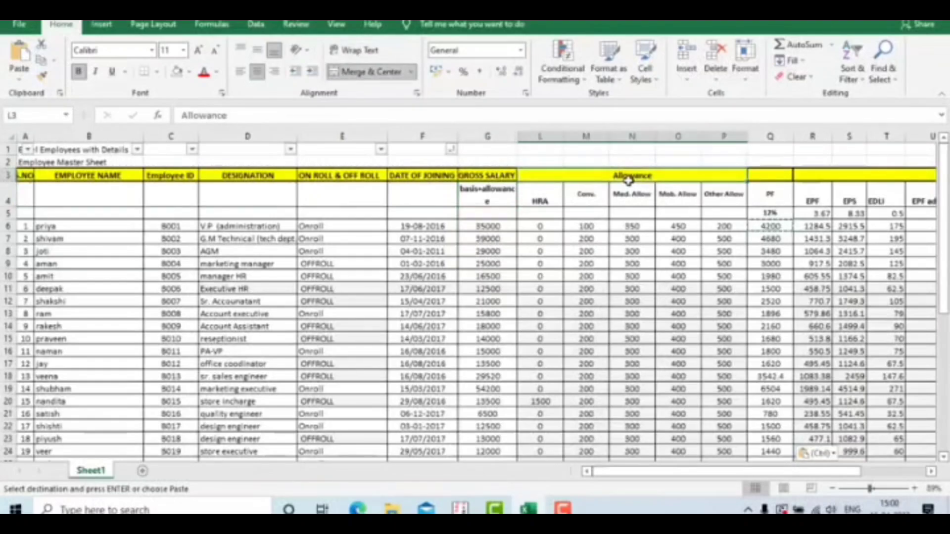
{"action": "key", "text": "alt+Tab"}
{"action": "key", "text": "alt+Tab"}
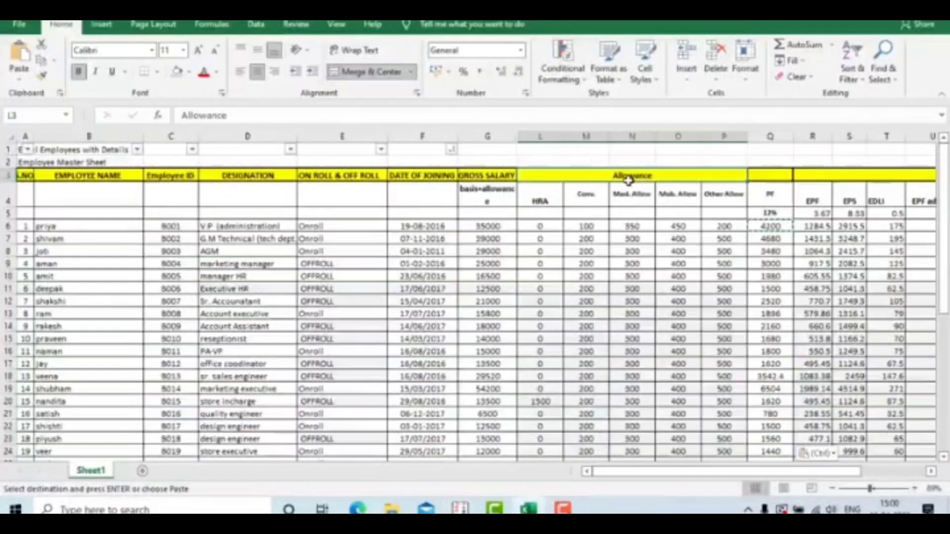
{"action": "key", "text": "alt+Tab"}
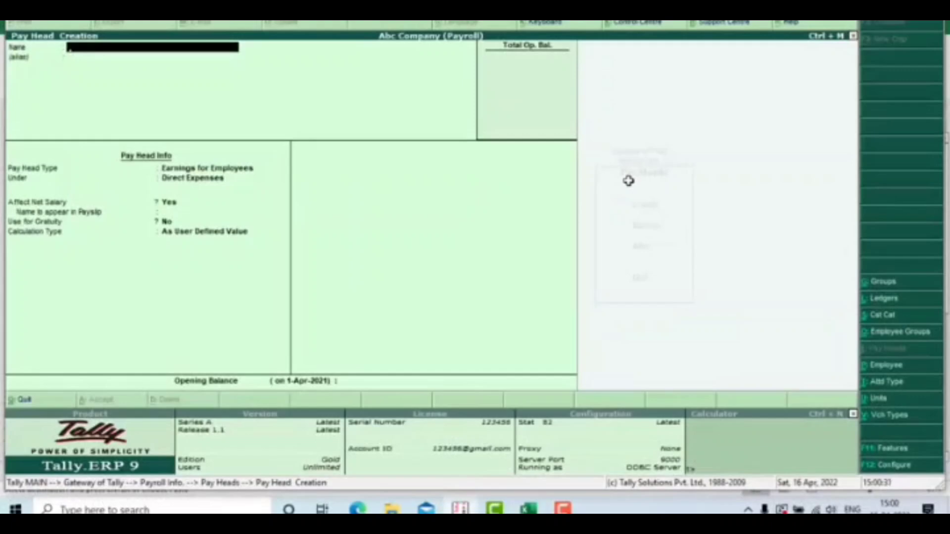
{"action": "type", "text": "HRA"}
{"action": "key", "text": "Return"}
{"action": "key", "text": "Return"}
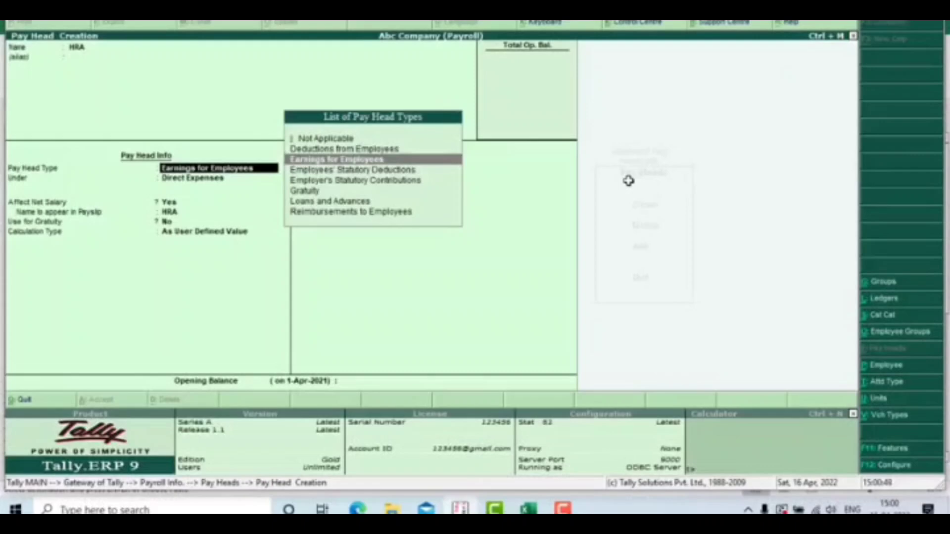
Set HRA as Earnings for Employees under Indirect Expenses, affecting net salary, with payslip name HRA and Use for Gratuity as No.
{"action": "key", "text": "Return"}
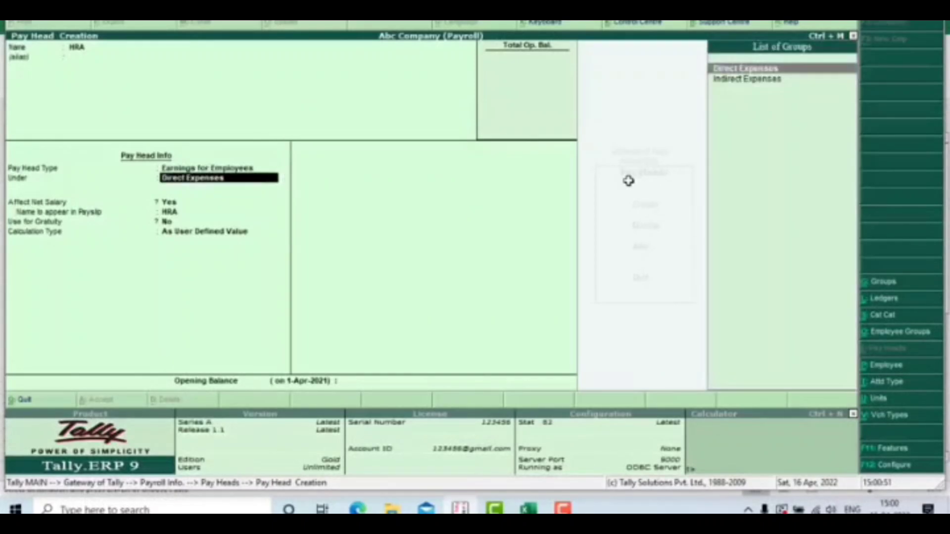
{"action": "key", "text": "Down"}
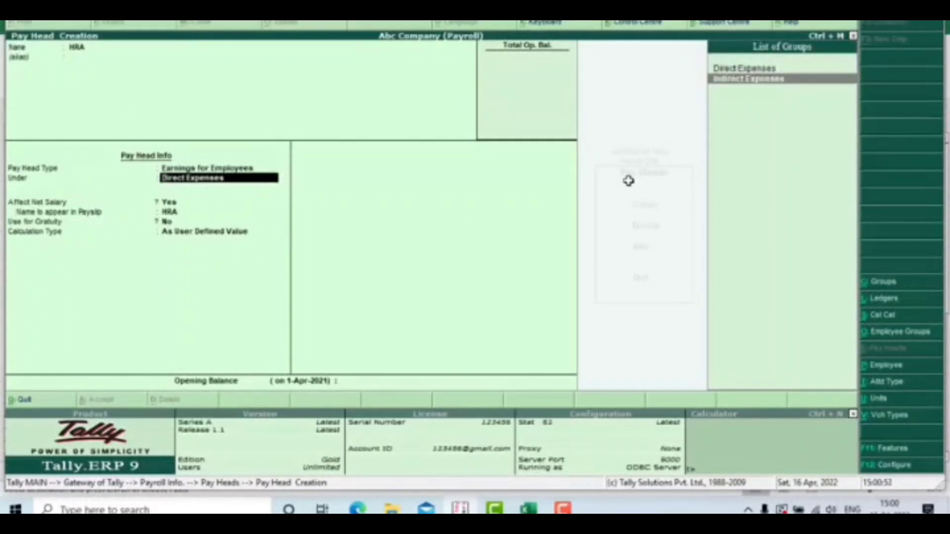
{"action": "key", "text": "Return"}
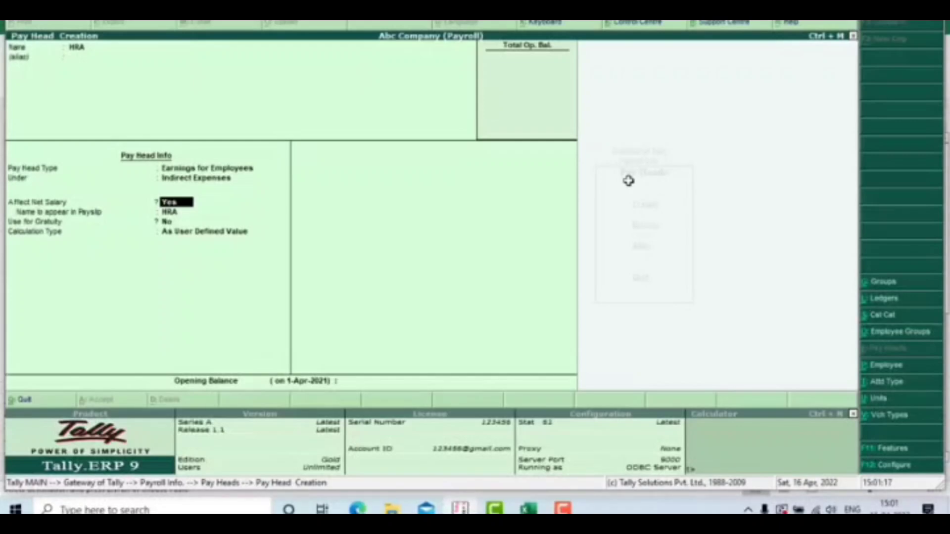
{"action": "key", "text": "Return"}
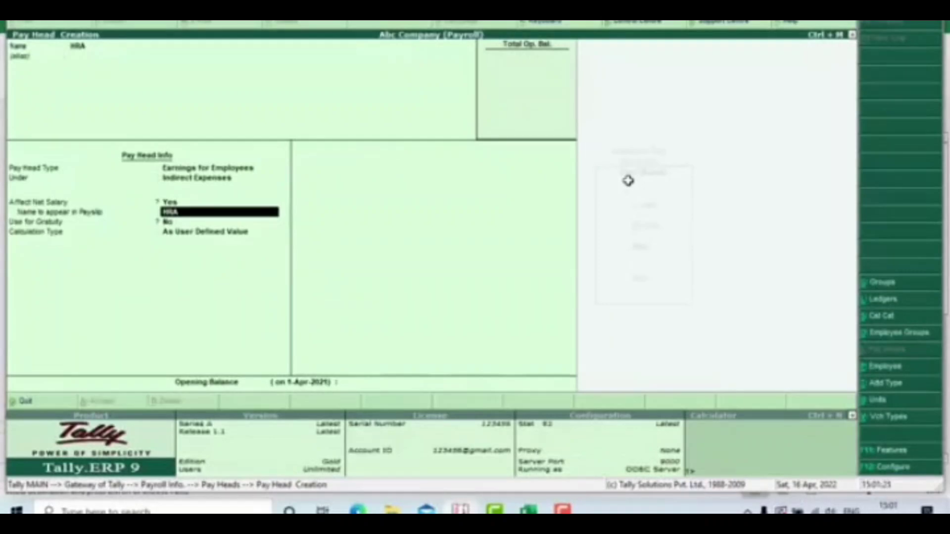
{"action": "key", "text": "Return"}
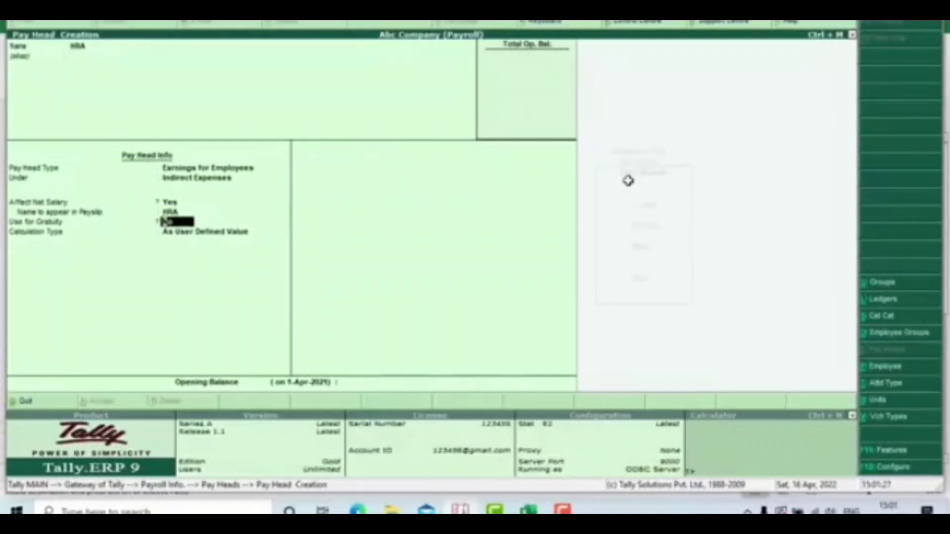
{"action": "key", "text": "Return"}
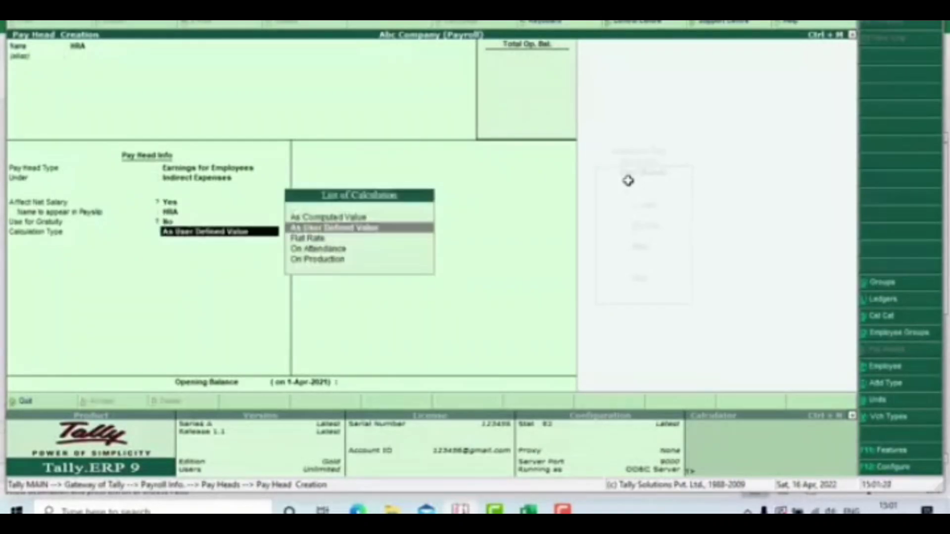
Set HRA's calculation type to On Attendance, with Attendance / Leave with Pay as Not Applicable and Leave without Pay as Absent.
{"action": "key", "text": "Down"}
{"action": "key", "text": "Down"}
{"action": "key", "text": "Return"}
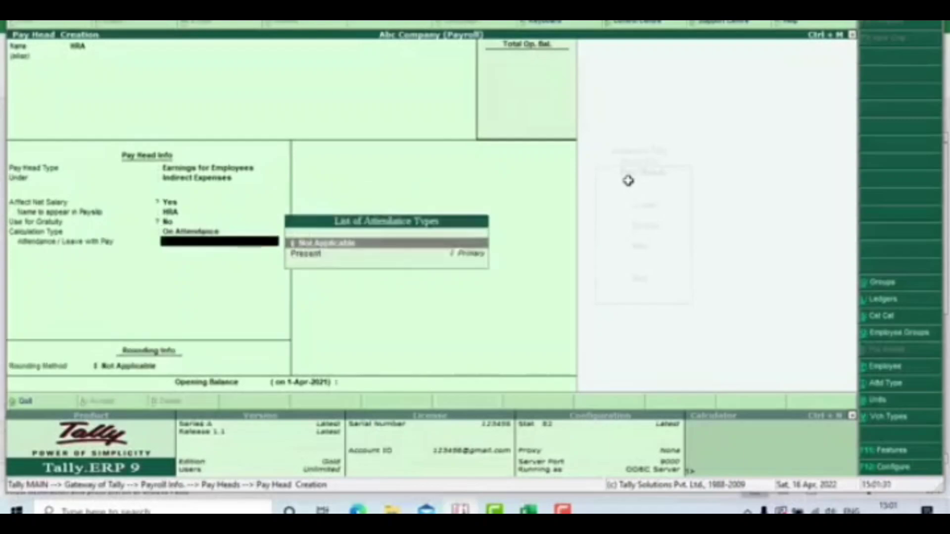
{"action": "key", "text": "Down"}
{"action": "key", "text": "Up"}
{"action": "key", "text": "Return"}
{"action": "key", "text": "Return"}
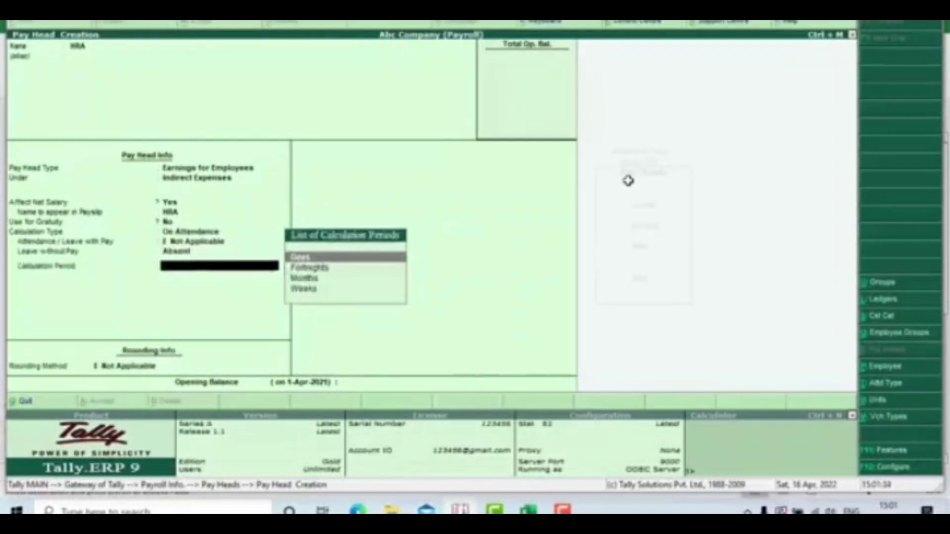
Set HRA's calculation period to Months, with As Per Calendar Period as the per-day basis and no rounding.
{"action": "key", "text": "Down"}
{"action": "key", "text": "Down"}
{"action": "key", "text": "Return"}
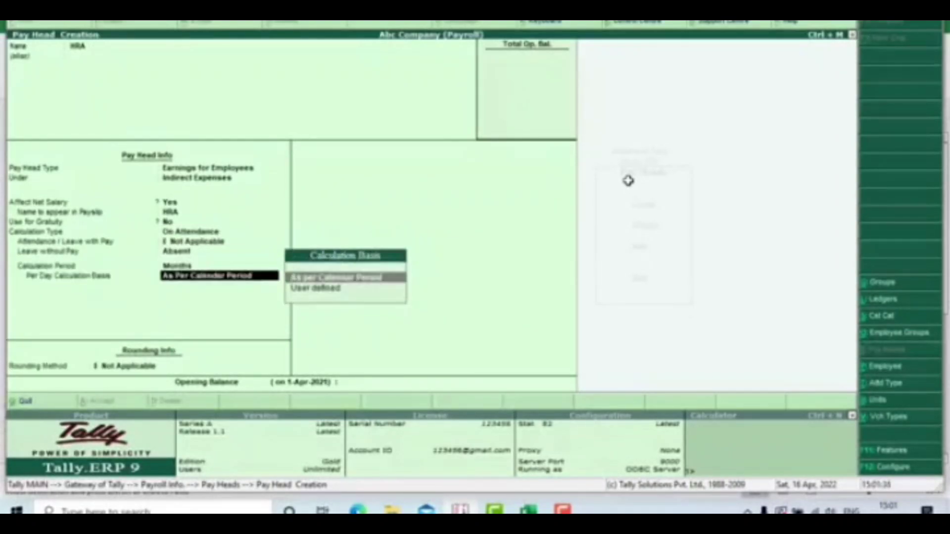
{"action": "key", "text": "Return"}
{"action": "key", "text": "Return"}
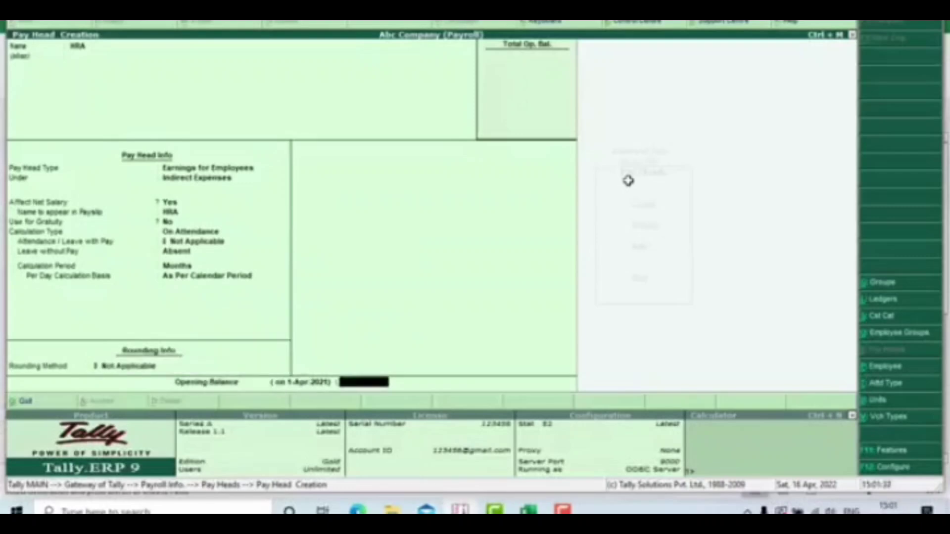
Go back and change HRA's calculation type to As Computed Value, keeping the rounding method Not Applicable.
{"action": "key", "text": "Up"}
{"action": "key", "text": "Up"}
{"action": "key", "text": "Up"}
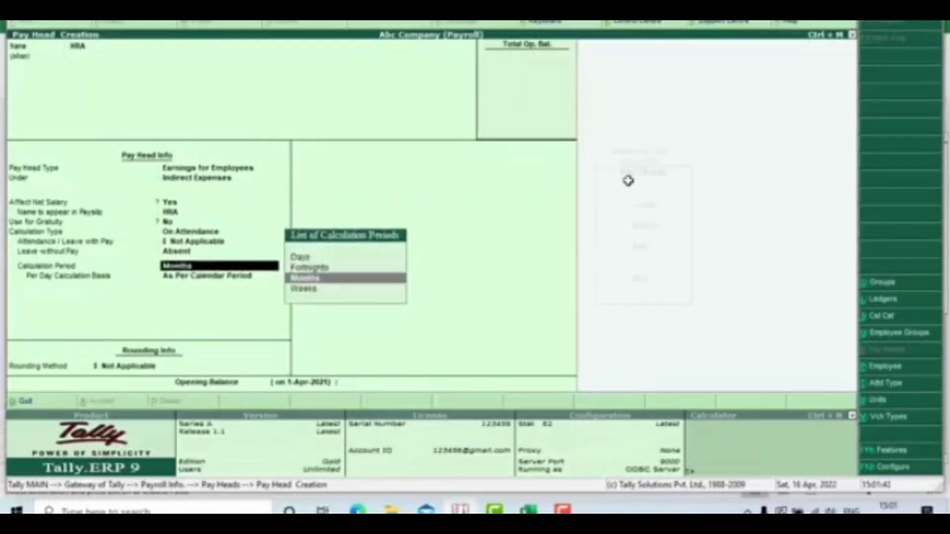
{"action": "key", "text": "Up"}
{"action": "key", "text": "Up"}
{"action": "key", "text": "Up"}
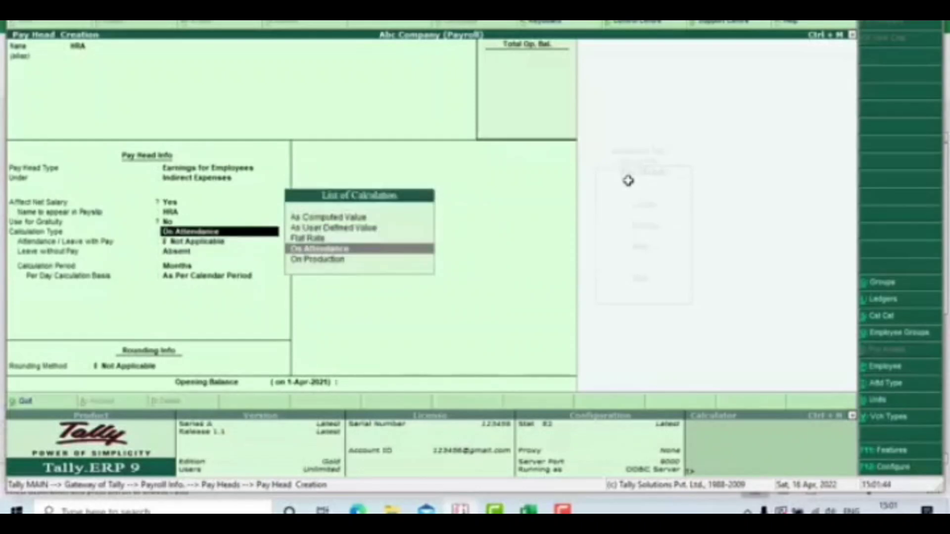
{"action": "key", "text": "Up"}
{"action": "key", "text": "Up"}
{"action": "key", "text": "Up"}
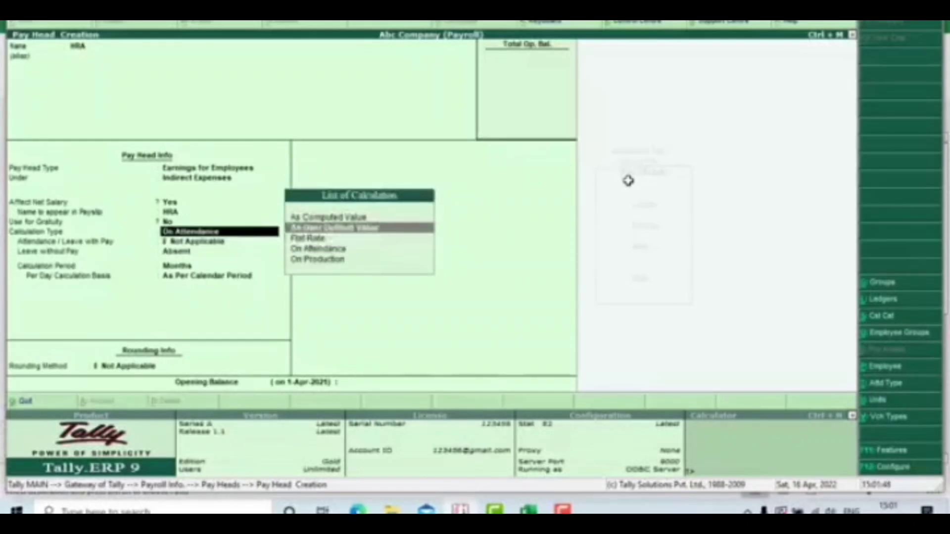
{"action": "key", "text": "Return"}
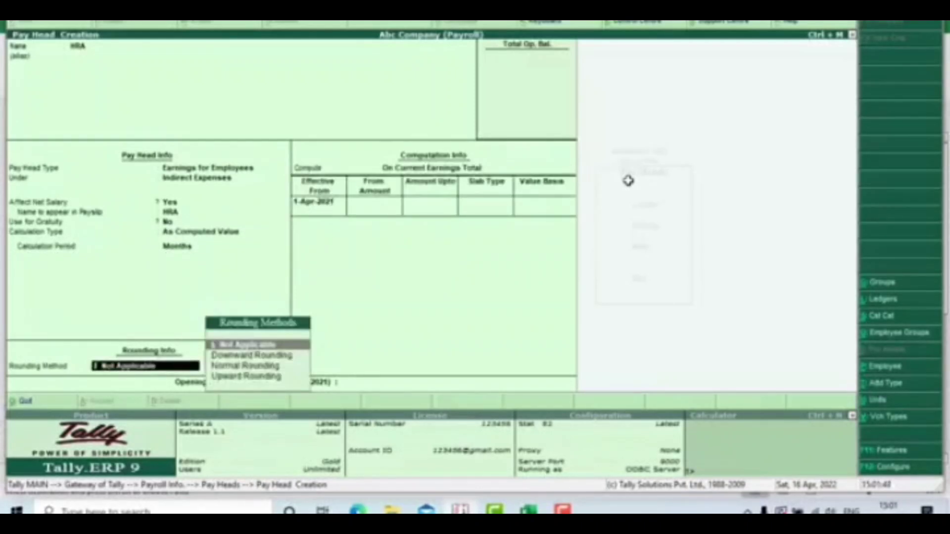
{"action": "key", "text": "Return"}
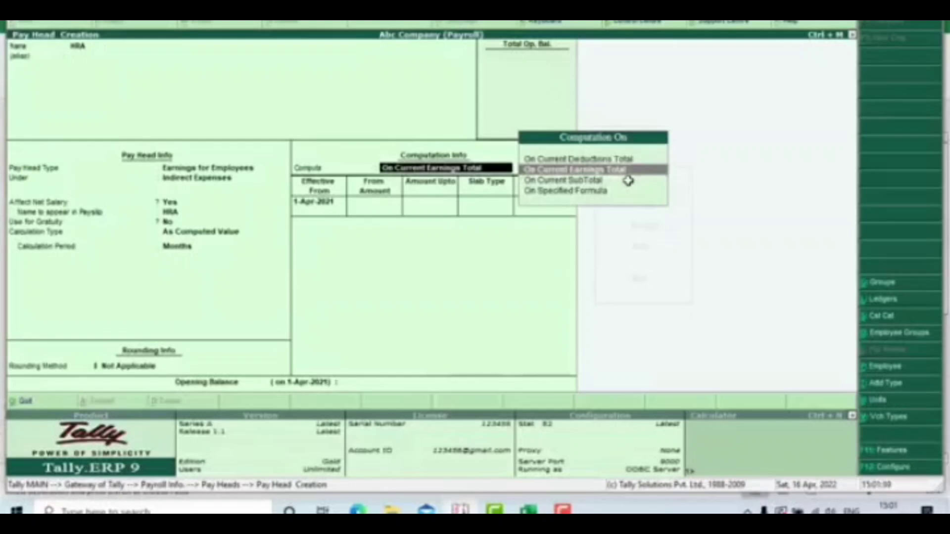
Compute HRA On Specified Formula, with Gross Salary as the only pay head in the formula.
{"action": "key", "text": "Down"}
{"action": "key", "text": "Down"}
{"action": "key", "text": "Return"}
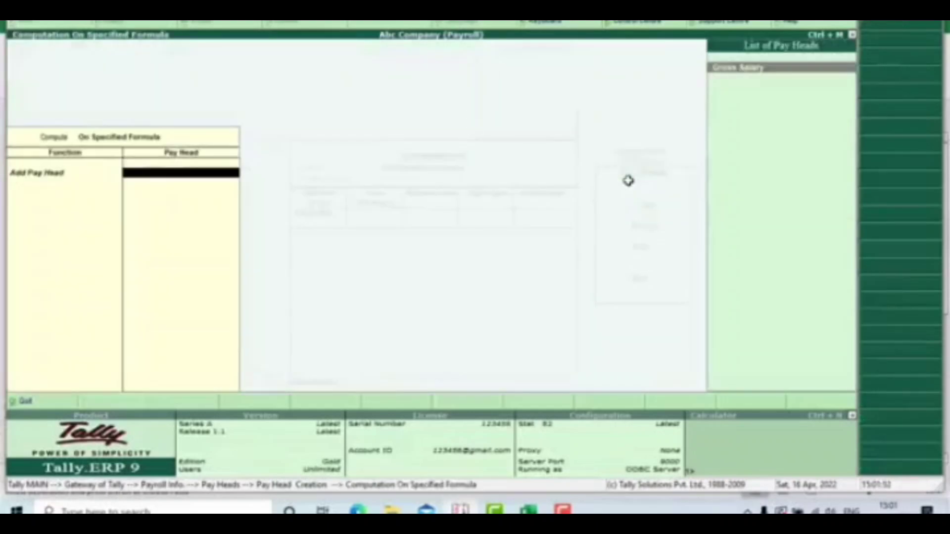
{"action": "type", "text": "s"}
{"action": "key", "text": "Return"}
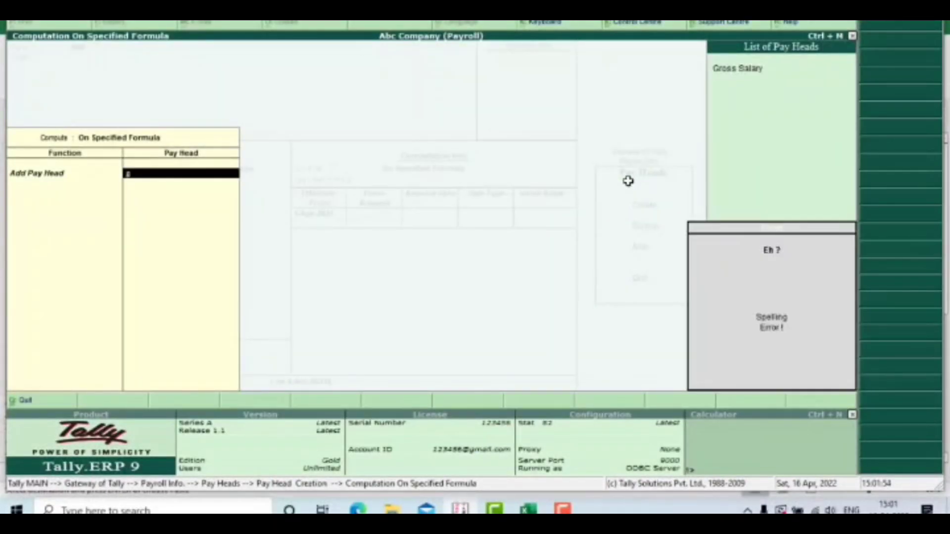
{"action": "key", "text": "BackSpace"}
{"action": "key", "text": "Return"}
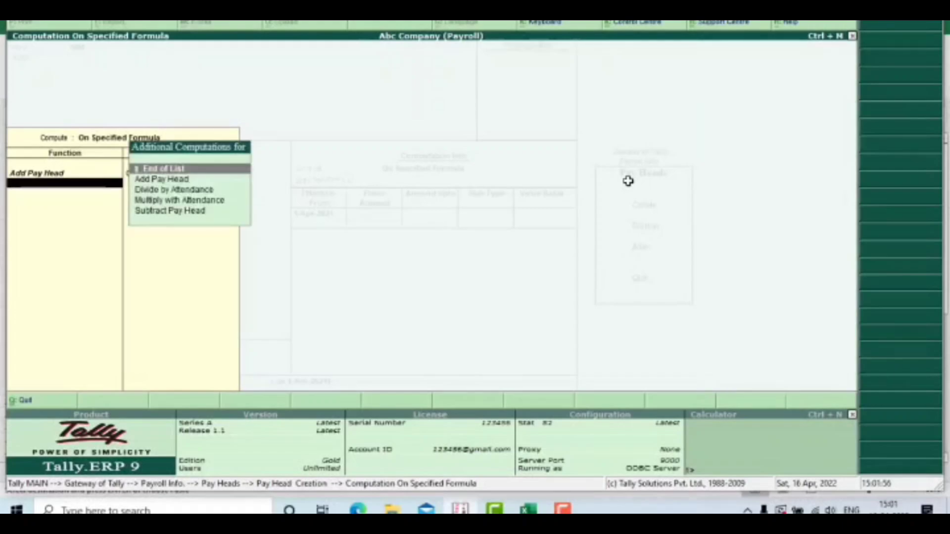
{"action": "key", "text": "Return"}
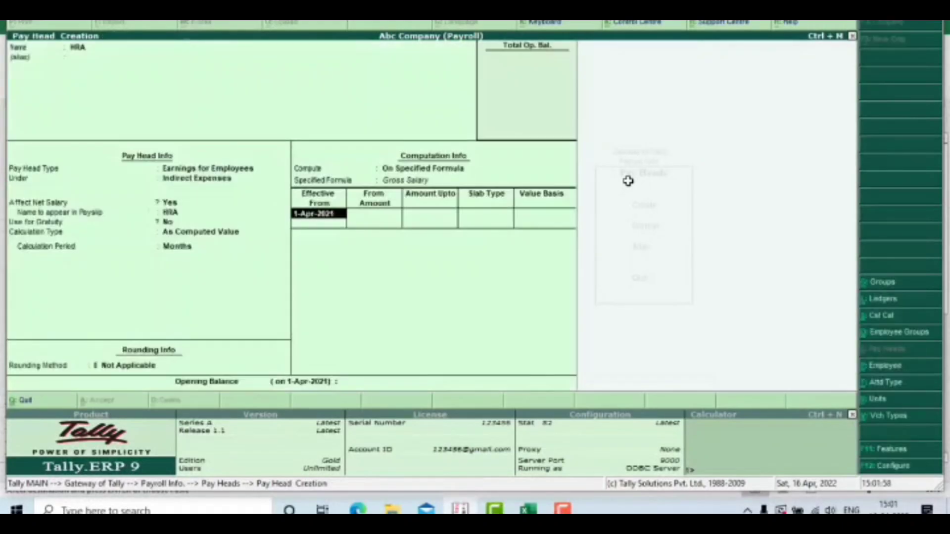
Add a 40 % Percentage slab effective from 1-Apr-2021 without an upper amount, and save the HRA pay head.
{"action": "key", "text": "Return"}
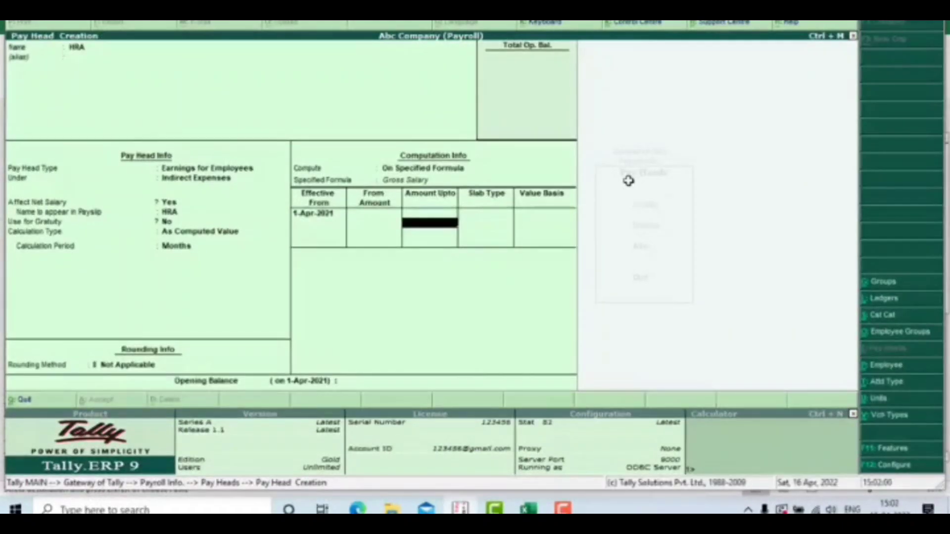
{"action": "key", "text": "Return"}
{"action": "key", "text": "Return"}
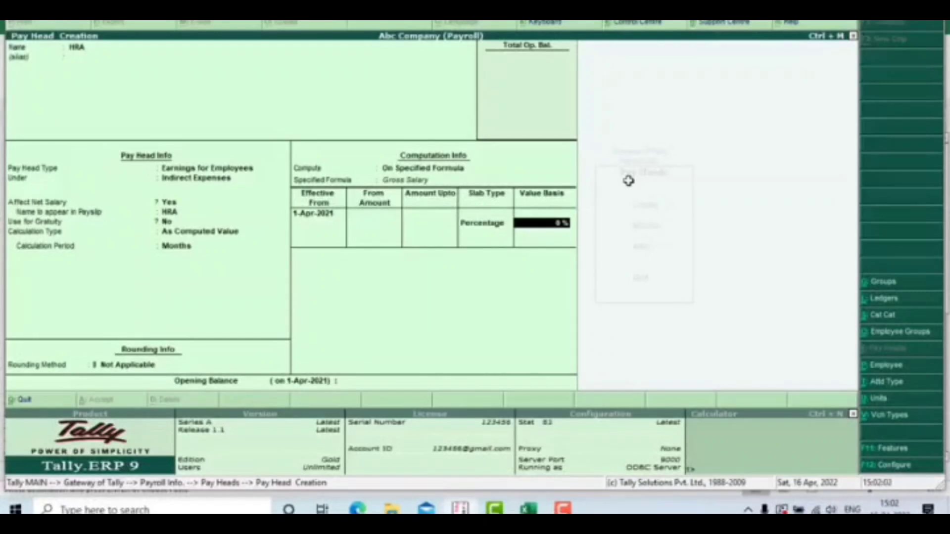
{"action": "type", "text": "40"}
{"action": "key", "text": "Return"}
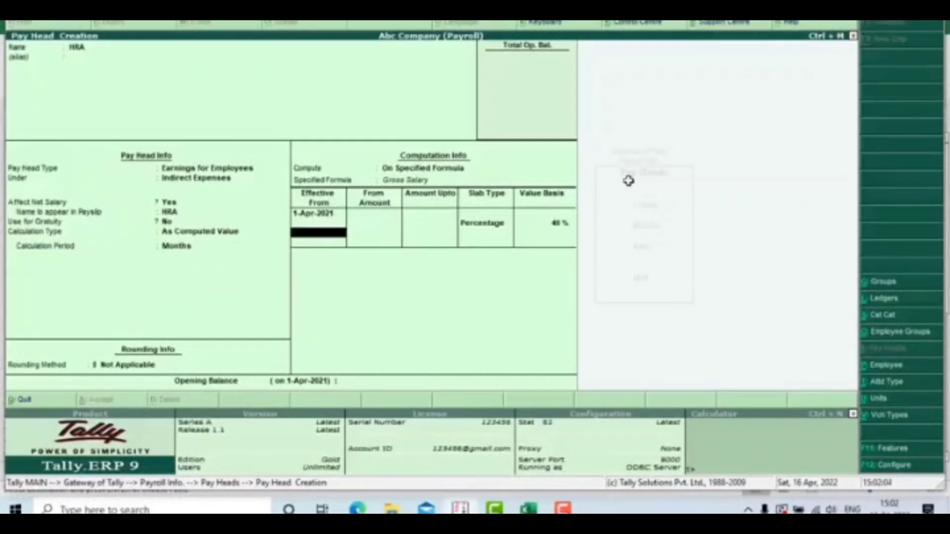
{"action": "key", "text": "Return"}
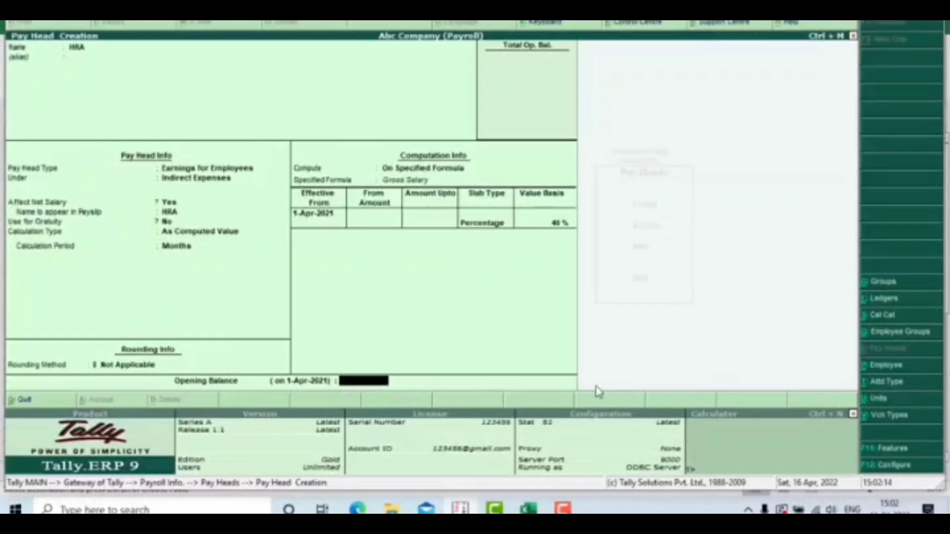
{"action": "key", "text": "Return"}
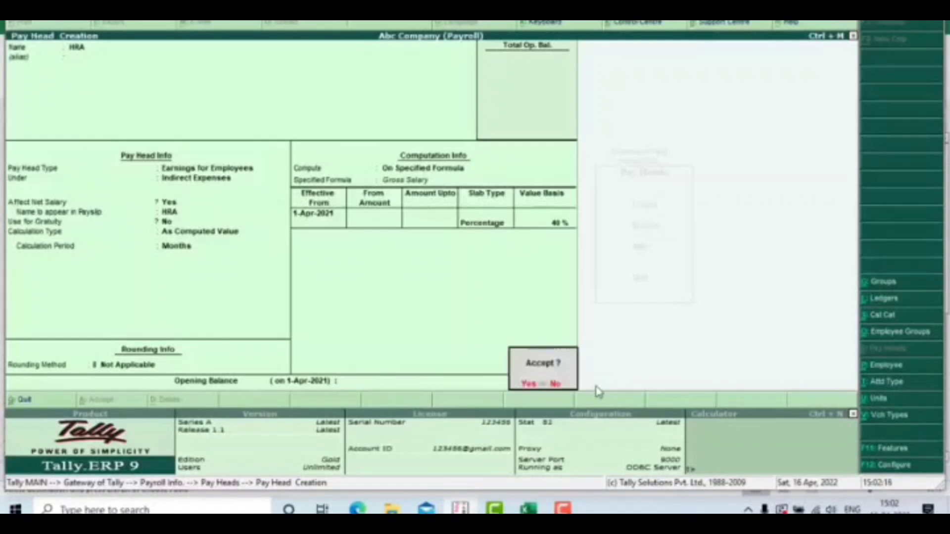
{"action": "key", "text": "Return"}
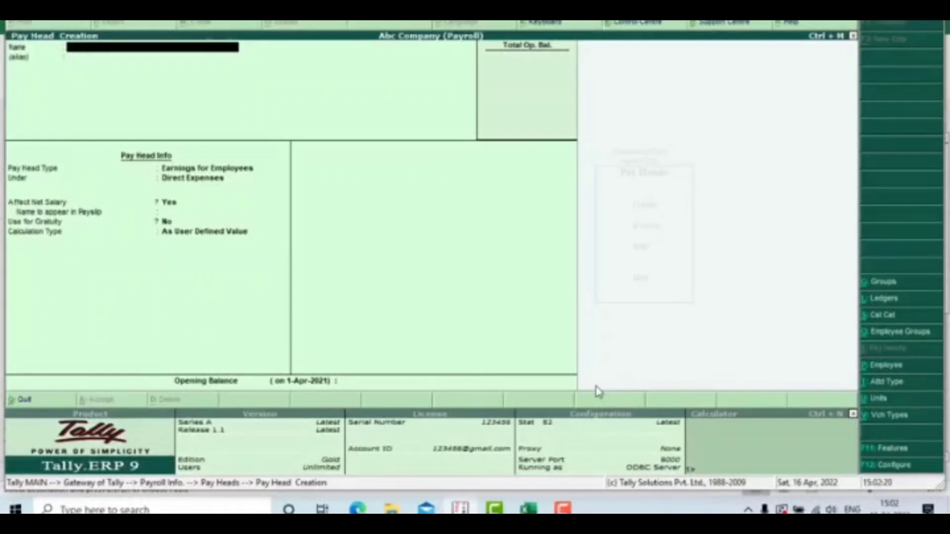
Look up the Conv. allowance heading in the Excel master sheet and name the new Tally pay head Convancy Allowance.
{"action": "key", "text": "alt+Tab"}
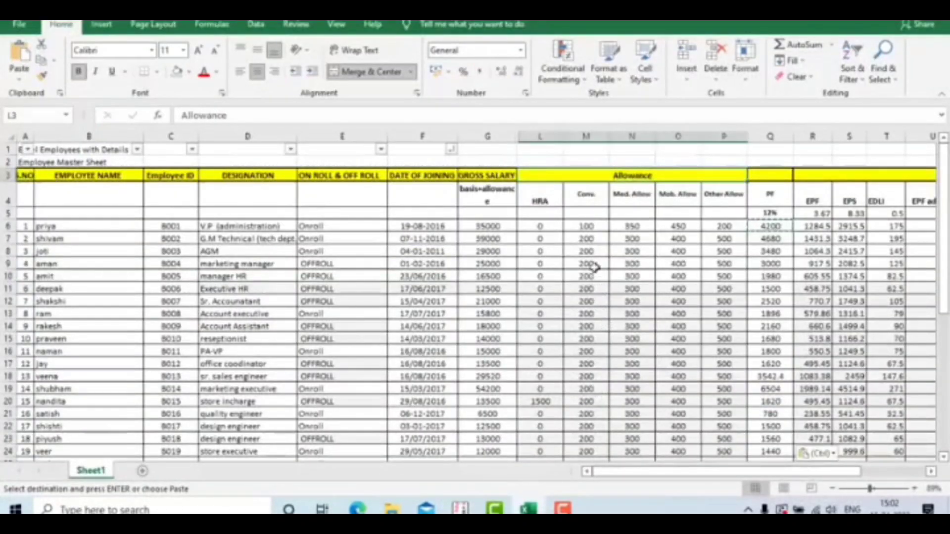
{"action": "left_click", "coordinate": [599, 197]}
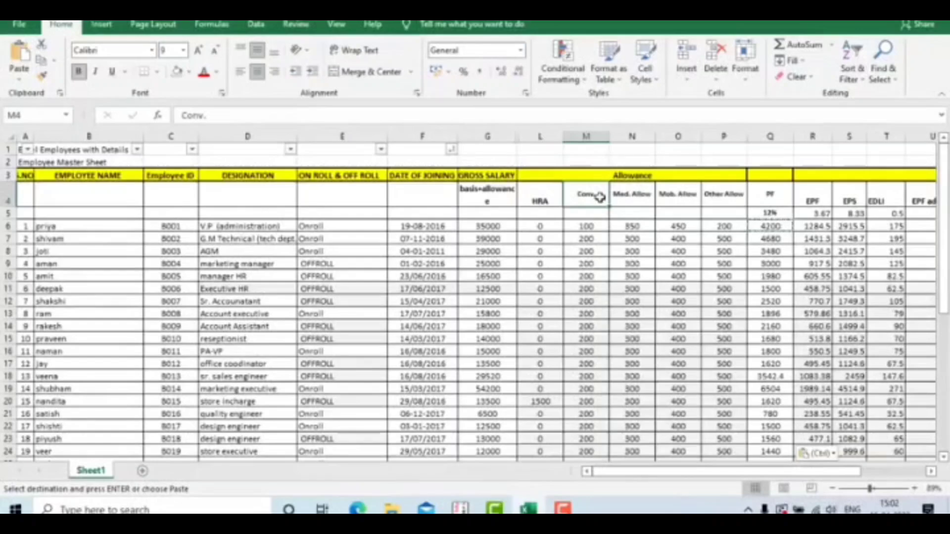
{"action": "key", "text": "alt+Tab"}
{"action": "type", "text": "Conv."}
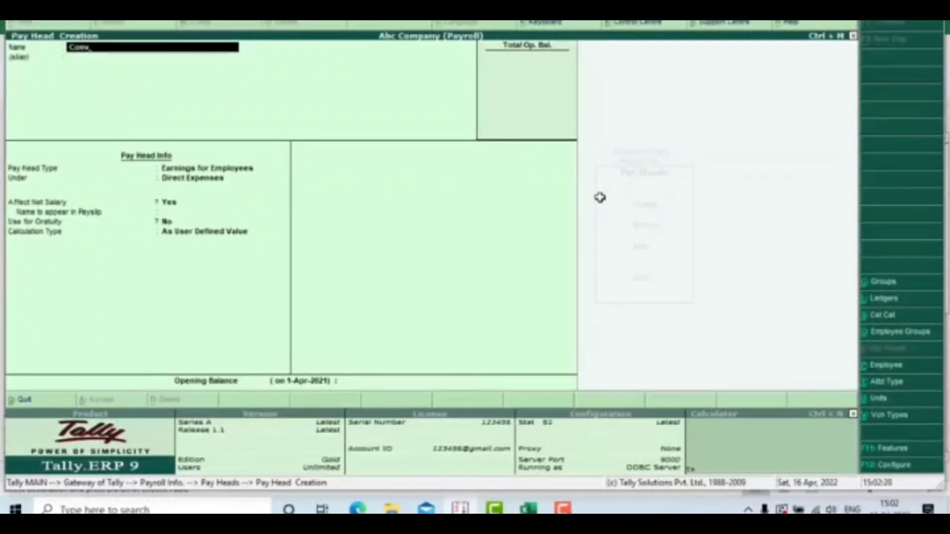
{"action": "type", "text": "enc"}
{"action": "key", "text": "BackSpace"}
{"action": "key", "text": "BackSpace"}
{"action": "key", "text": "BackSpace"}
{"action": "type", "text": "ey"}
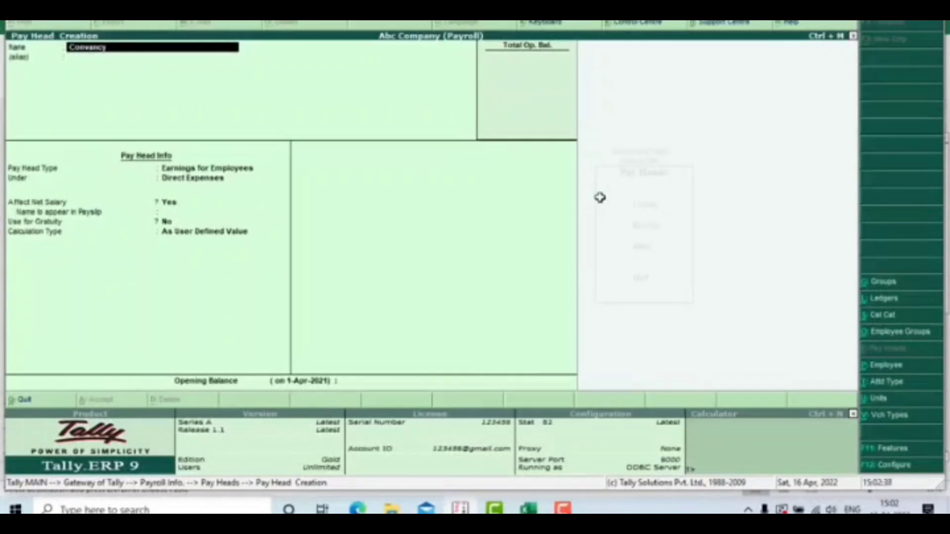
{"action": "type", "text": "Allowance"}
{"action": "key", "text": "Return"}
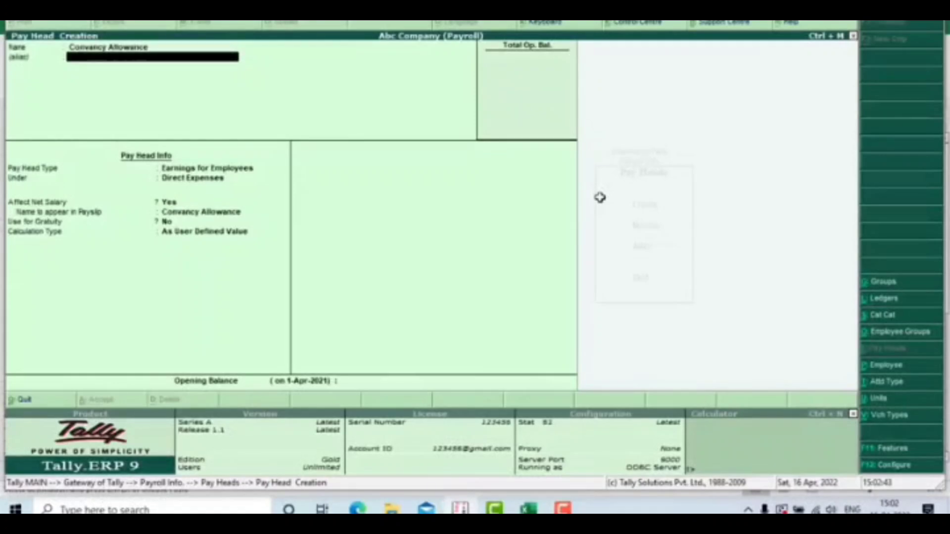
Classify Convancy Allowance as Earnings for Employees under Indirect Expenses, affecting net salary under the same payslip name and not used for gratuity.
{"action": "key", "text": "Return"}
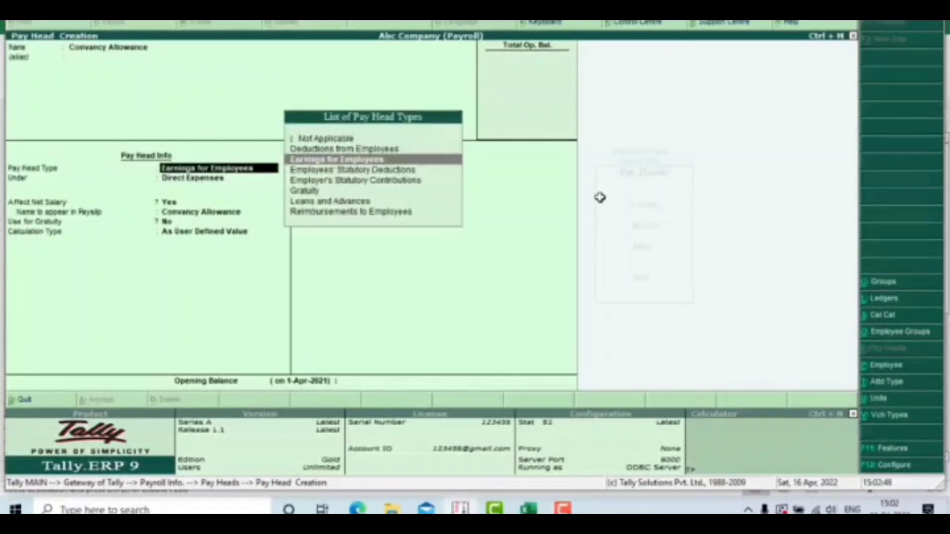
{"action": "key", "text": "Return"}
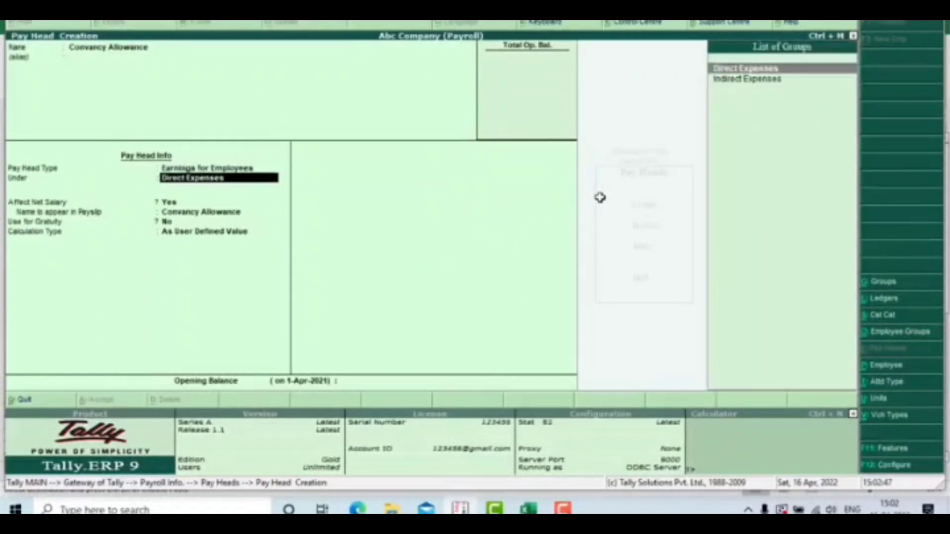
{"action": "key", "text": "Down"}
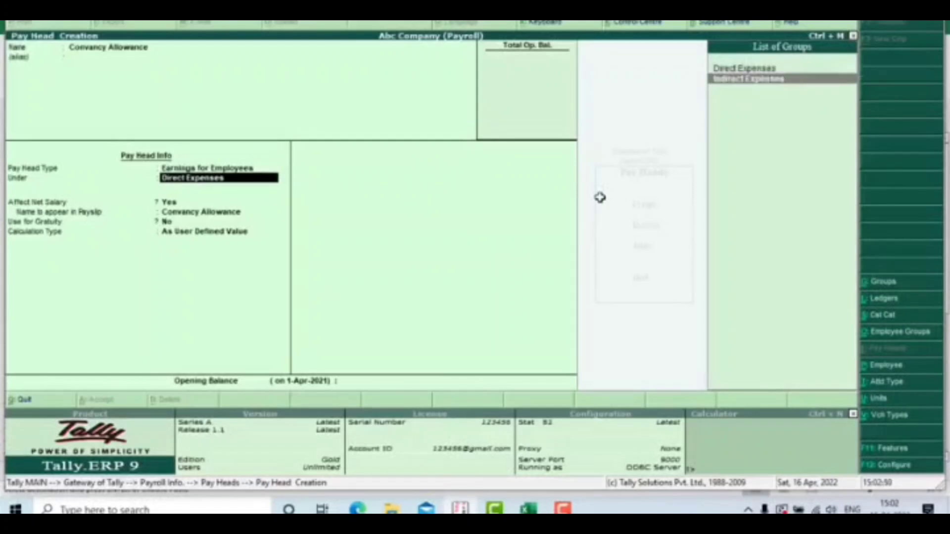
{"action": "key", "text": "Return"}
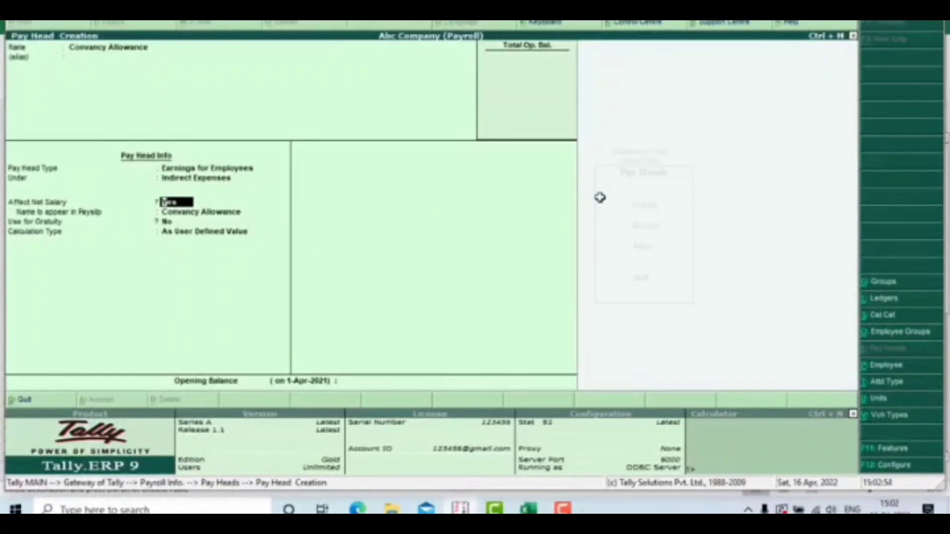
{"action": "key", "text": "Return"}
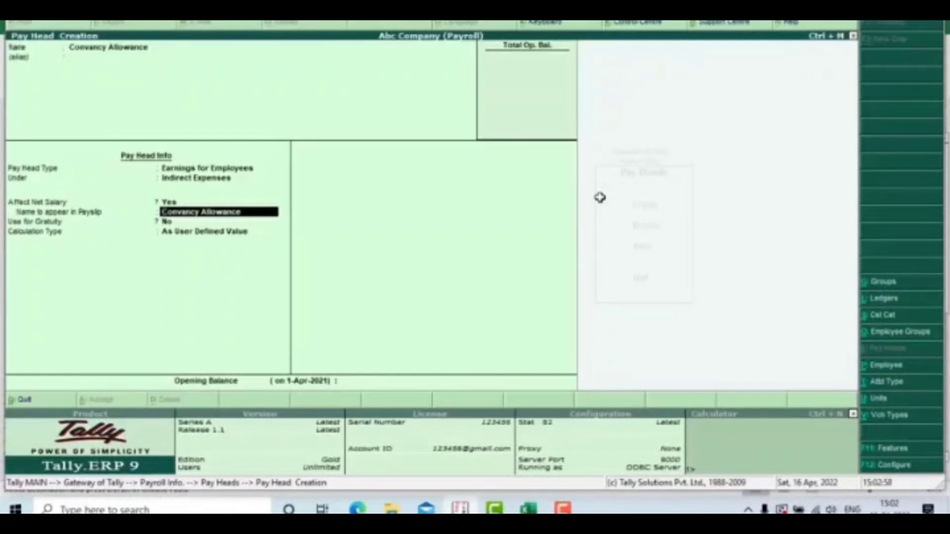
{"action": "key", "text": "Return"}
{"action": "key", "text": "Return"}
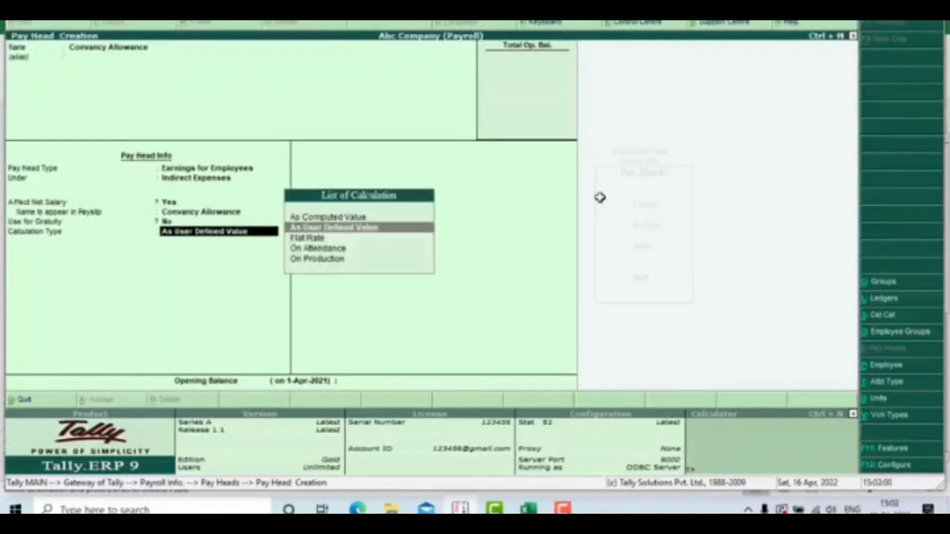
Calculate Convancy Allowance On Attendance, with Attendance / Leave with Pay Not Applicable and Leave without Pay set to Absent.
{"action": "key", "text": "Down"}
{"action": "key", "text": "Down"}
{"action": "key", "text": "Return"}
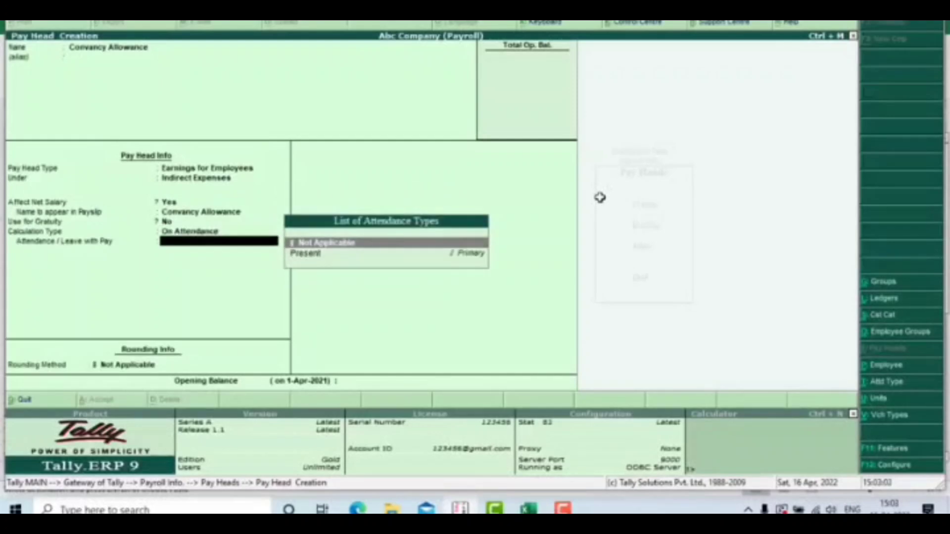
{"action": "key", "text": "Return"}
{"action": "key", "text": "Return"}
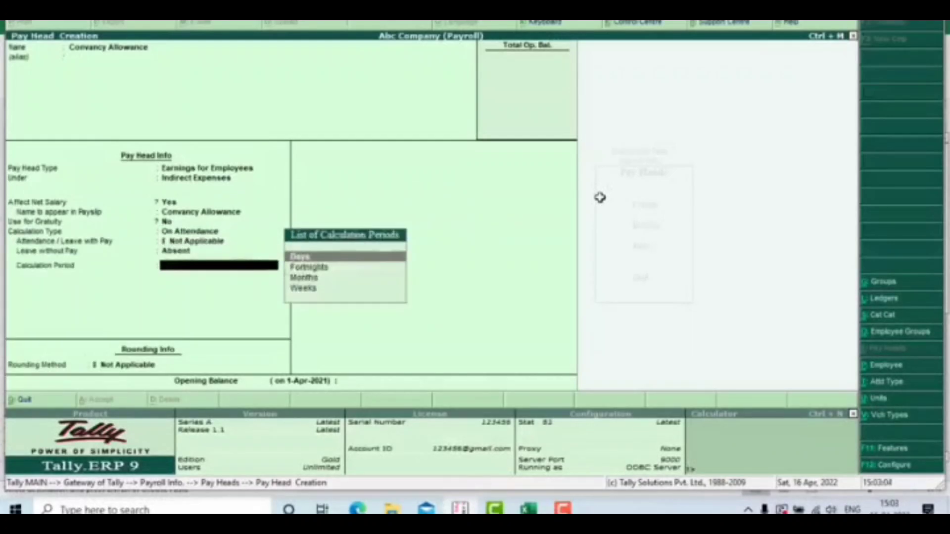
Set Convancy Allowance's calculation period to Months, As Per Calendar Period, without rounding or opening balance, and save the pay head.
{"action": "key", "text": "Down"}
{"action": "key", "text": "Down"}
{"action": "key", "text": "Return"}
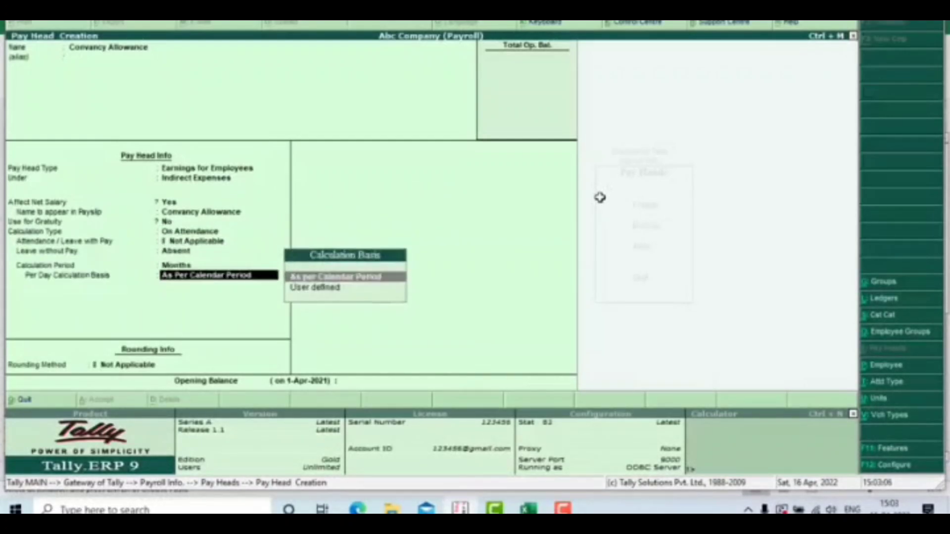
{"action": "key", "text": "Return"}
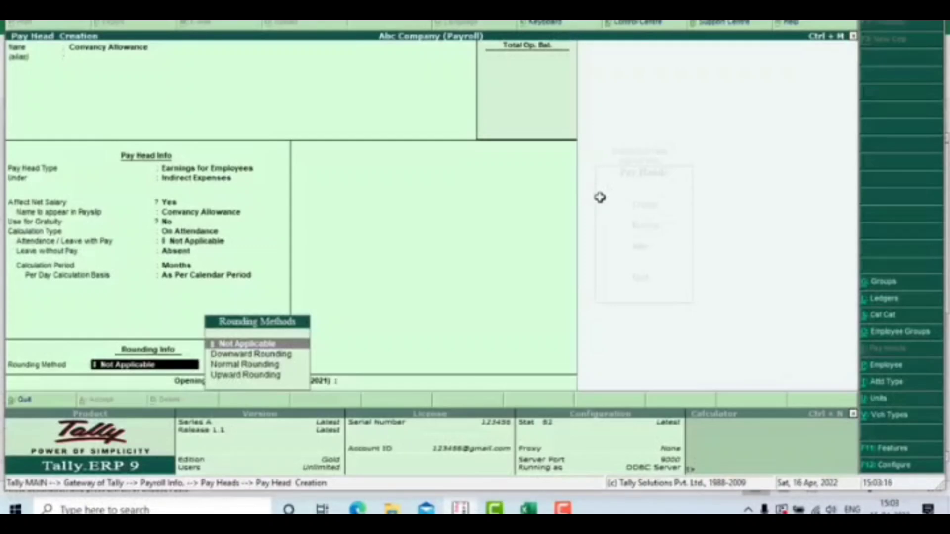
{"action": "key", "text": "Return"}
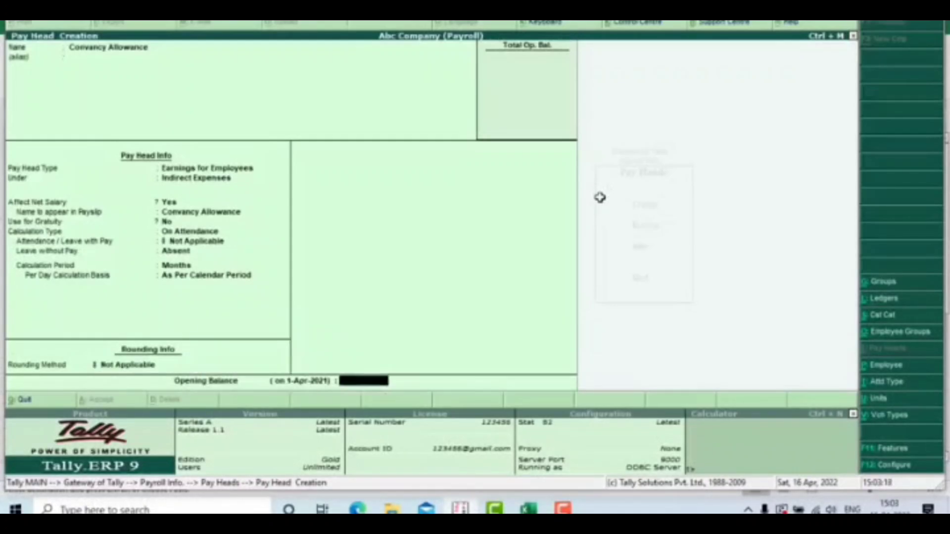
{"action": "key", "text": "Return"}
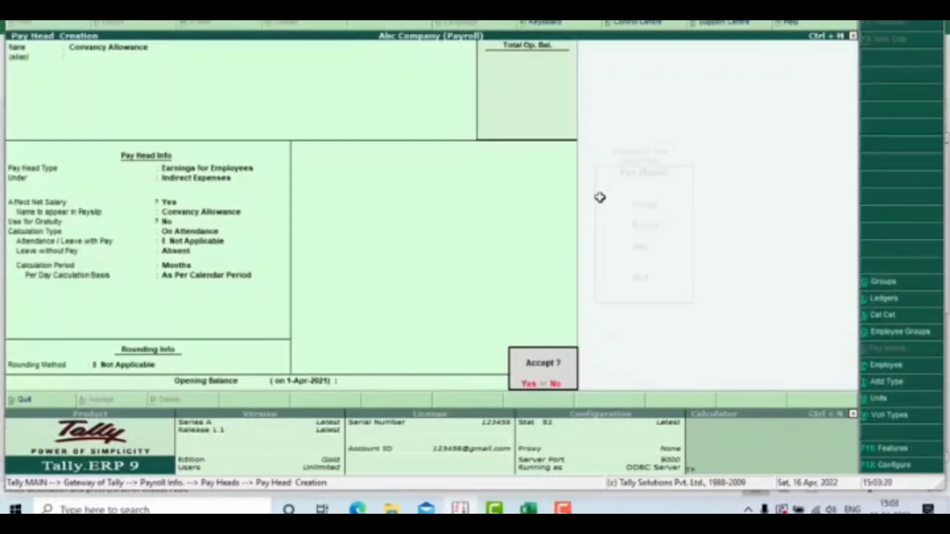
{"action": "key", "text": "Return"}
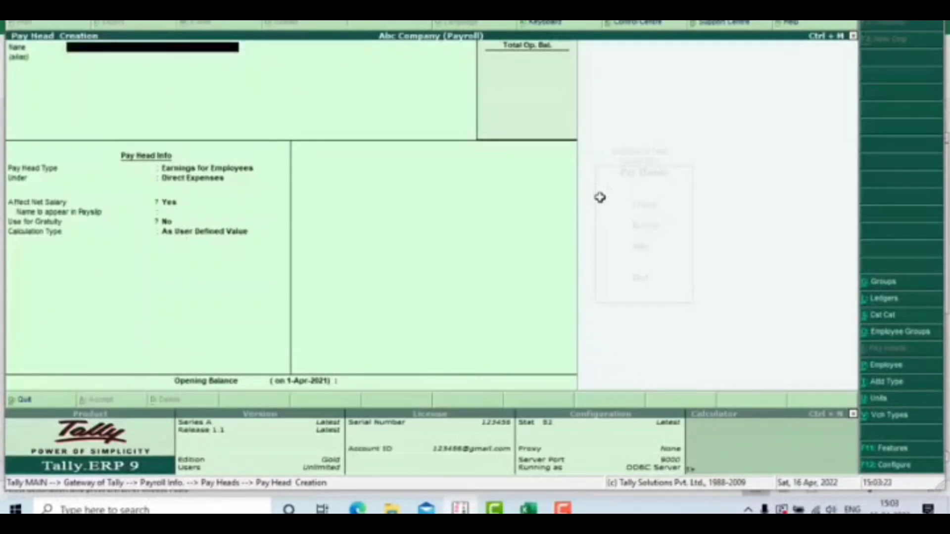
Look up the Med. Allow heading in the Excel master sheet and name the next Tally pay head Medical Allowance.
{"action": "key", "text": "alt+Tab"}
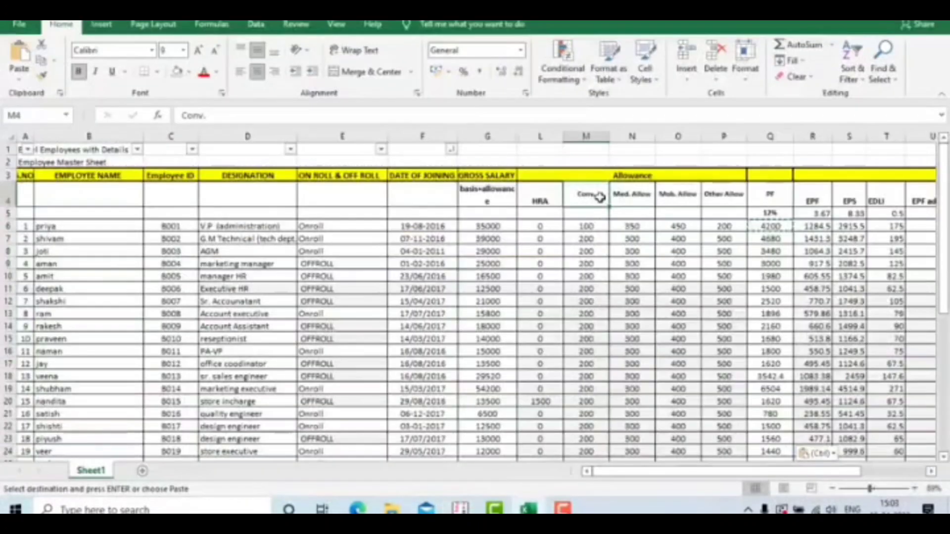
{"action": "left_click", "coordinate": [625, 203]}
{"action": "key", "text": "alt+Tab"}
{"action": "type", "text": "M"}
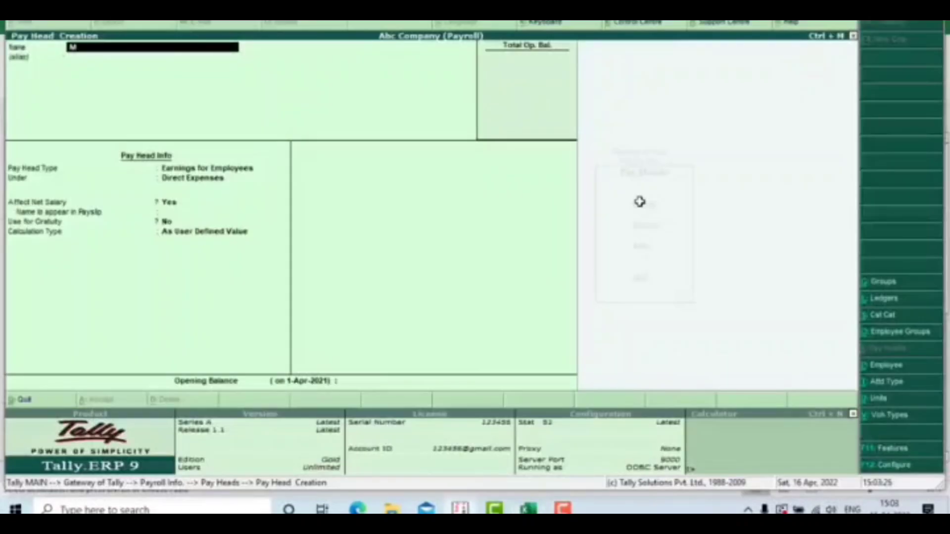
{"action": "type", "text": "edical Allo"}
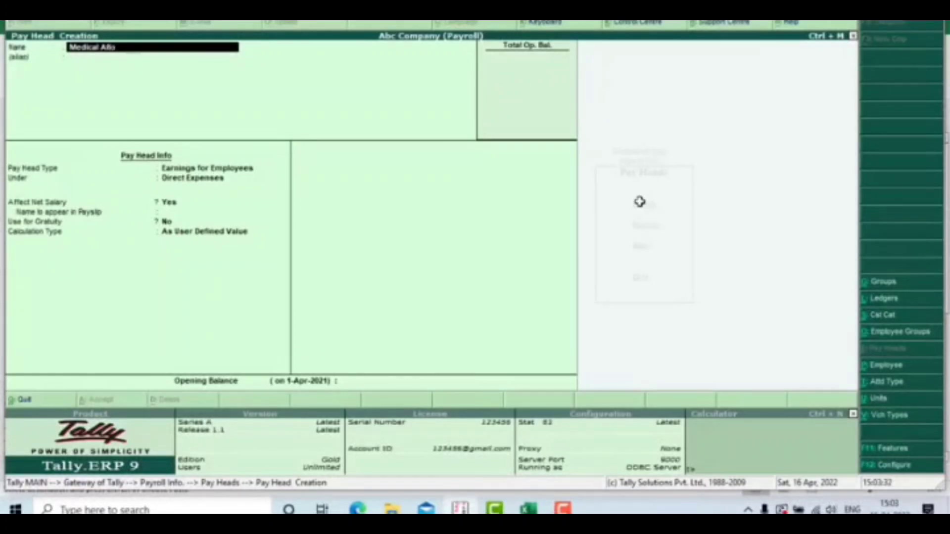
{"action": "type", "text": "wance"}
{"action": "key", "text": "Return"}
Classify Medical Allowance as Earnings for Employees under Indirect Expenses, affecting net salary under the same payslip name and not used for gratuity.
{"action": "key", "text": "Return"}
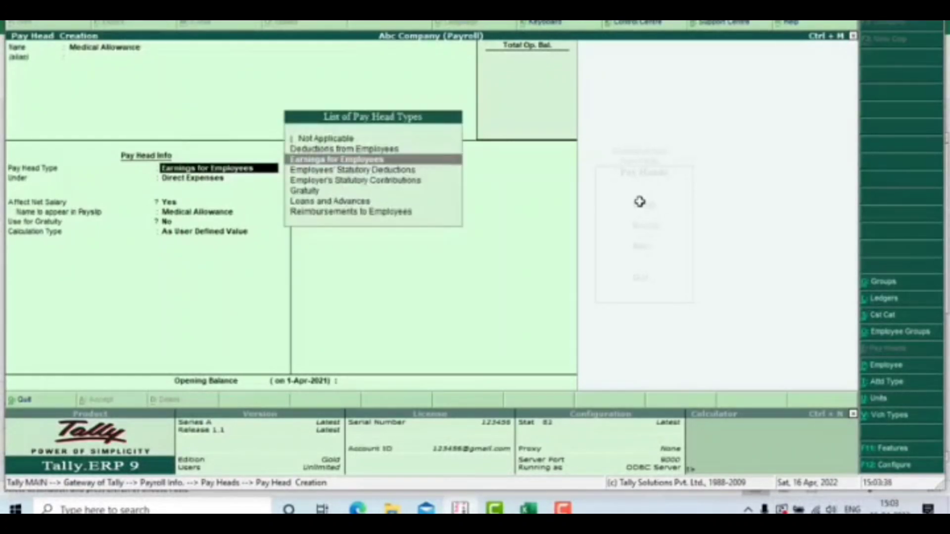
{"action": "key", "text": "Return"}
{"action": "key", "text": "Down"}
{"action": "key", "text": "Return"}
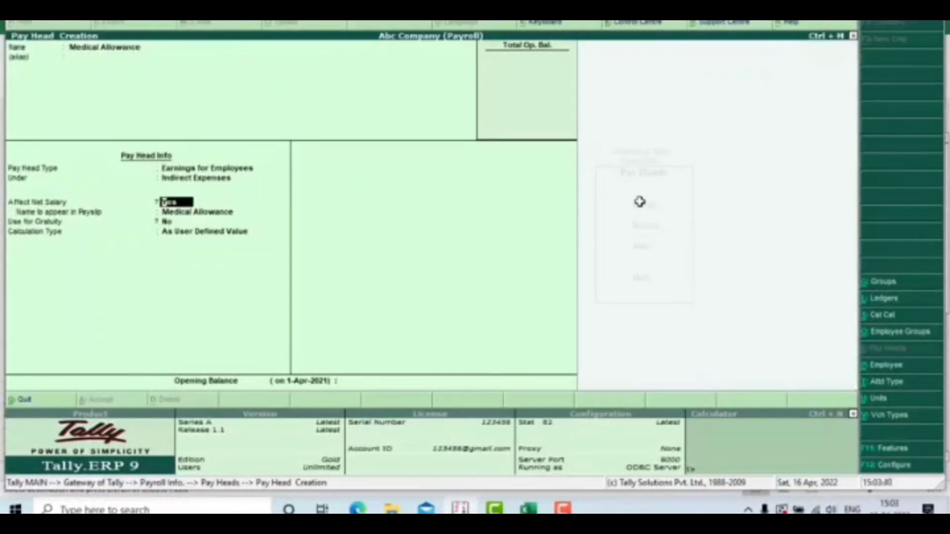
{"action": "key", "text": "Return"}
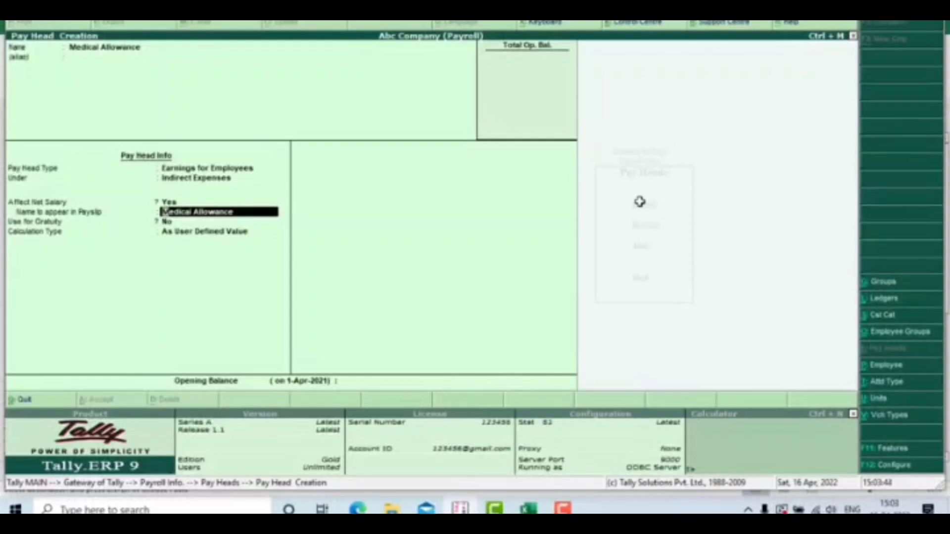
{"action": "key", "text": "Return"}
{"action": "key", "text": "Return"}
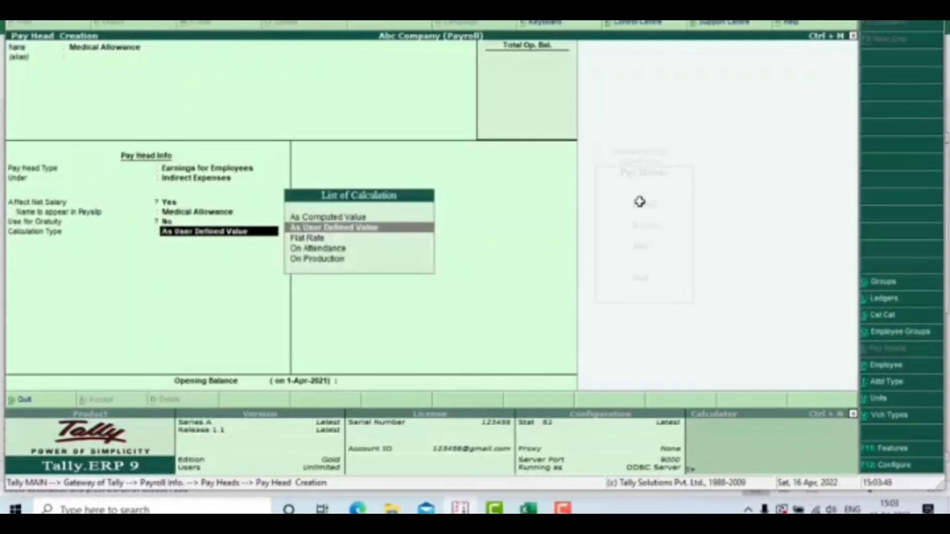
Calculate Medical Allowance On Attendance, with Attendance / Leave with Pay Not Applicable and Leave without Pay set to Absent.
{"action": "key", "text": "Down"}
{"action": "key", "text": "Down"}
{"action": "key", "text": "Return"}
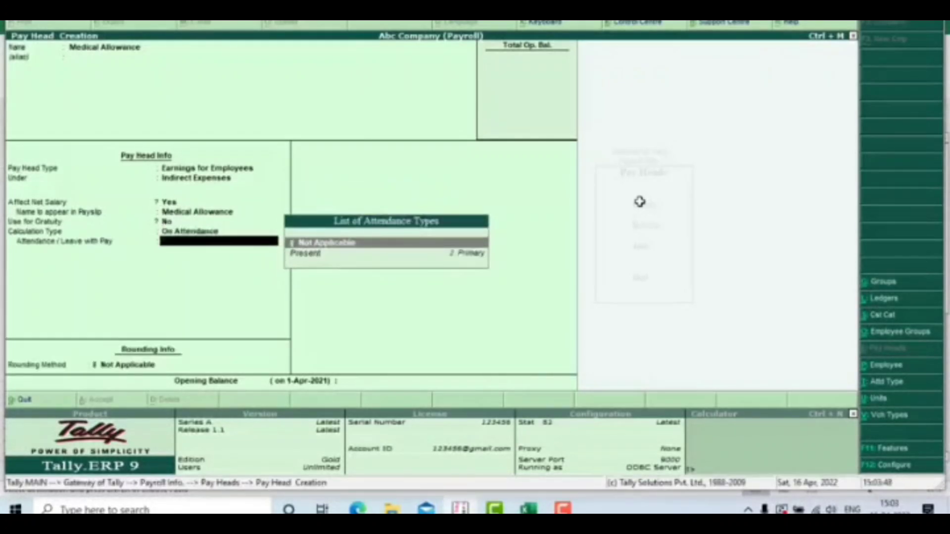
{"action": "key", "text": "Down"}
{"action": "key", "text": "Up"}
{"action": "key", "text": "Return"}
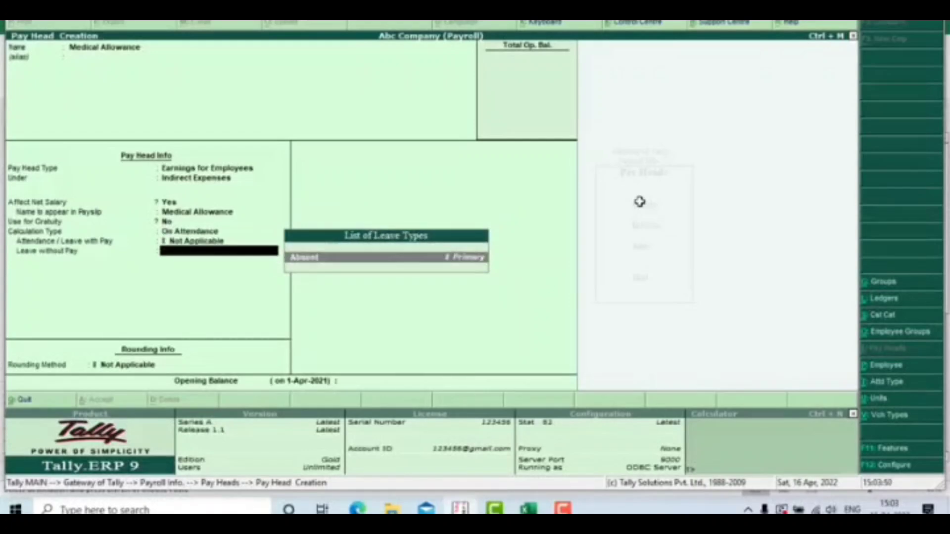
{"action": "key", "text": "Return"}
Set Medical Allowance's calculation period to Months, As Per Calendar Period, without rounding or opening balance, and save the pay head.
{"action": "key", "text": "Down"}
{"action": "key", "text": "Down"}
{"action": "key", "text": "Return"}
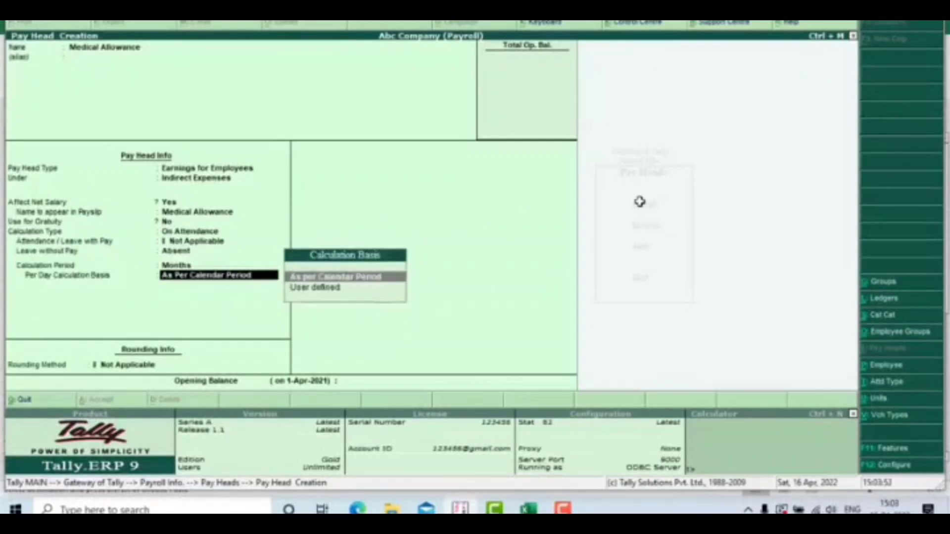
{"action": "key", "text": "Return"}
{"action": "key", "text": "Return"}
{"action": "key", "text": "Return"}
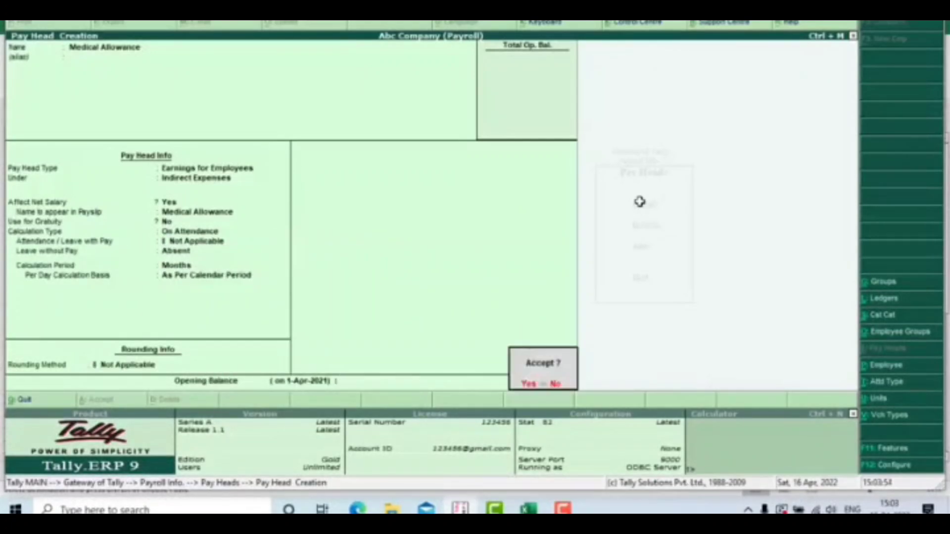
{"action": "key", "text": "Return"}
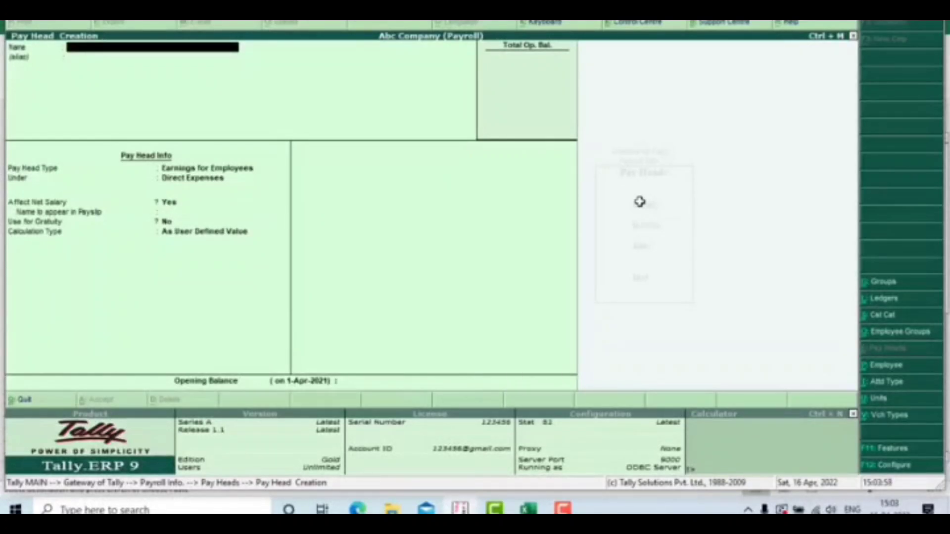
Look up the Mob. Allow heading in the Excel master sheet and name the next Tally pay head Mobile Allowance.
{"action": "key", "text": "alt+Tab"}
{"action": "left_click", "coordinate": [677, 196]}
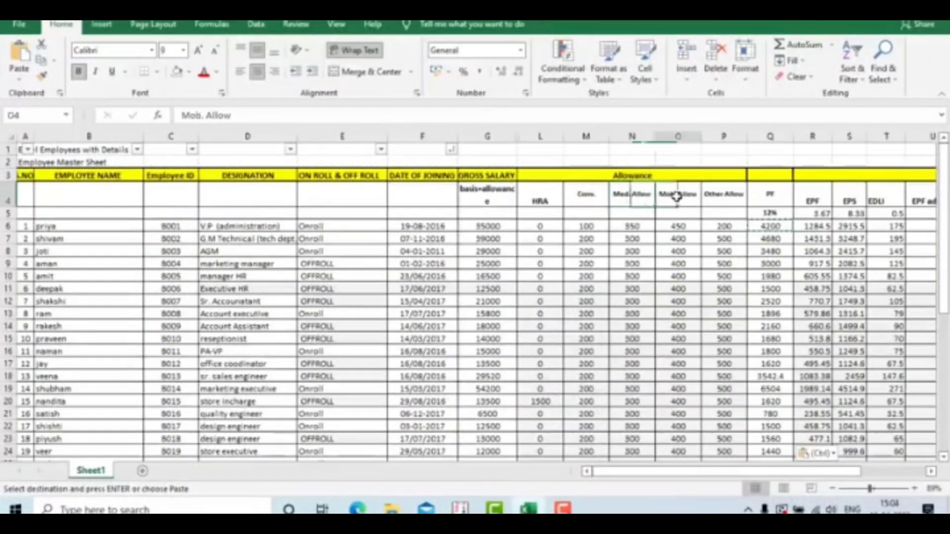
{"action": "key", "text": "alt+Tab"}
{"action": "type", "text": "Mobile Allowance"}
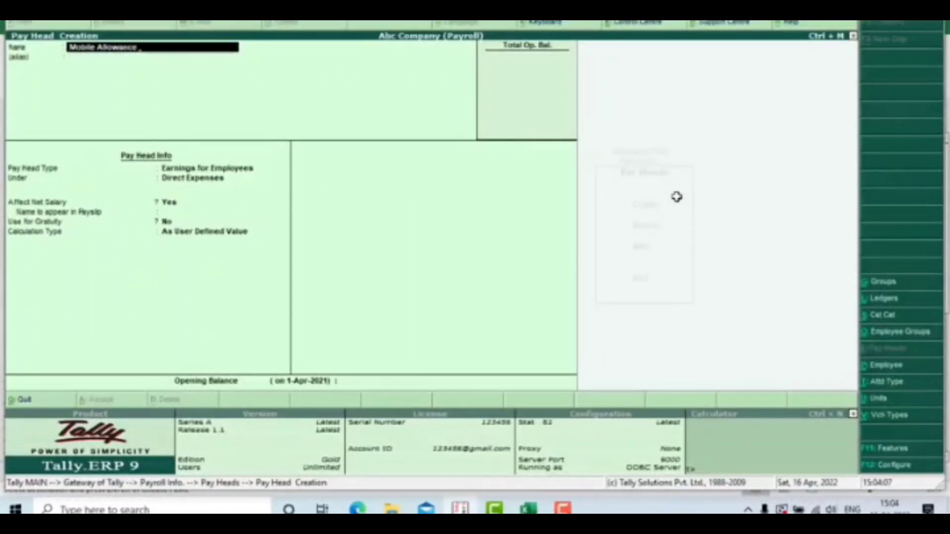
{"action": "key", "text": "Return"}
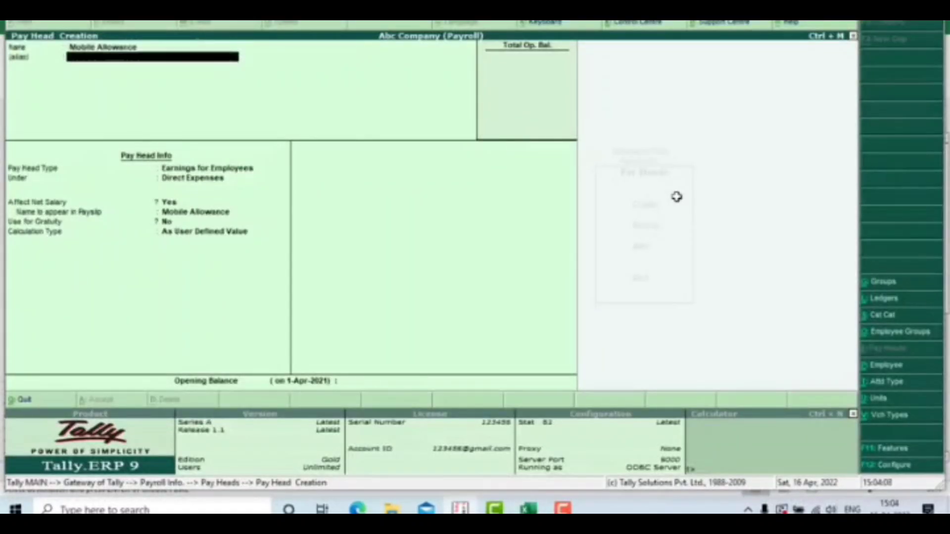
Classify Mobile Allowance as Earnings for Employees and place it under Indirect Expenses, leaving the alias empty.
{"action": "key", "text": "Return"}
{"action": "key", "text": "Return"}
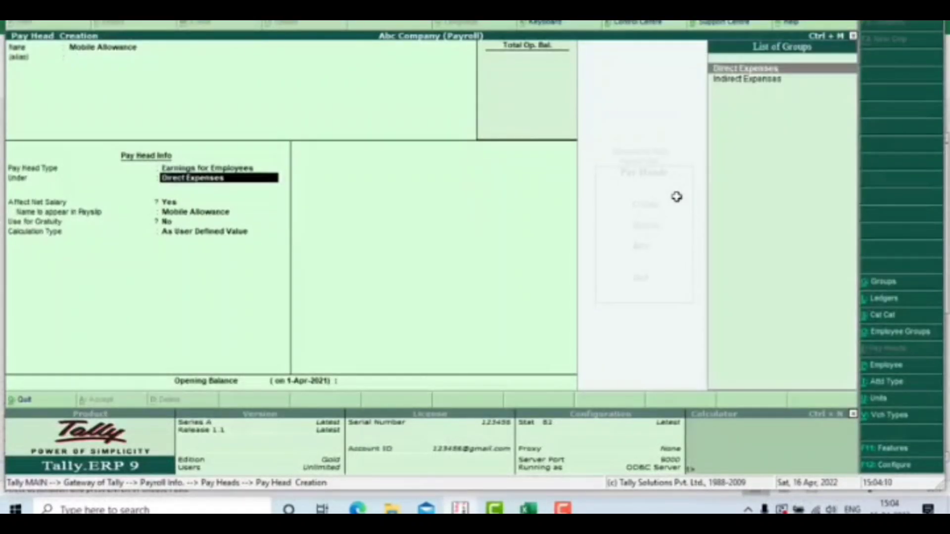
{"action": "key", "text": "Down"}
{"action": "key", "text": "Return"}
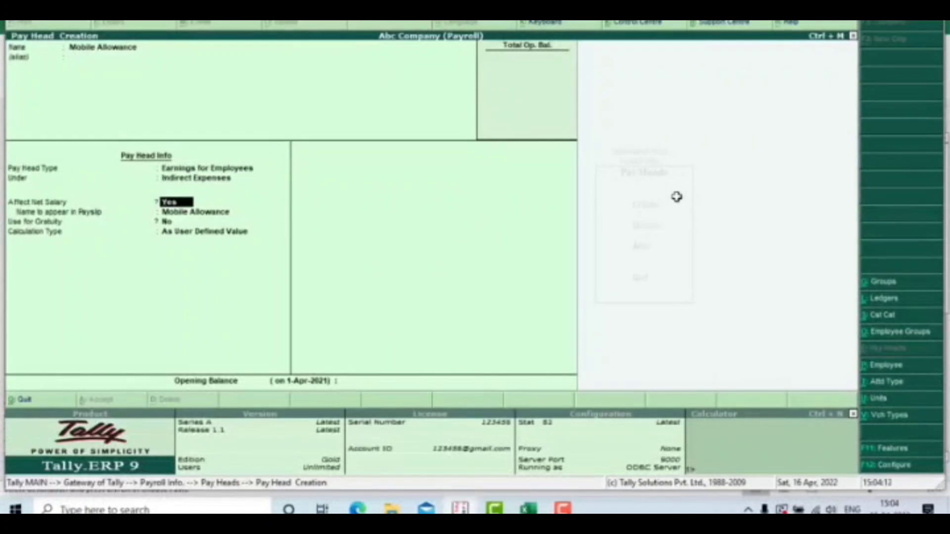
Keep Mobile Allowance affecting net salary but not gratuity; calculate it On Attendance, with Attendance / Leave with Pay Not Applicable and Leave without Pay Absent.
{"action": "key", "text": "Return"}
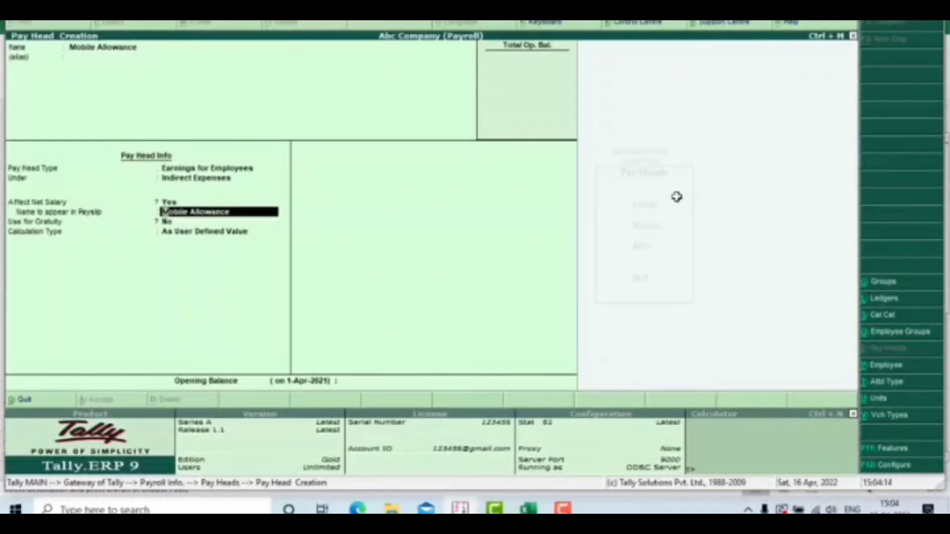
{"action": "key", "text": "Return"}
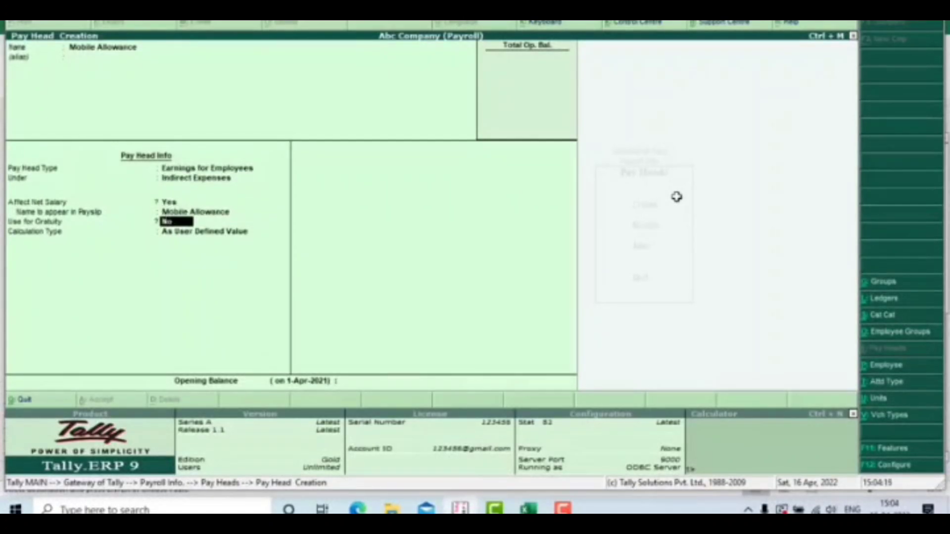
{"action": "key", "text": "Return"}
{"action": "key", "text": "Down"}
{"action": "key", "text": "Down"}
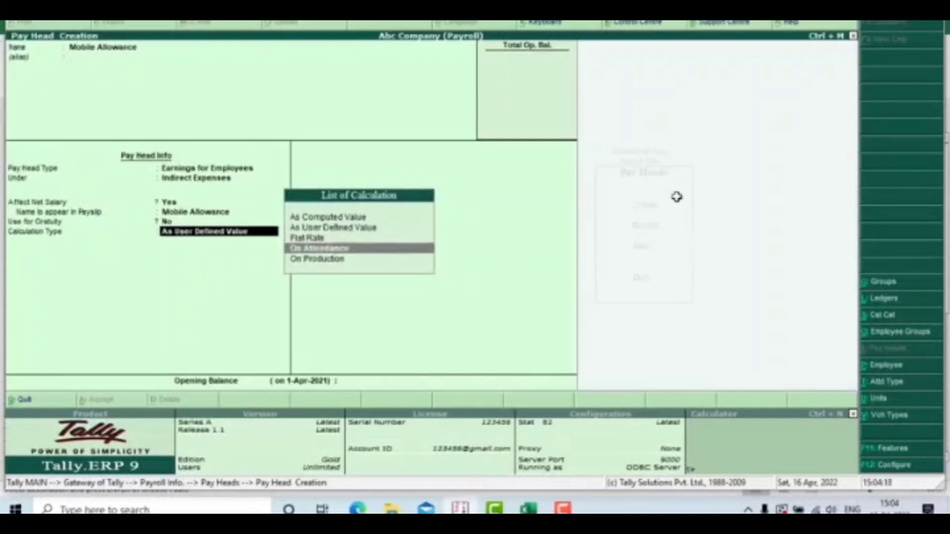
{"action": "key", "text": "Return"}
{"action": "key", "text": "Return"}
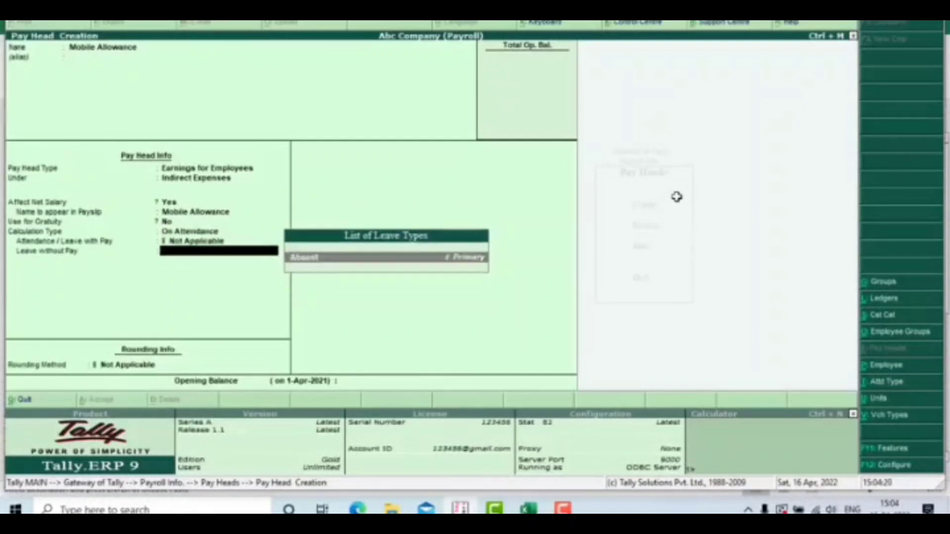
{"action": "key", "text": "Return"}
Set Mobile Allowance's calculation period to Months, As Per Calendar Period, without rounding or opening balance, and save the pay head.
{"action": "key", "text": "Down"}
{"action": "key", "text": "Down"}
{"action": "key", "text": "Return"}
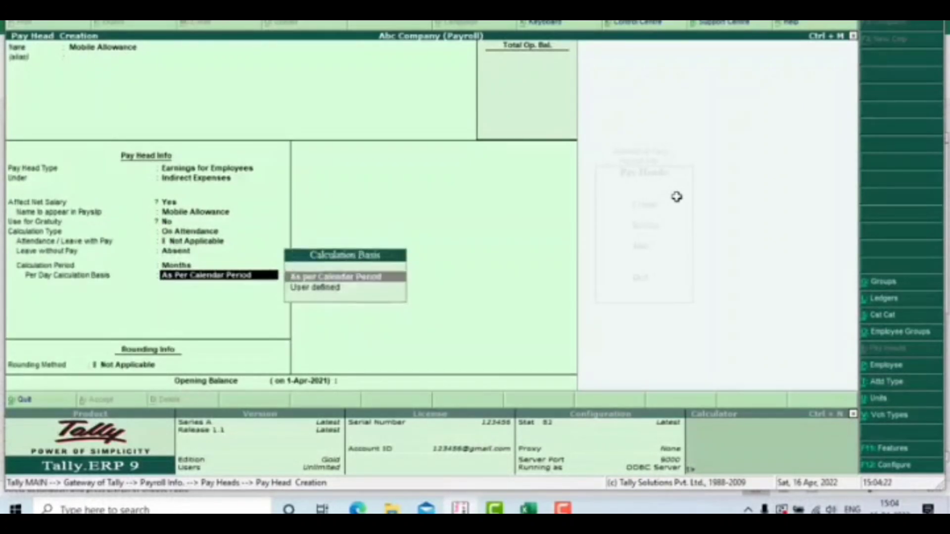
{"action": "key", "text": "Return"}
{"action": "key", "text": "Return"}
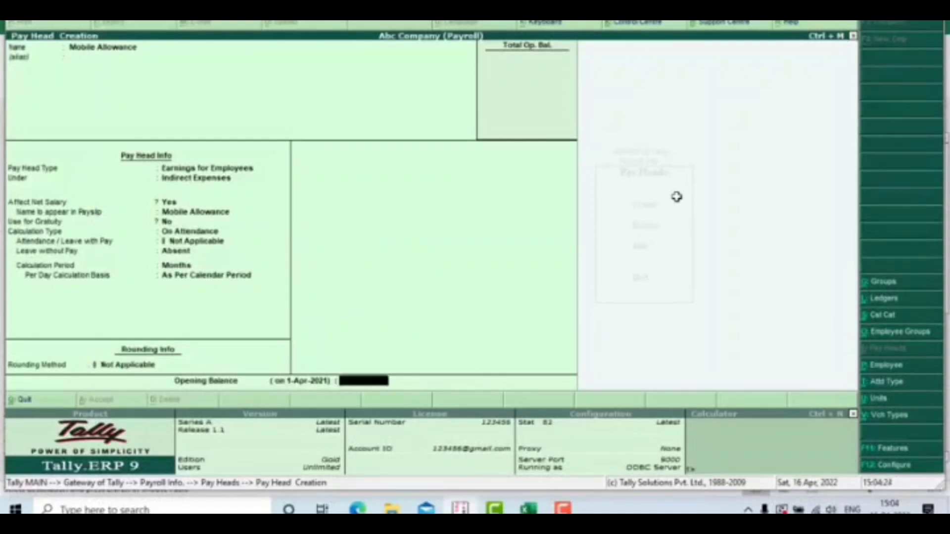
{"action": "key", "text": "Return"}
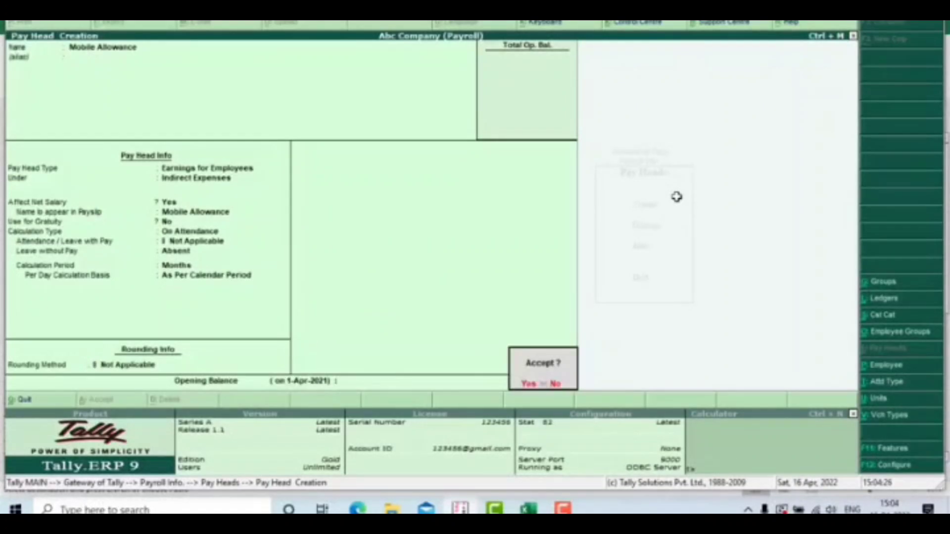
{"action": "key", "text": "Return"}
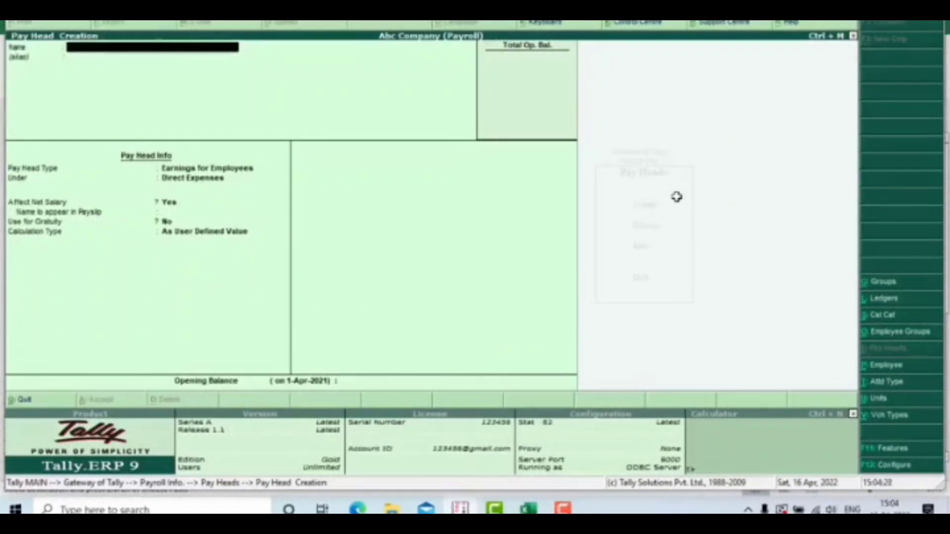
Look up the Other Allow heading in the Excel master sheet and name the next Tally pay head Other Allowance, without an alias.
{"action": "key", "text": "alt+Tab"}
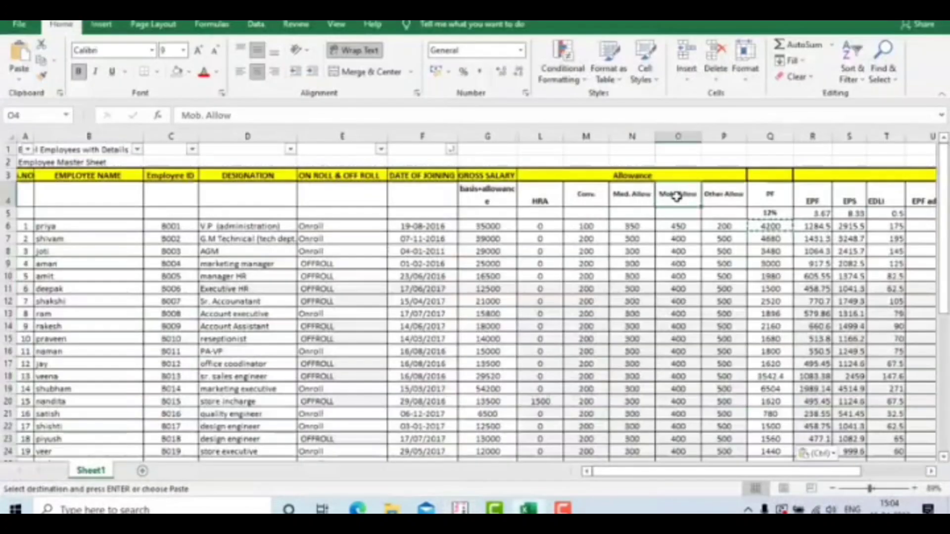
{"action": "left_click", "coordinate": [731, 204]}
{"action": "key", "text": "alt+Tab"}
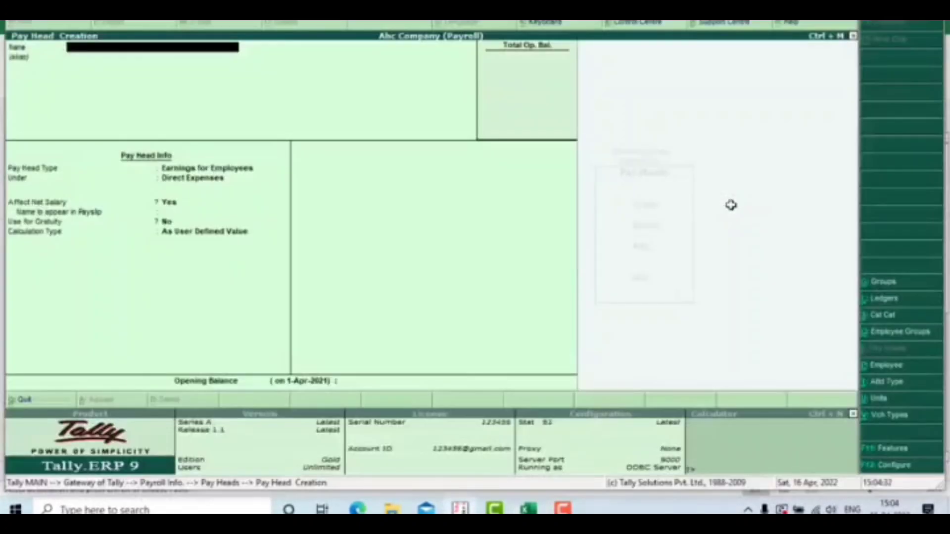
{"action": "type", "text": "Other Allowa"}
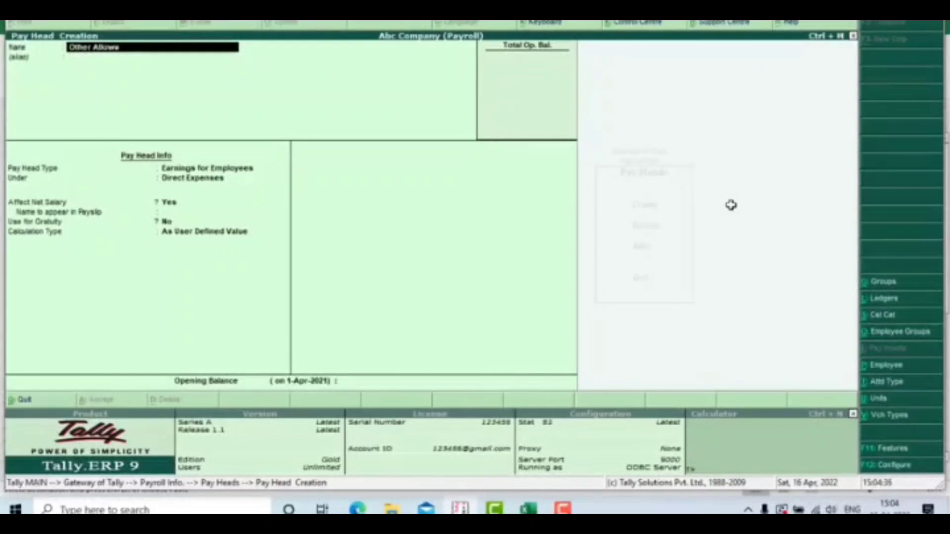
{"action": "type", "text": "nce"}
{"action": "key", "text": "Return"}
{"action": "key", "text": "Return"}
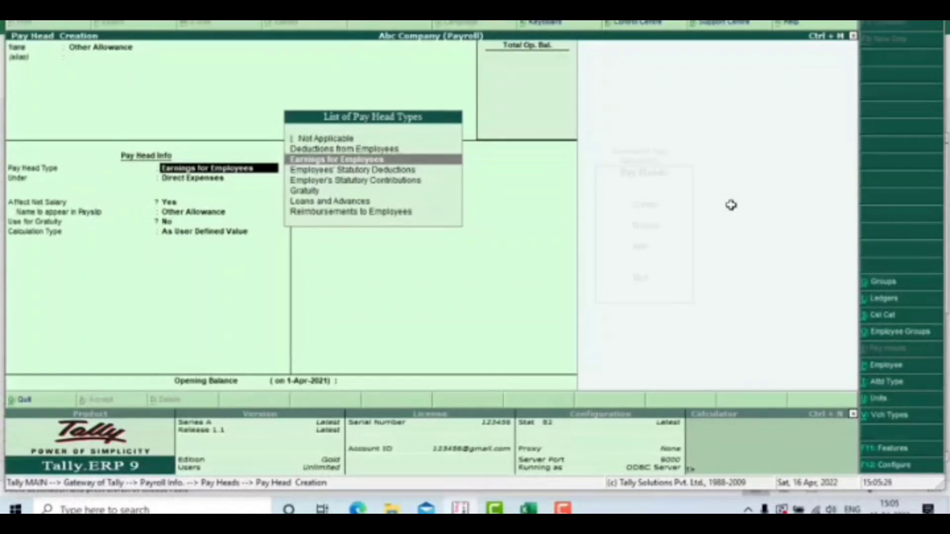
Classify Other Allowance as Earnings for Employees under Direct Expenses, affecting net salary, with its own name on the payslip and no gratuity use.
{"action": "key", "text": "Return"}
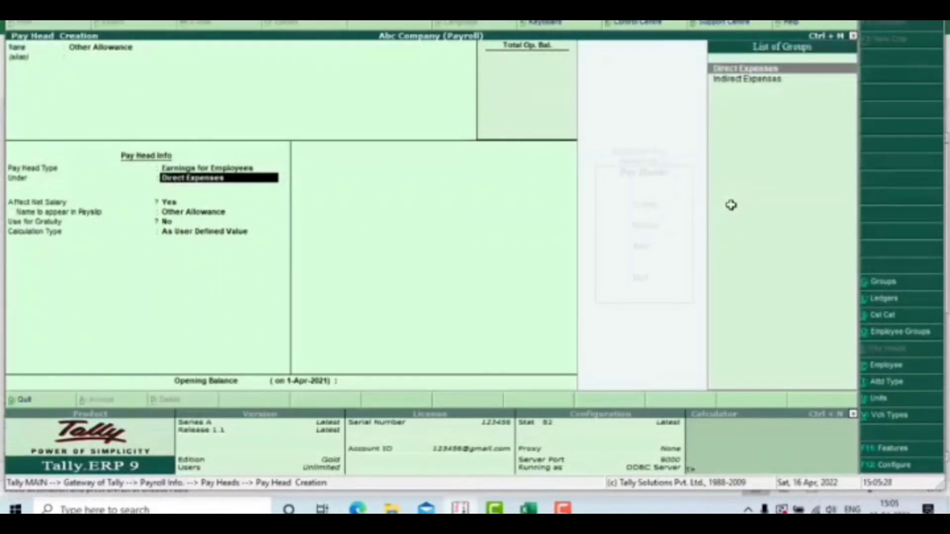
{"action": "key", "text": "Return"}
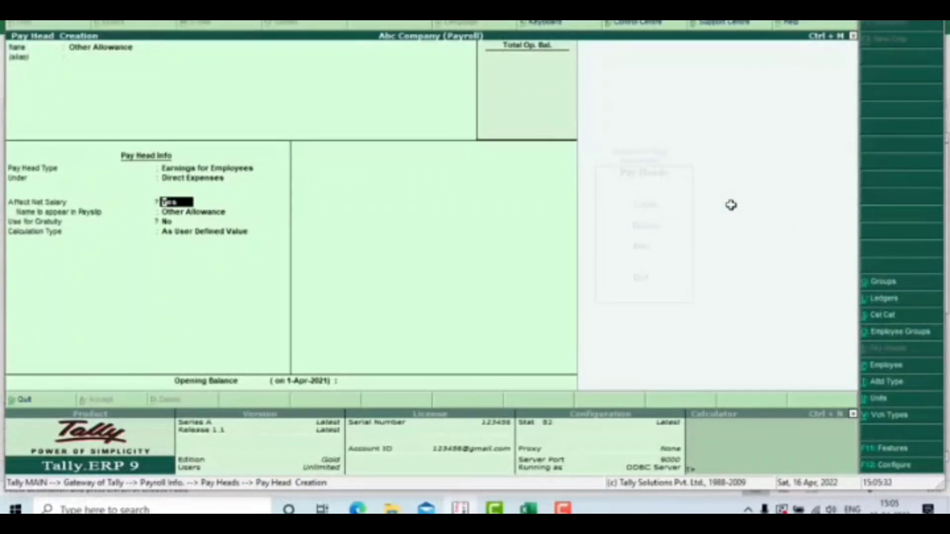
{"action": "key", "text": "Return"}
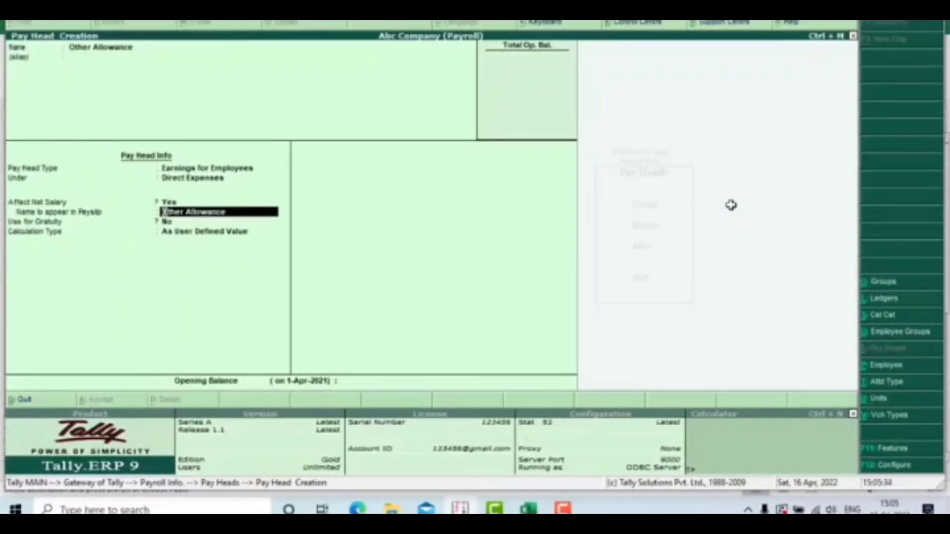
{"action": "key", "text": "Return"}
{"action": "key", "text": "Return"}
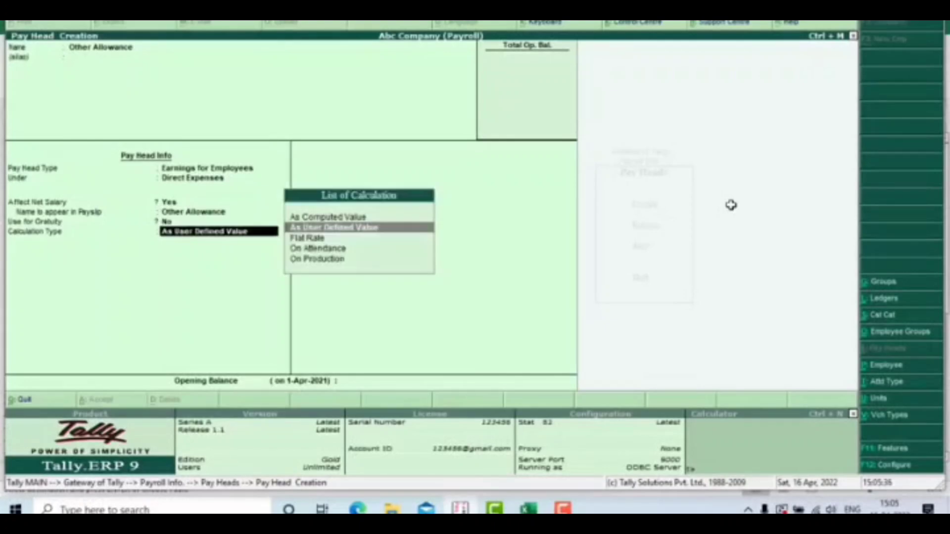
Calculate Other Allowance On Attendance, with Attendance / Leave with Pay Not Applicable and Leave without Pay set to Absent.
{"action": "key", "text": "Down"}
{"action": "key", "text": "Down"}
{"action": "key", "text": "Return"}
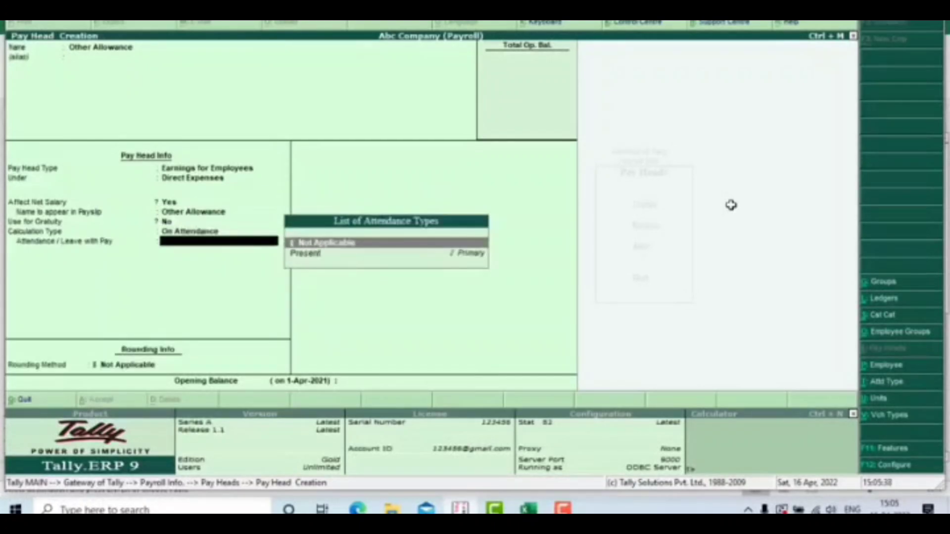
{"action": "key", "text": "Return"}
{"action": "key", "text": "Return"}
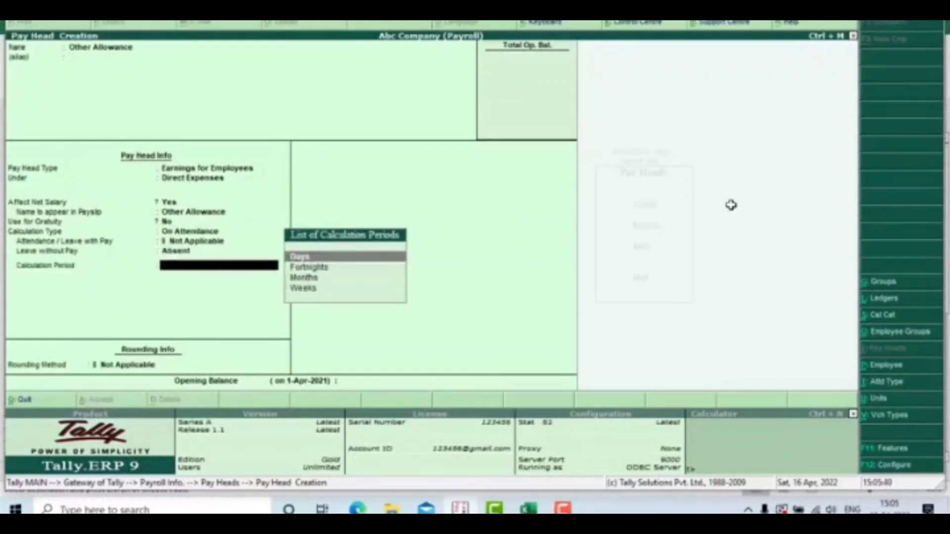
Set Other Allowance's calculation period to Months, As Per Calendar Period, without rounding or opening balance, and save the pay head.
{"action": "key", "text": "Down"}
{"action": "key", "text": "Down"}
{"action": "key", "text": "Return"}
{"action": "key", "text": "Return"}
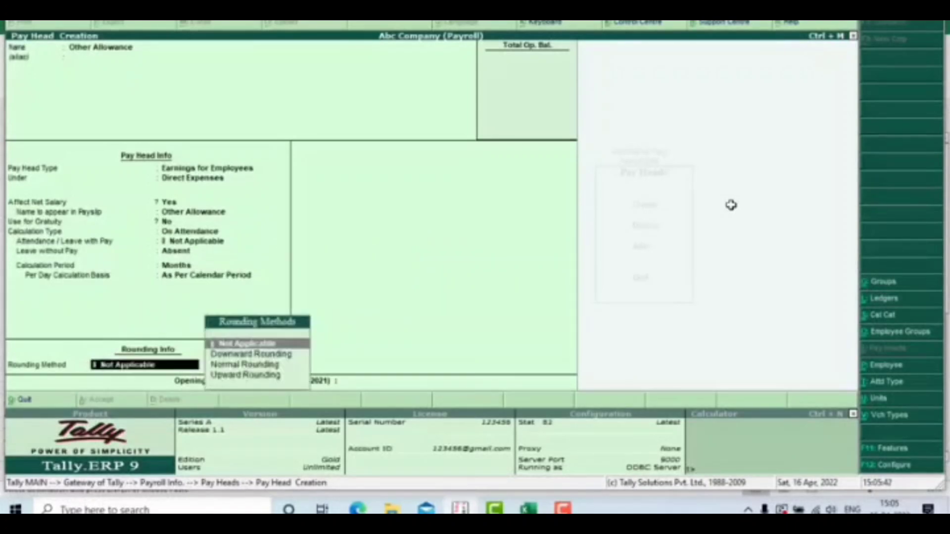
{"action": "key", "text": "Return"}
{"action": "key", "text": "Return"}
{"action": "key", "text": "Return"}
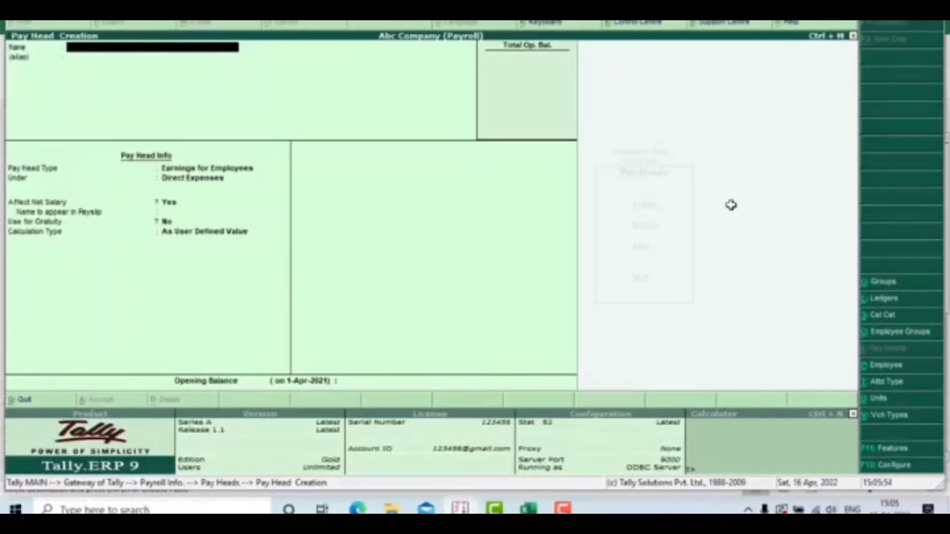
Switch to the Excel master sheet and examine the PF and Deductions columns that follow the allowances.
{"action": "key", "text": "alt+Tab"}
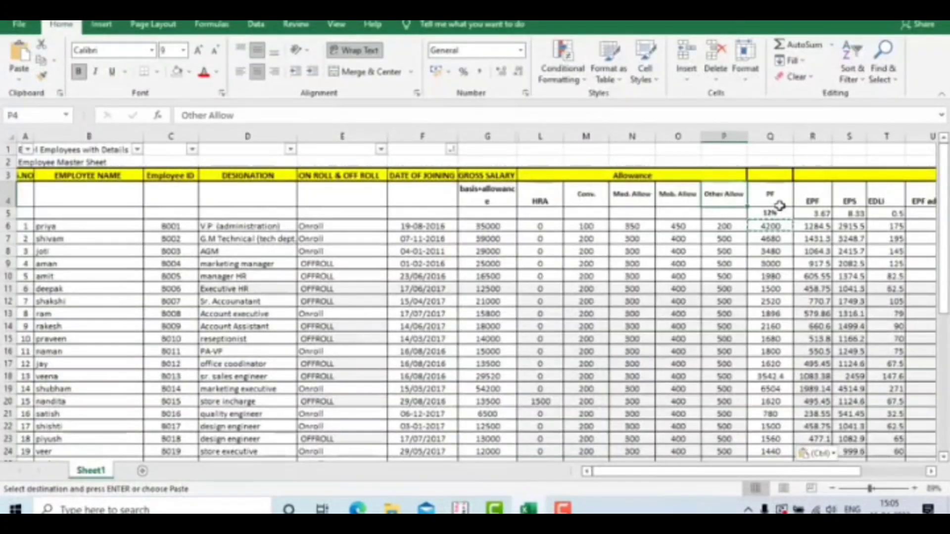
{"action": "left_click", "coordinate": [931, 472]}
{"action": "left_click", "coordinate": [931, 471]}
{"action": "left_click", "coordinate": [931, 472]}
{"action": "left_click", "coordinate": [931, 472]}
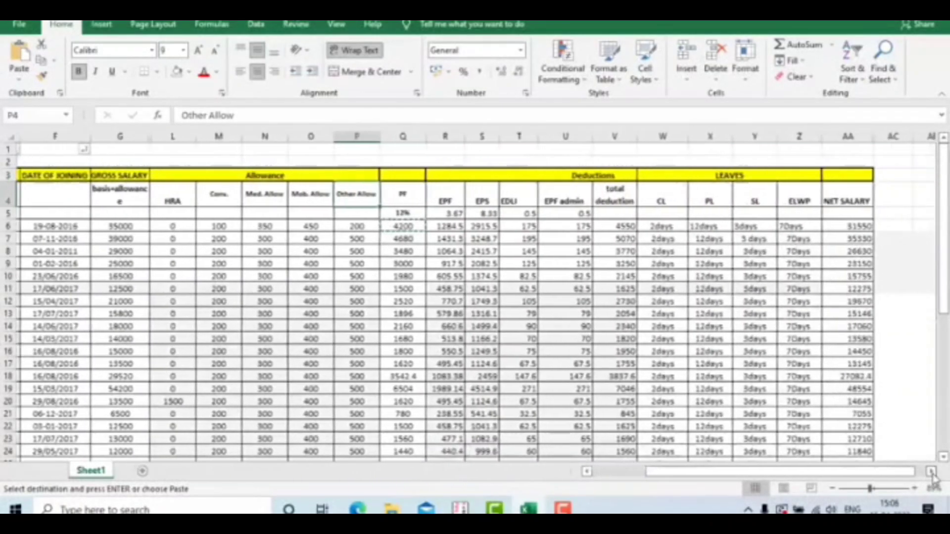
{"action": "left_click", "coordinate": [931, 472]}
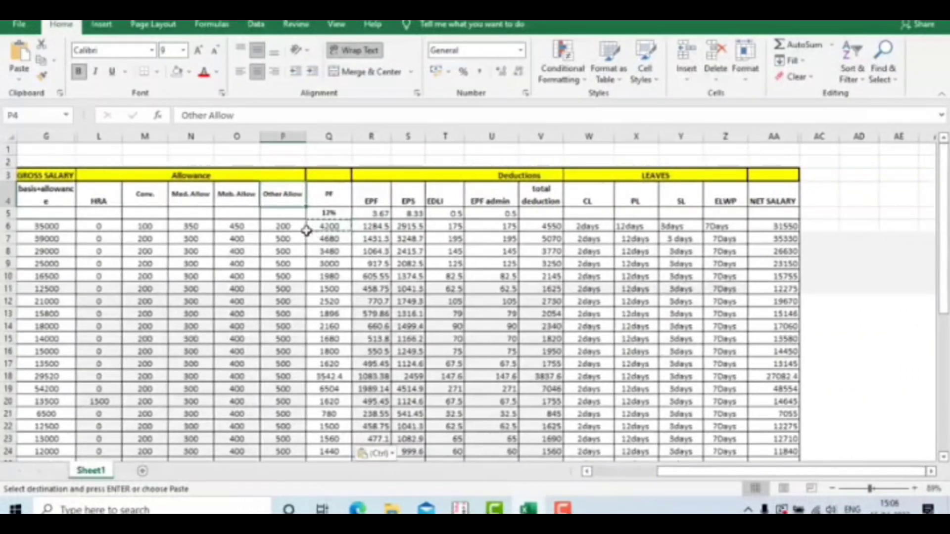
{"action": "left_click", "coordinate": [375, 198]}
{"action": "left_click", "coordinate": [336, 194]}
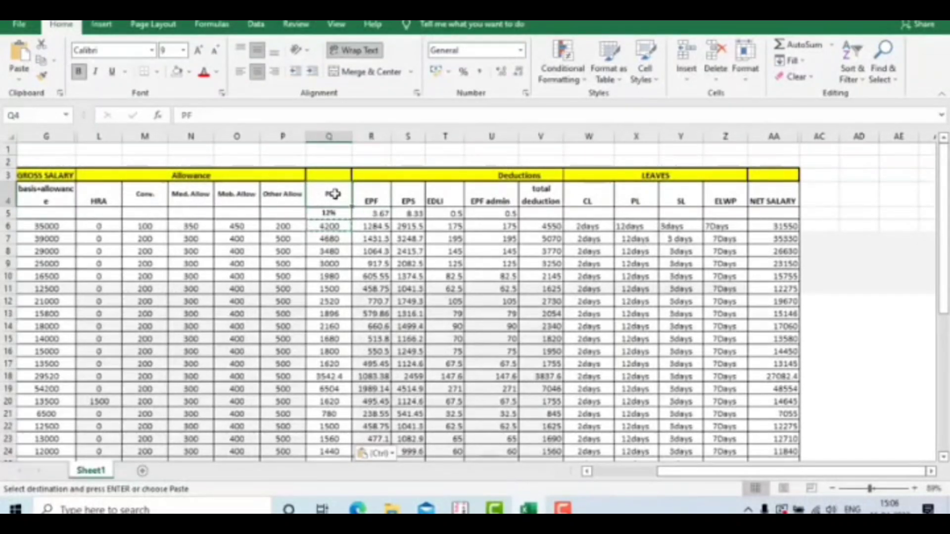
Return to Tally and name the next pay head PF( Employee), leaving the alias empty.
{"action": "key", "text": "alt+Tab"}
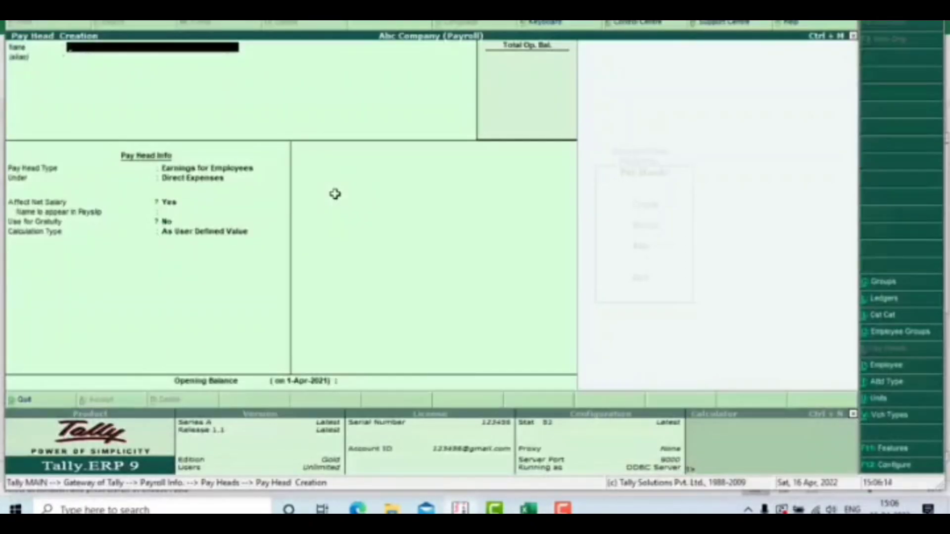
{"action": "type", "text": "PF (e"}
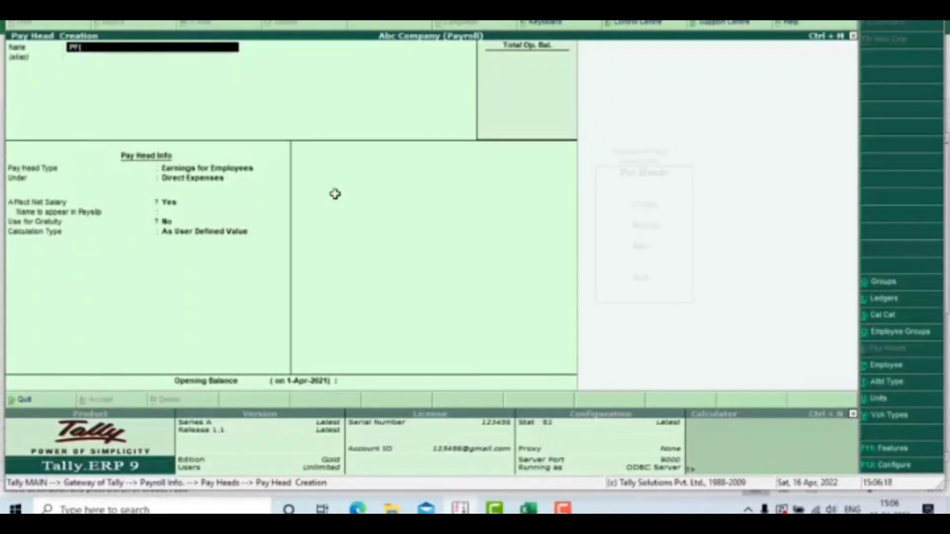
{"action": "type", "text": "mployee"}
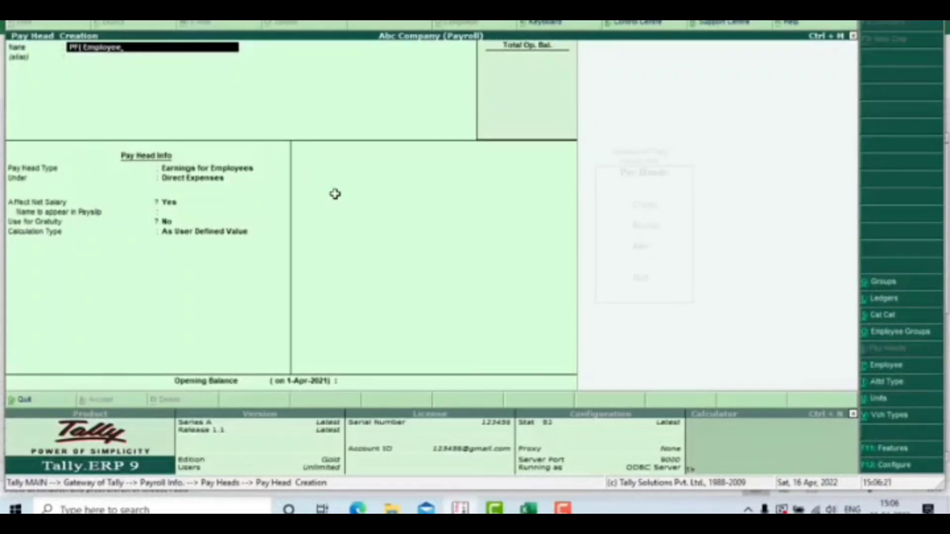
{"action": "type", "text": ")"}
{"action": "key", "text": "Return"}
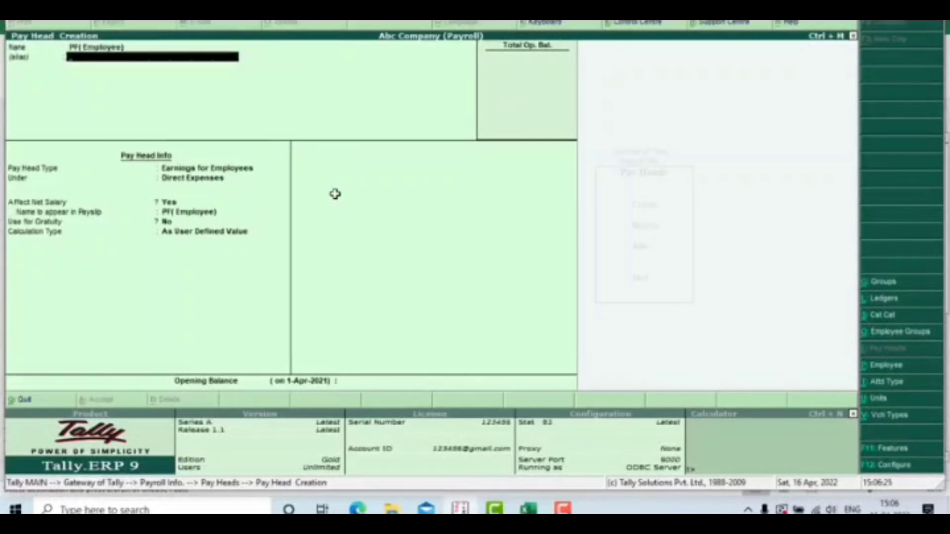
{"action": "key", "text": "Return"}
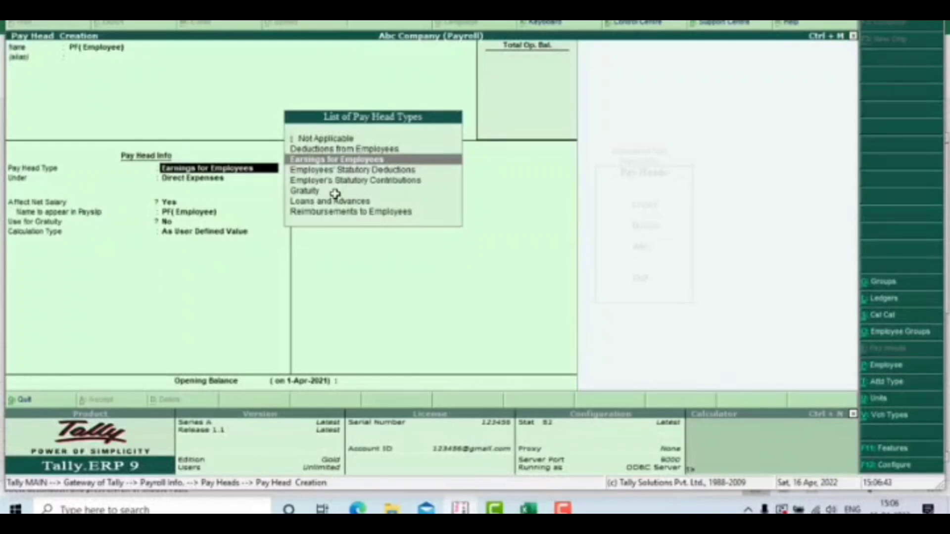
Classify PF( Employee) as Deductions from Employees and place it under Direct Expenses.
{"action": "key", "text": "Up"}
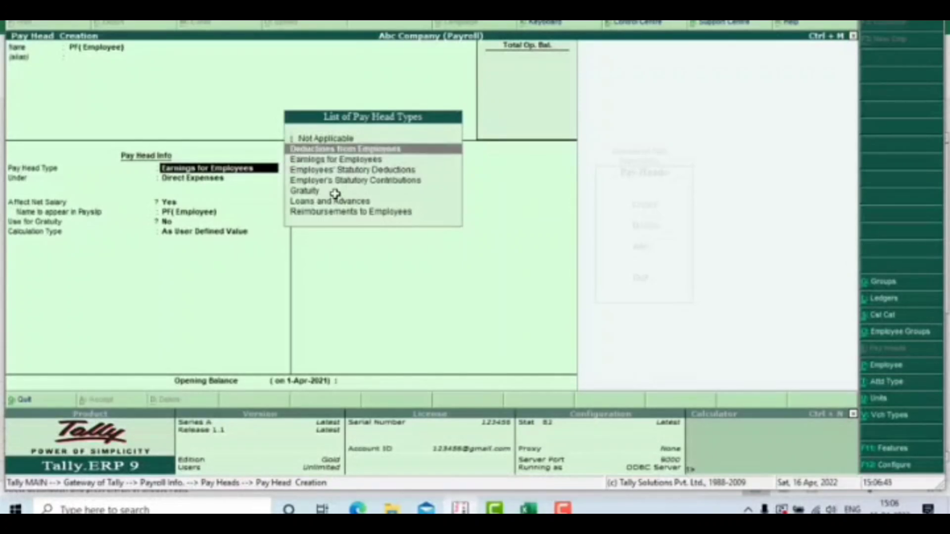
{"action": "key", "text": "Return"}
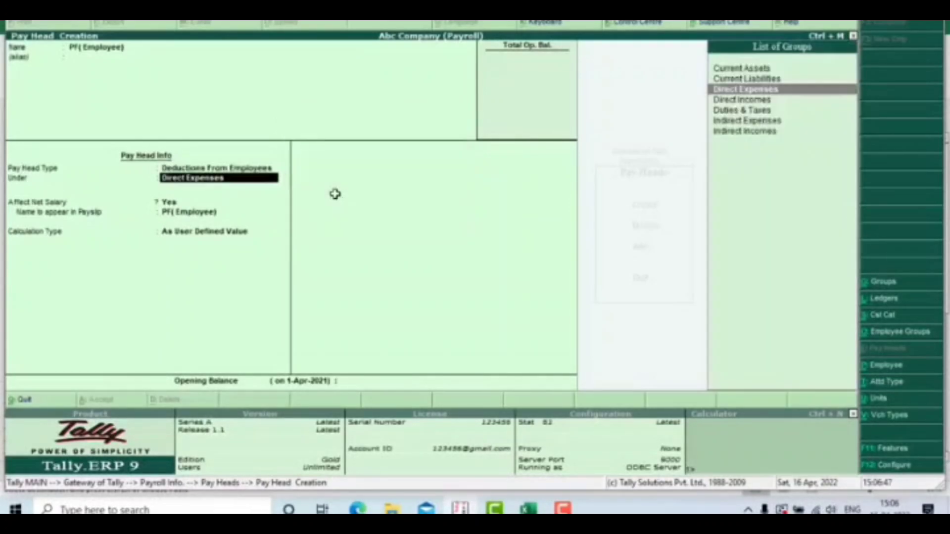
{"action": "key", "text": "Return"}
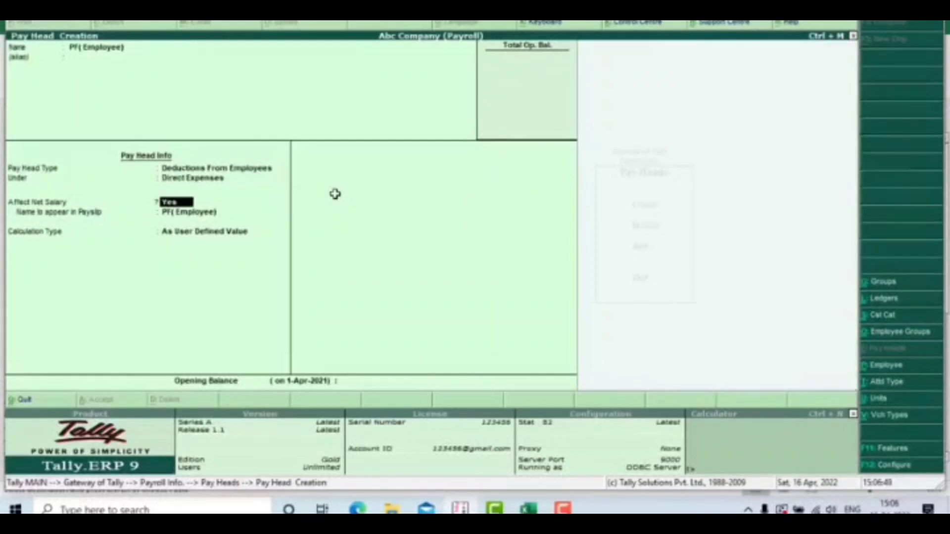
Keep PF( Employee) affecting net salary under its own payslip name and set its calculation type to As Computed Value.
{"action": "key", "text": "Return"}
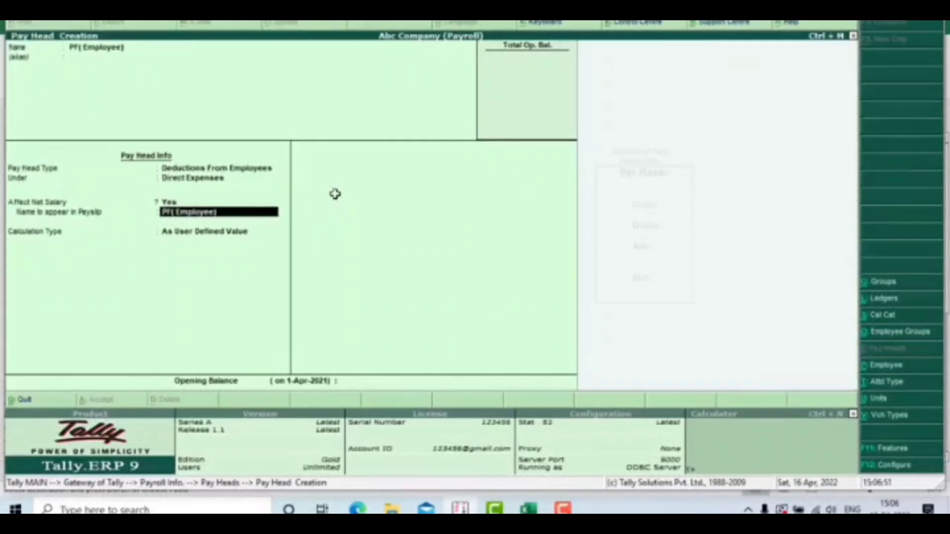
{"action": "key", "text": "Return"}
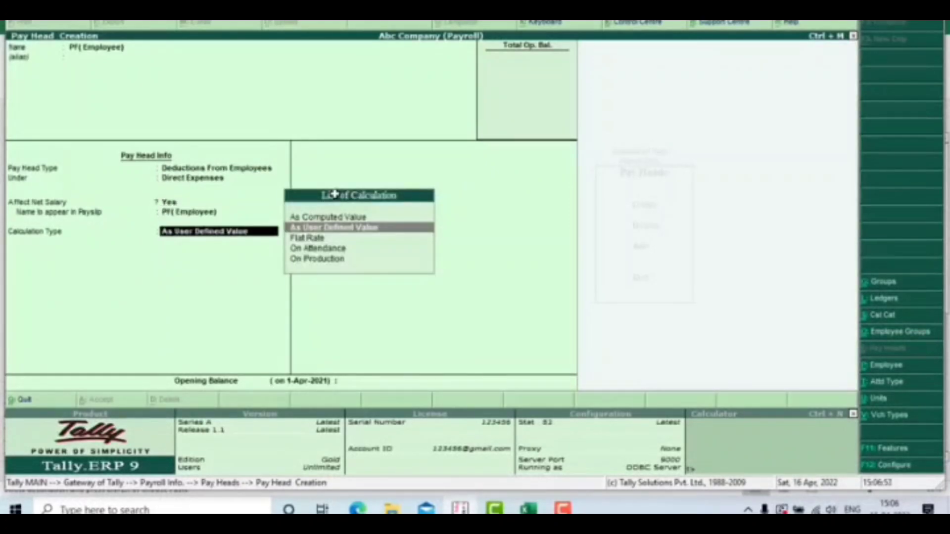
{"action": "key", "text": "Up"}
{"action": "key", "text": "Return"}
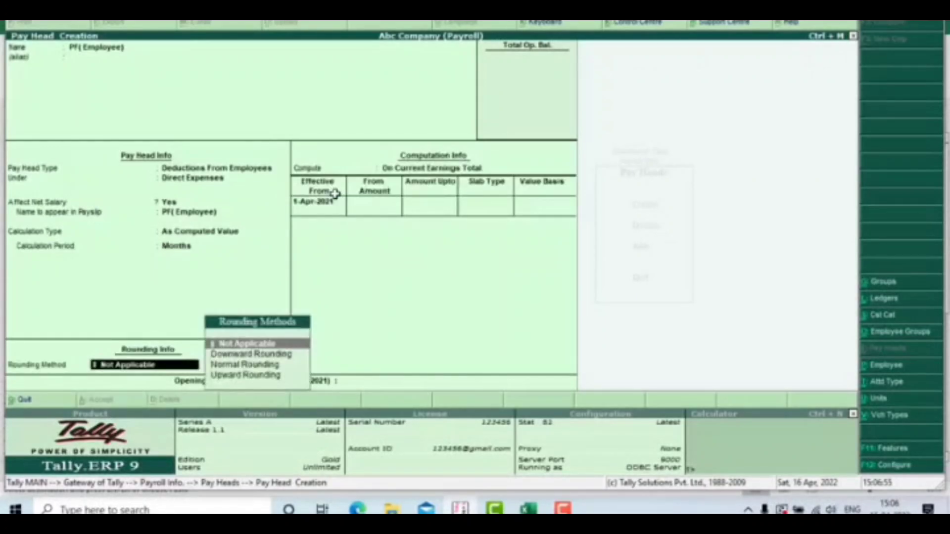
Leave PF( Employee) rounding as Not Applicable and compute it On Specified Formula, adding Gross Salary as the only pay head.
{"action": "key", "text": "Return"}
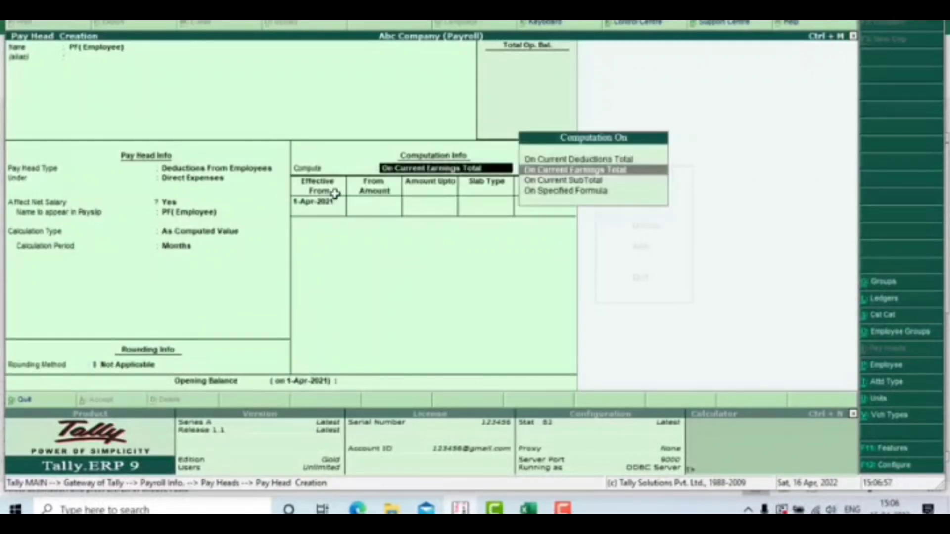
{"action": "key", "text": "Down"}
{"action": "key", "text": "Down"}
{"action": "key", "text": "Return"}
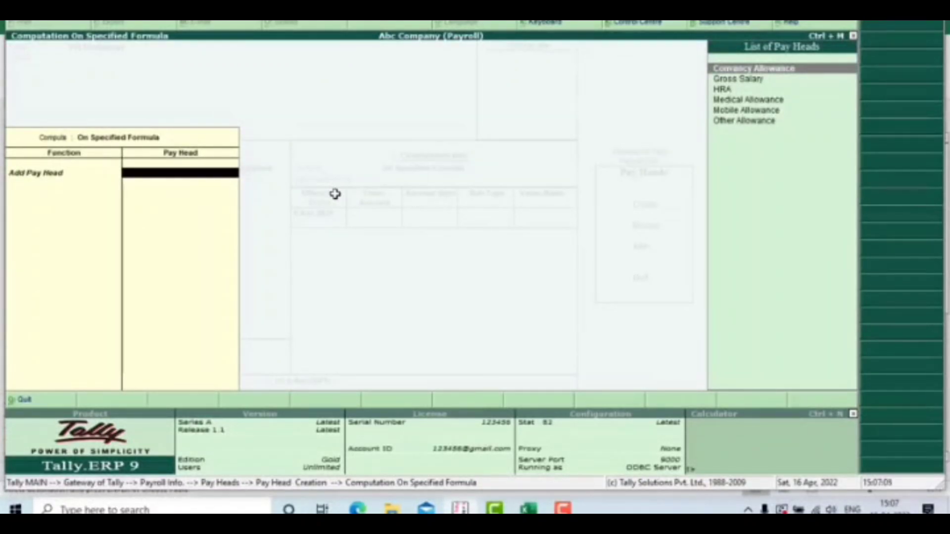
{"action": "type", "text": "g"}
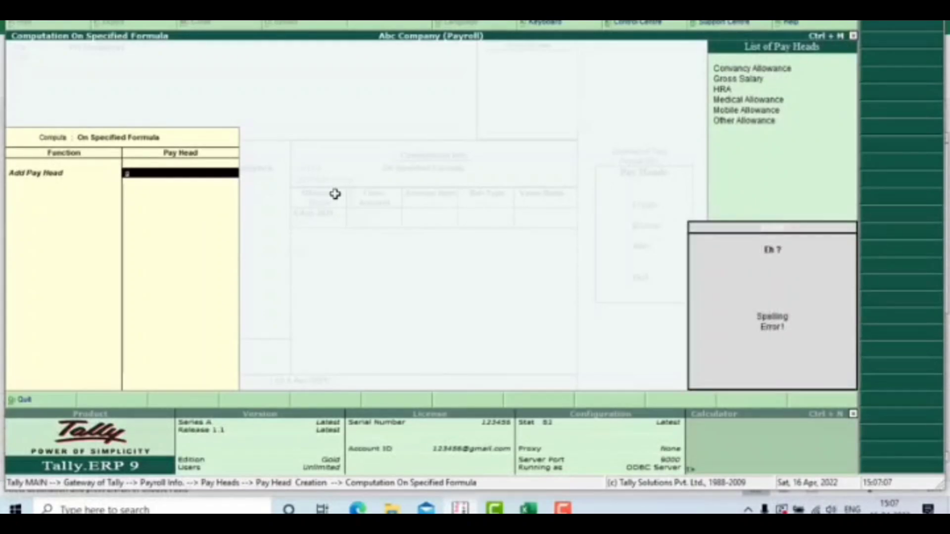
{"action": "key", "text": "Down"}
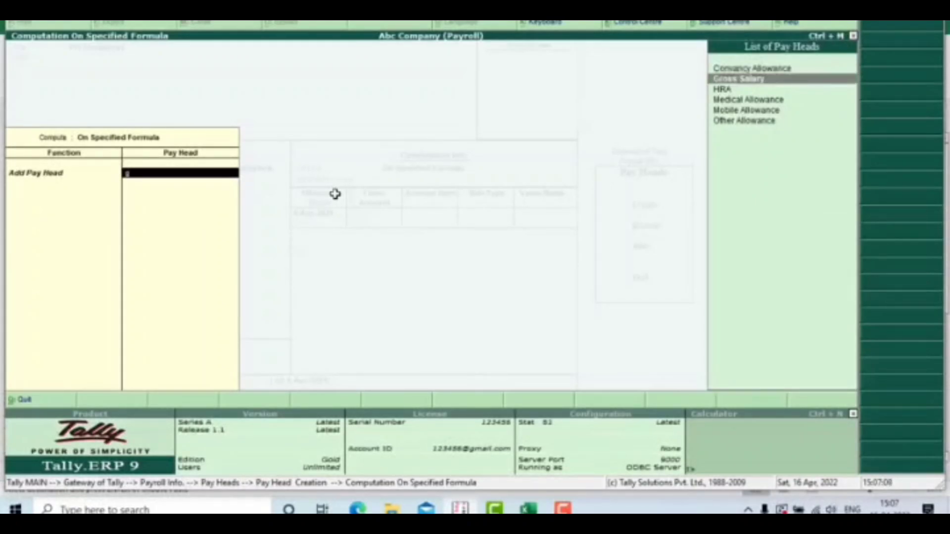
{"action": "key", "text": "Return"}
{"action": "key", "text": "Return"}
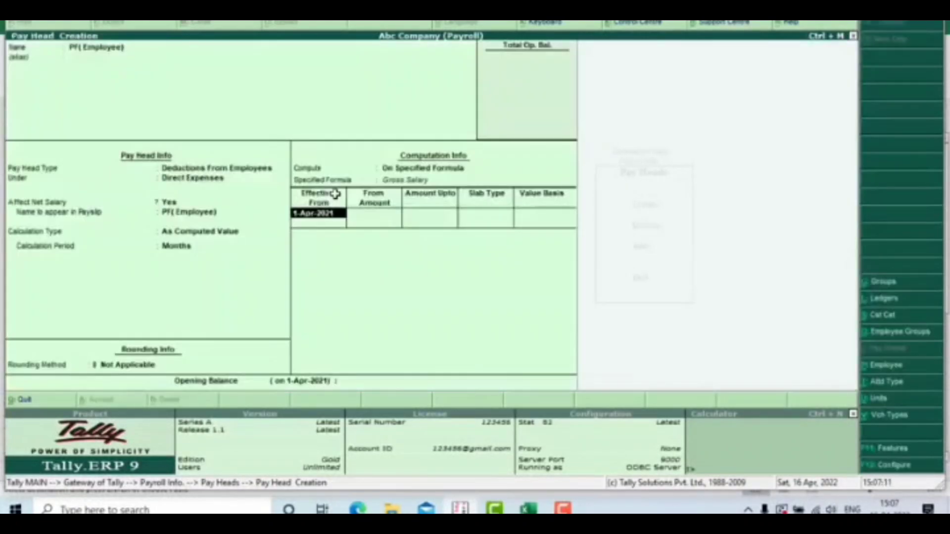
Define the first PF( Employee) slab effective 1-Apr-2021, for amounts up to 15,000 as a Percentage of 12%.
{"action": "key", "text": "Return"}
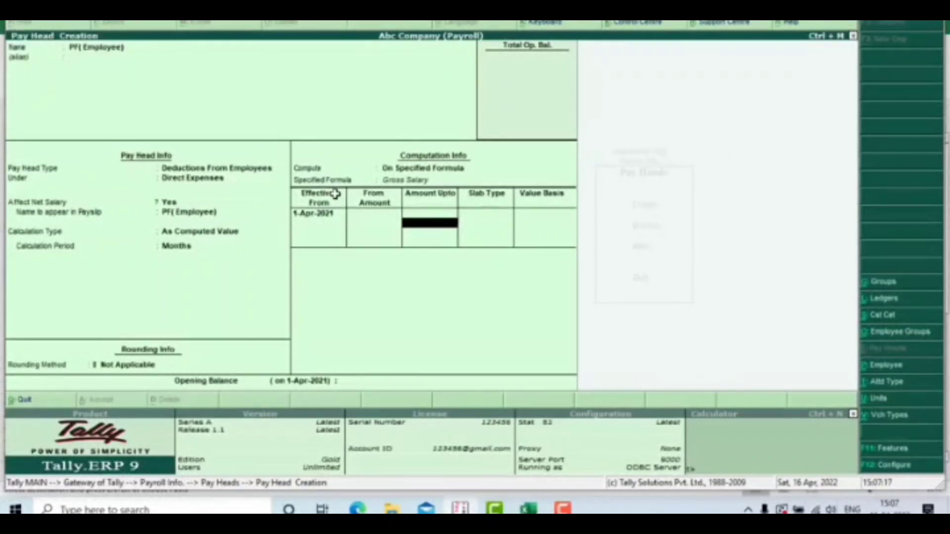
{"action": "type", "text": "15,000"}
{"action": "key", "text": "Return"}
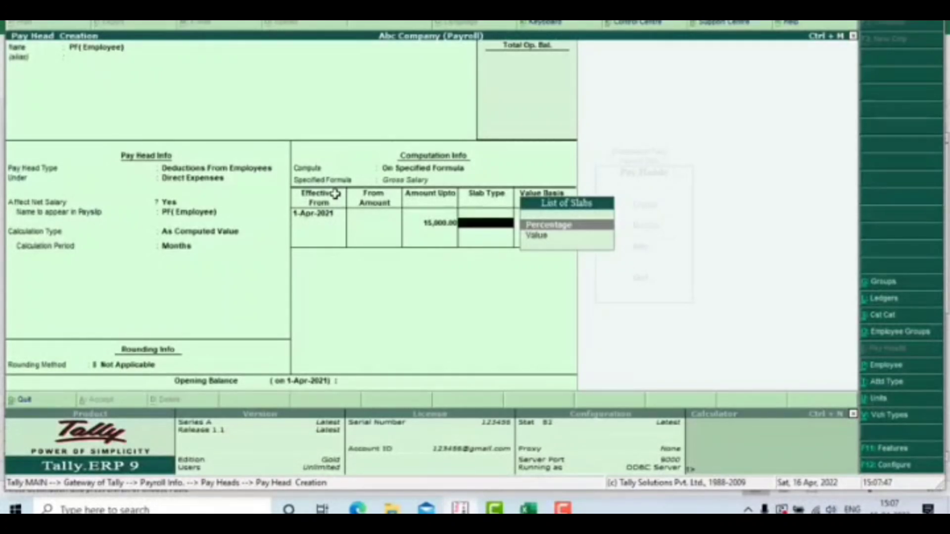
{"action": "key", "text": "Return"}
{"action": "type", "text": "12"}
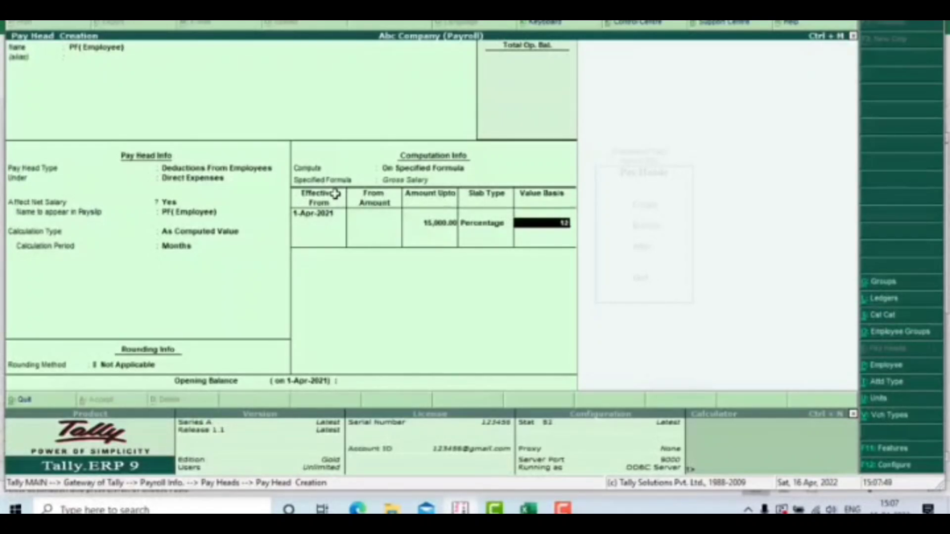
{"action": "key", "text": "Return"}
Check the PF rate cell Q5 in the Excel master sheet, and return to Tally.
{"action": "key", "text": "alt+Tab"}
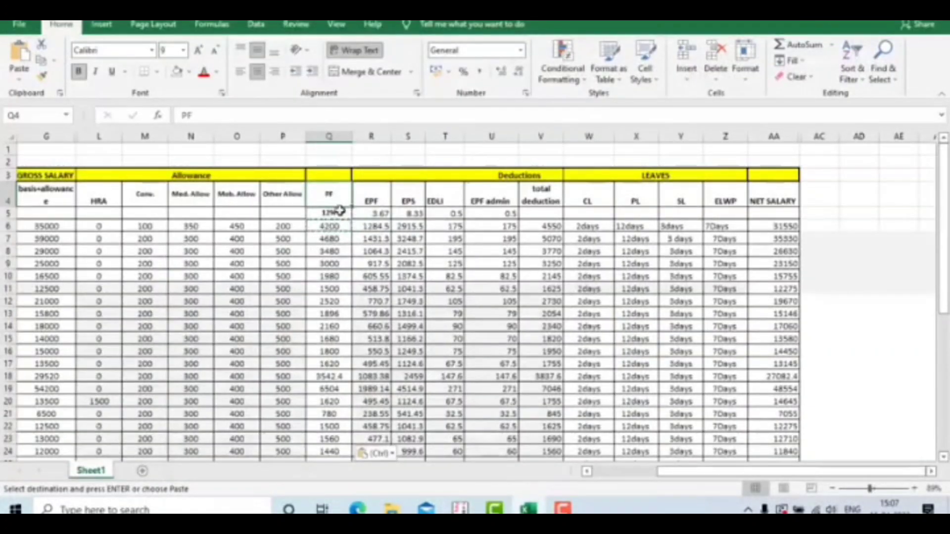
{"action": "left_click", "coordinate": [341, 213]}
{"action": "key", "text": "alt+Tab"}
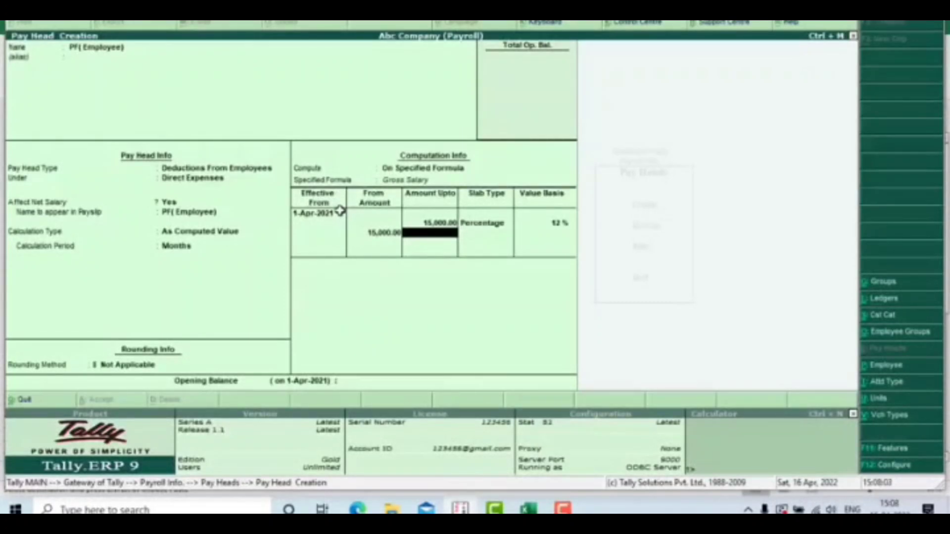
Define the second PF( Employee) slab, from 15,000 with no upper limit, as a fixed Value of 1800.
{"action": "key", "text": "Return"}
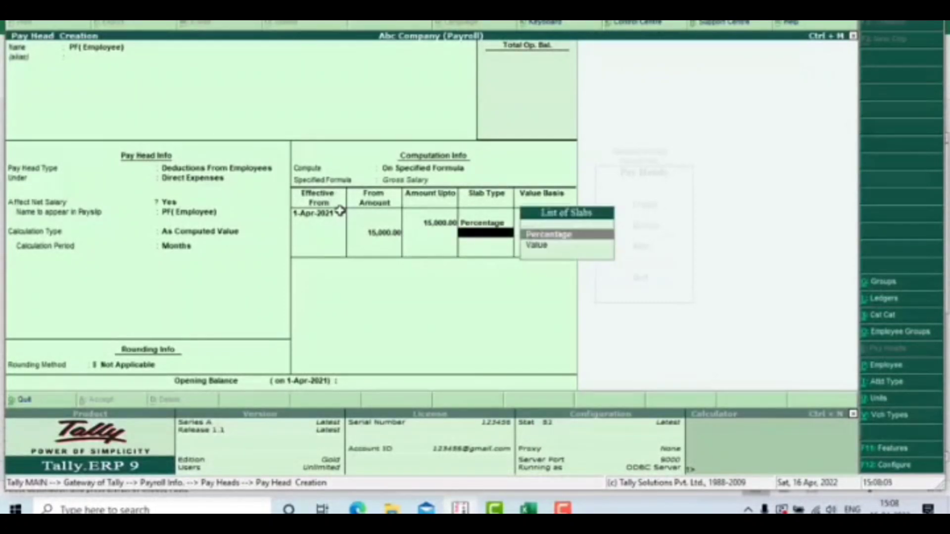
{"action": "key", "text": "Down"}
{"action": "key", "text": "Return"}
{"action": "type", "text": "1800"}
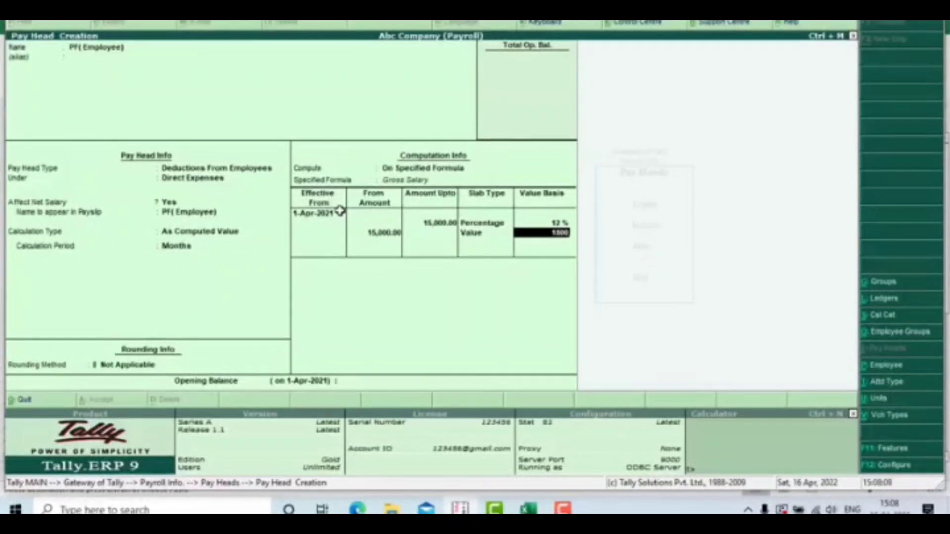
{"action": "key", "text": "Return"}
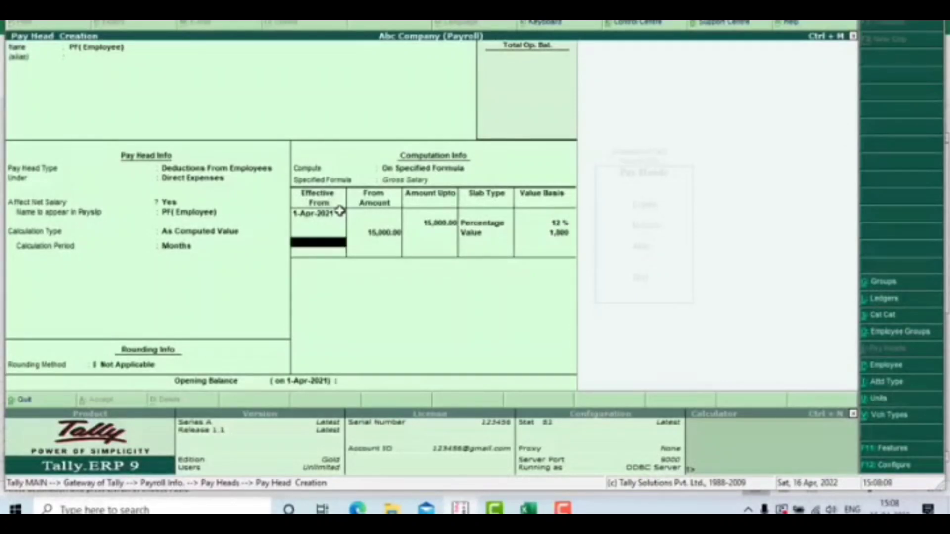
End the slab list, leave the opening balance empty and save the PF( Employee) pay head.
{"action": "key", "text": "Return"}
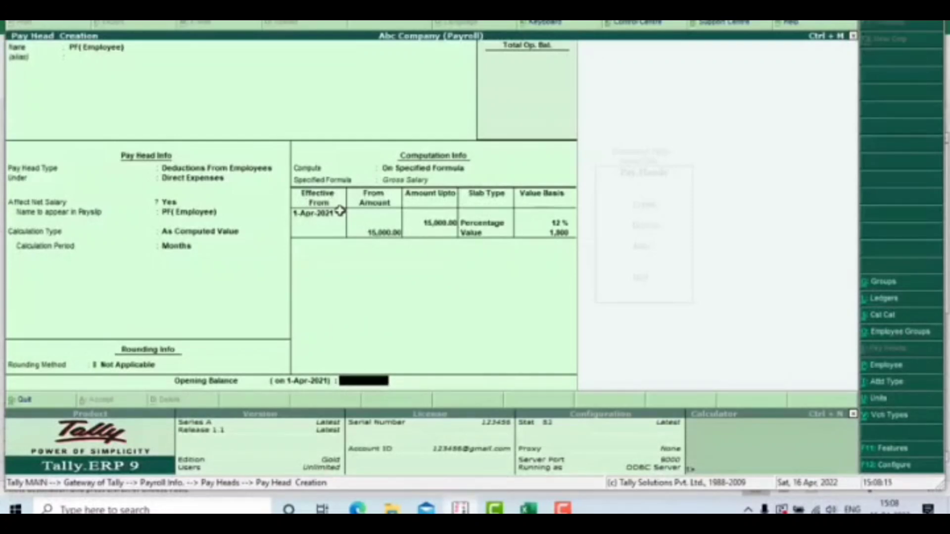
{"action": "key", "text": "Return"}
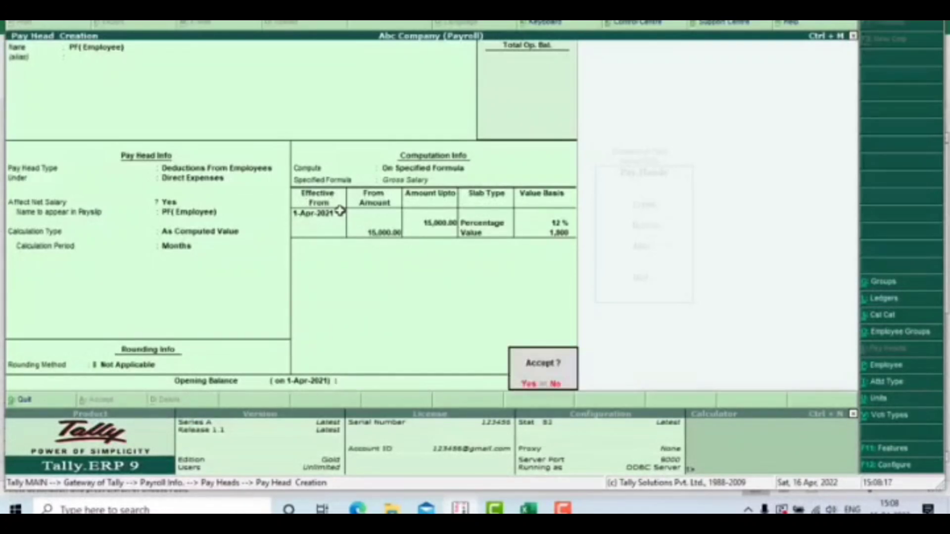
{"action": "key", "text": "Return"}
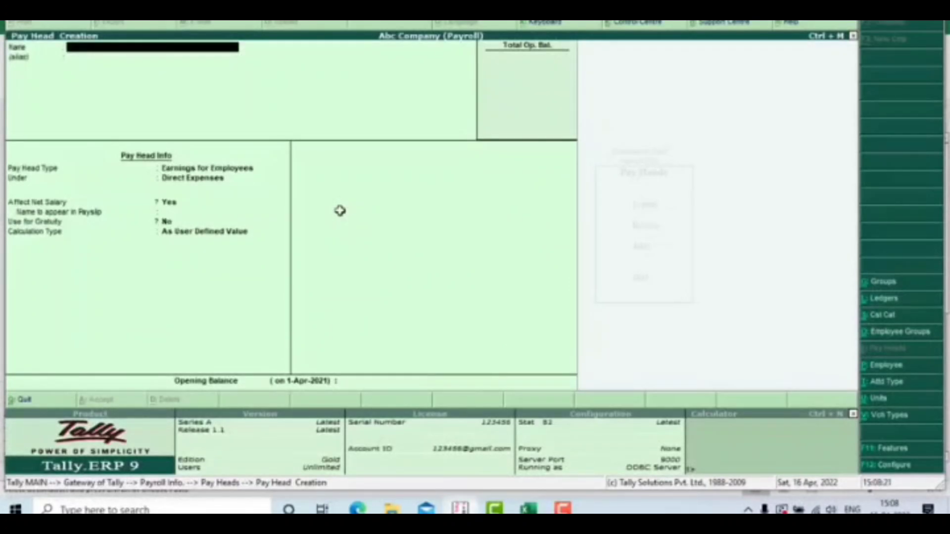
Consult the Deductions columns in the Excel sheet, and name the next Tally pay head EPF ( Employer ) without an alias.
{"action": "key", "text": "alt+Tab"}
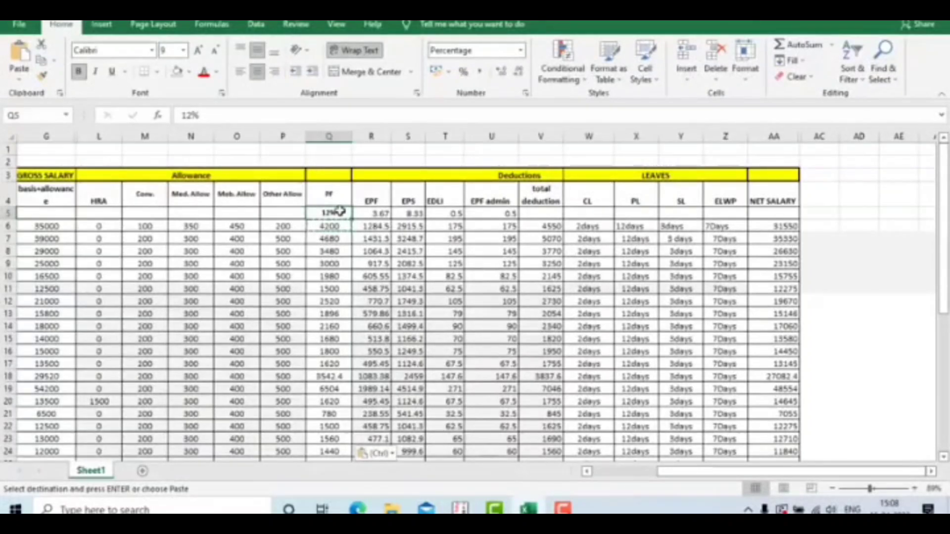
{"action": "key", "text": "alt+Tab"}
{"action": "type", "text": "EPF"}
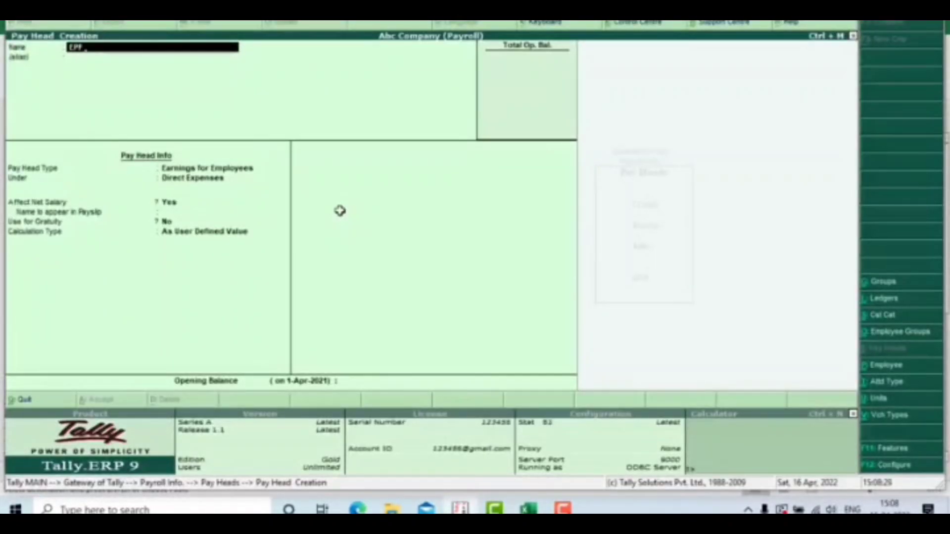
{"action": "type", "text": " (EM"}
{"action": "key", "text": "BackSpace"}
{"action": "type", "text": "mployer "}
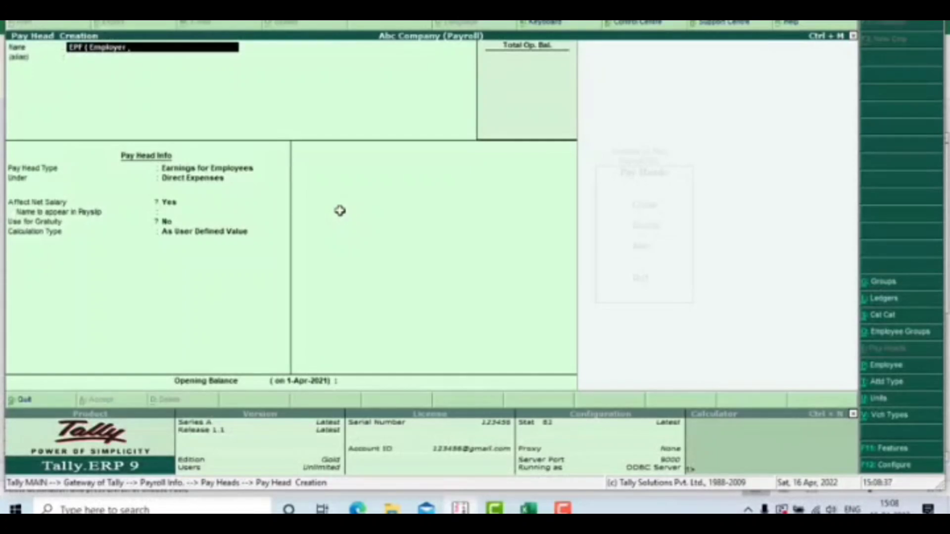
{"action": "type", "text": ")"}
{"action": "key", "text": "Return"}
{"action": "key", "text": "Return"}
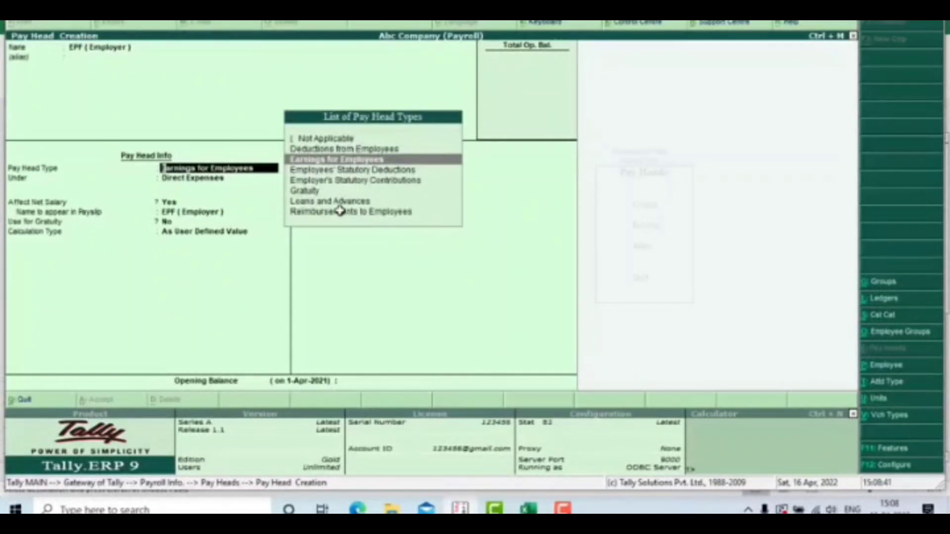
Classify EPF ( Employer ) as Employer's Statutory Contributions and place it under Direct Expenses.
{"action": "key", "text": "Down"}
{"action": "key", "text": "Down"}
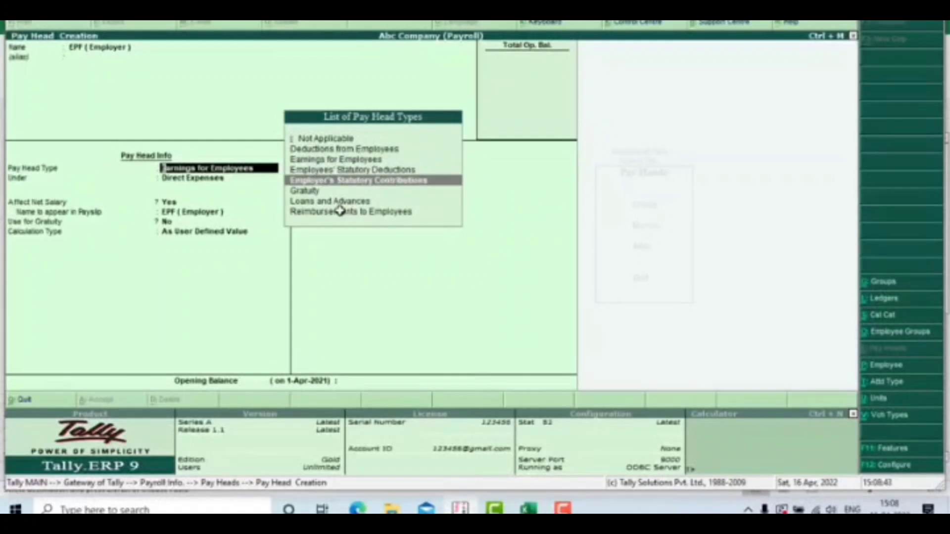
{"action": "key", "text": "Return"}
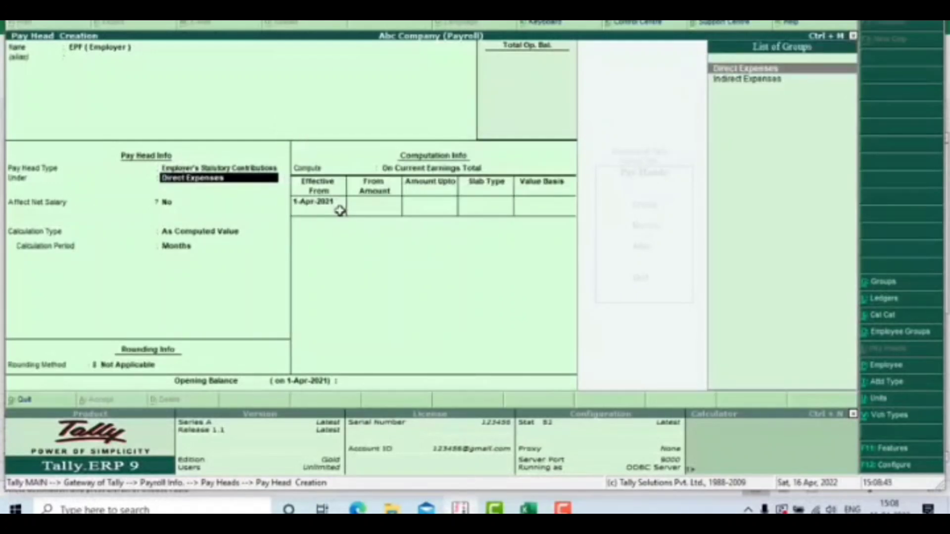
{"action": "key", "text": "Return"}
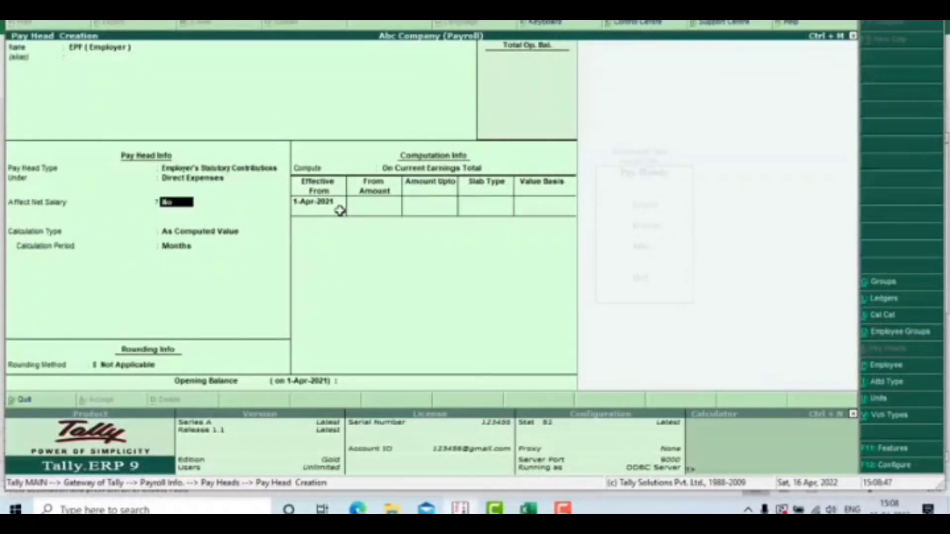
Set EPF ( Employer ) to affect net salary and keep its own name for the payslip.
{"action": "type", "text": "ye"}
{"action": "key", "text": "BackSpace"}
{"action": "key", "text": "BackSpace"}
{"action": "type", "text": "yes"}
{"action": "key", "text": "Return"}
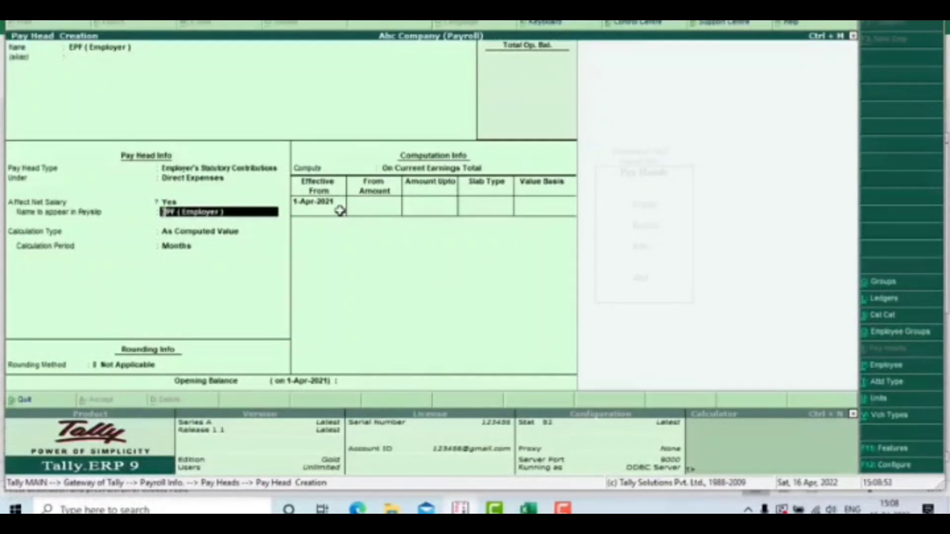
{"action": "key", "text": "Return"}
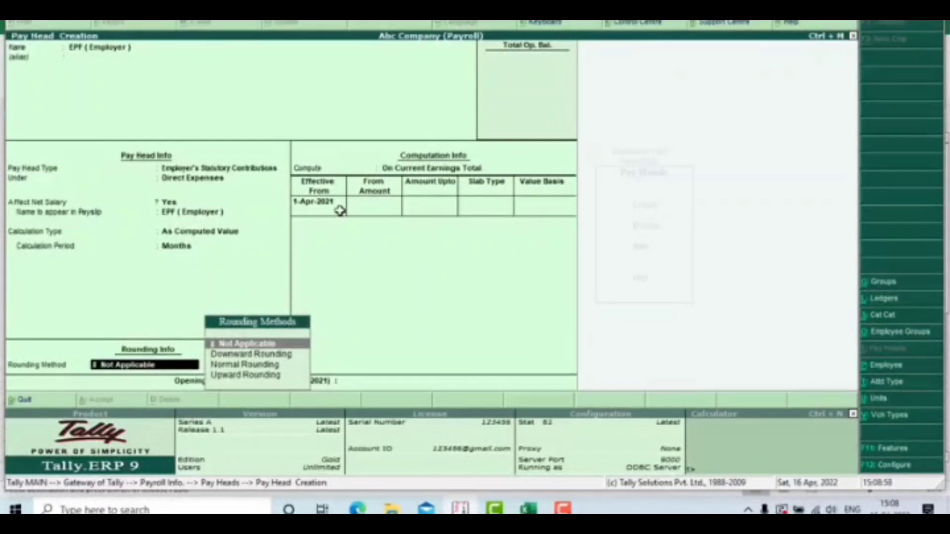
Leave EPF ( Employer ) rounding as Not Applicable and compute it On Specified Formula based on Gross Salary.
{"action": "key", "text": "Return"}
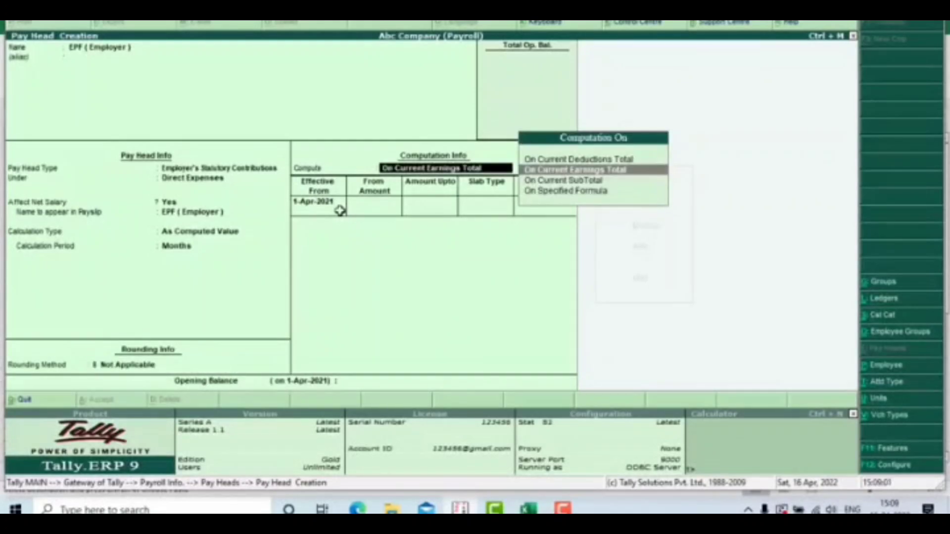
{"action": "key", "text": "Down"}
{"action": "key", "text": "Down"}
{"action": "key", "text": "Return"}
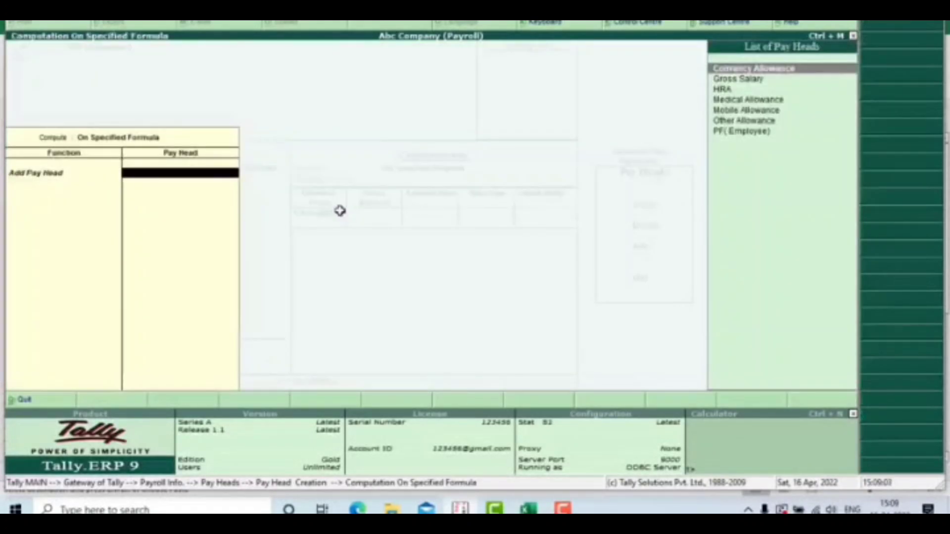
{"action": "key", "text": "Return"}
{"action": "key", "text": "BackSpace"}
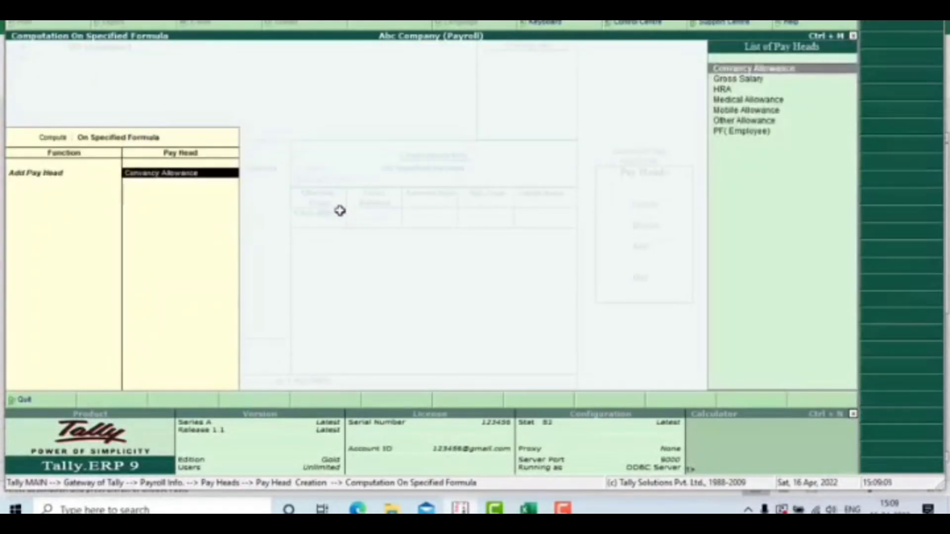
{"action": "type", "text": "gro"}
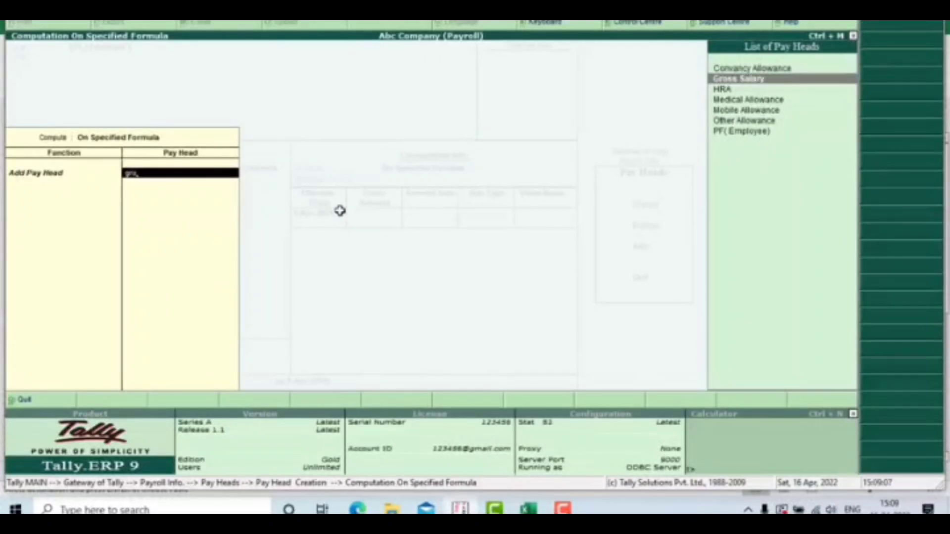
{"action": "key", "text": "Return"}
{"action": "key", "text": "Return"}
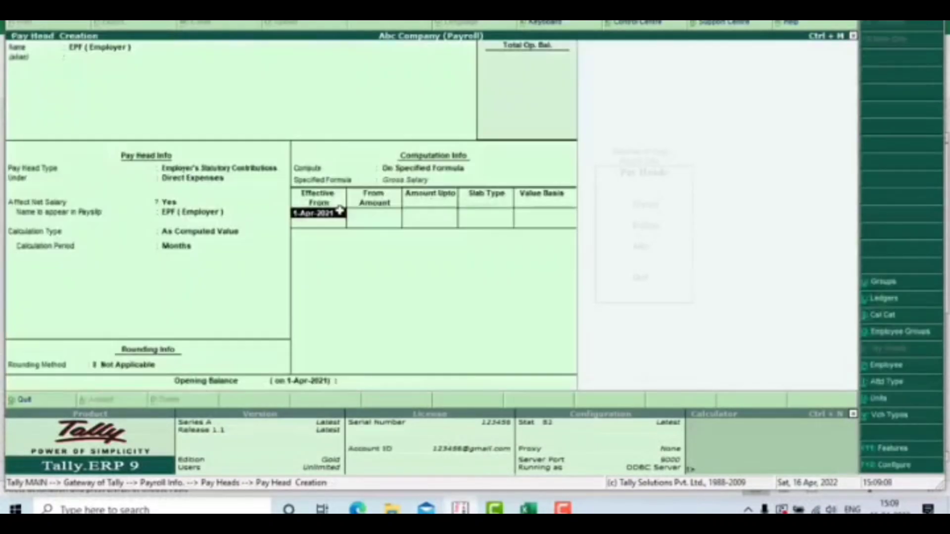
Give EPF ( Employer ) a Percentage slab effective from 1-Apr-2021 without any amount limit.
{"action": "key", "text": "Return"}
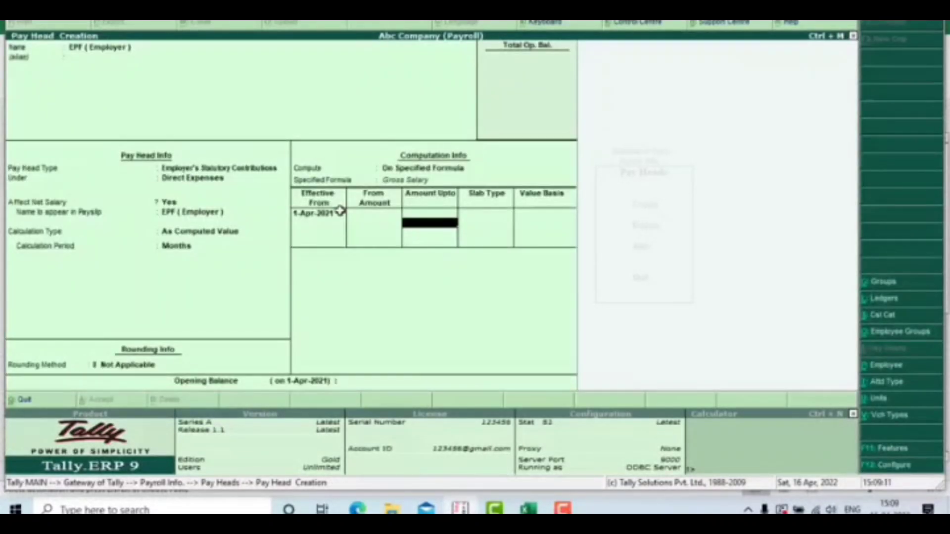
{"action": "key", "text": "Return"}
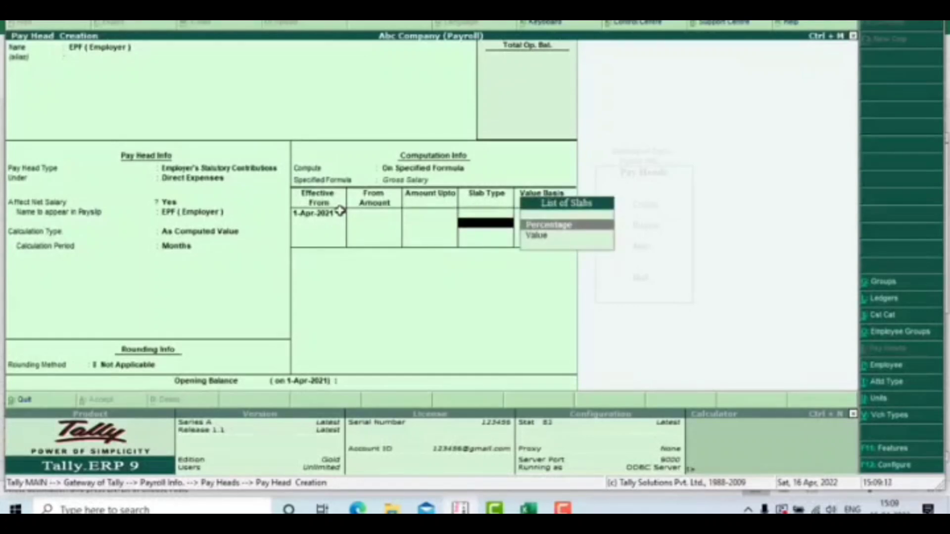
{"action": "key", "text": "Return"}
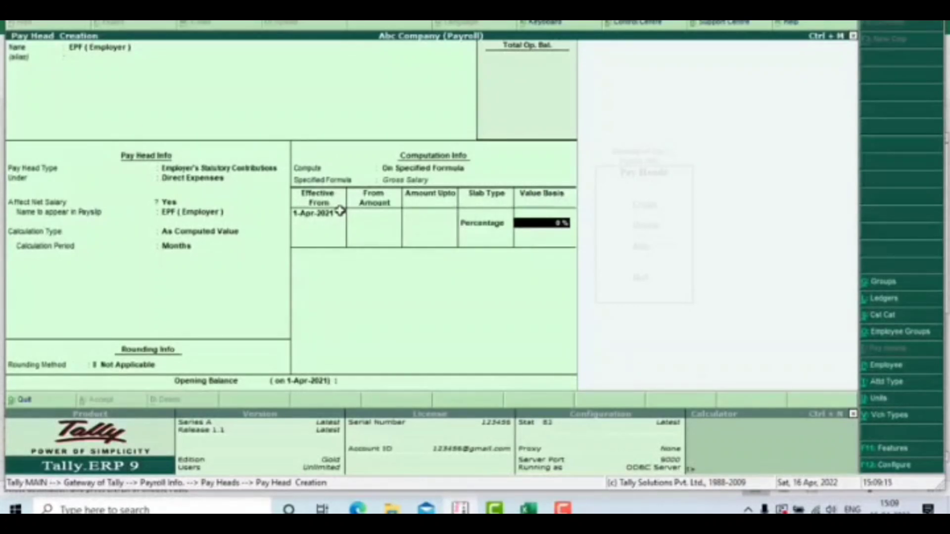
Consult the employer EPF rate in the Excel sheet, colour that cell's text red, and return to Tally.
{"action": "key", "text": "alt+Tab"}
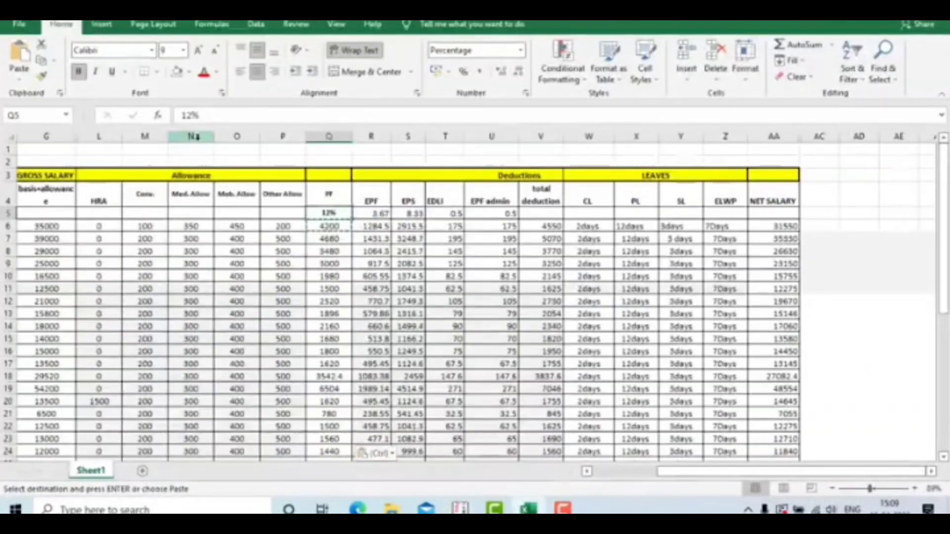
{"action": "left_click", "coordinate": [374, 213]}
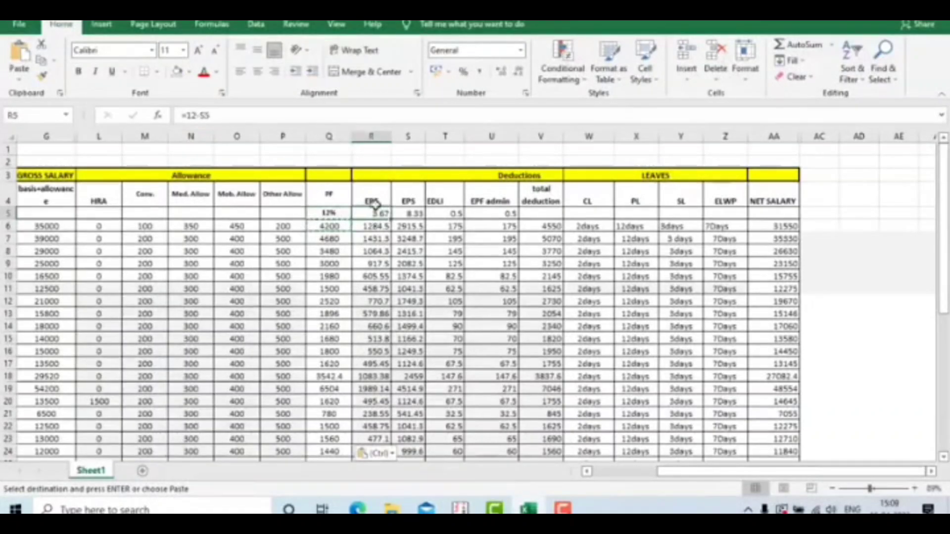
{"action": "left_click", "coordinate": [203, 74]}
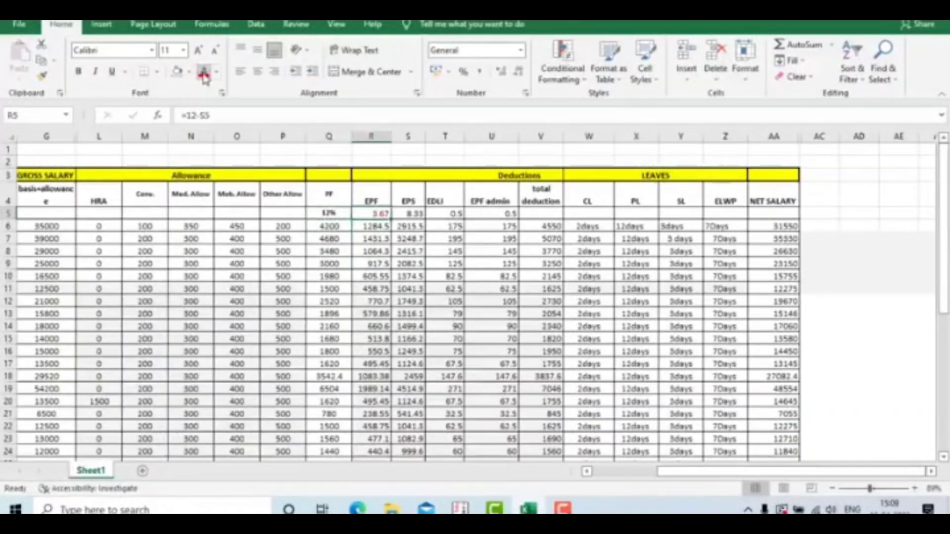
{"action": "key", "text": "alt+Tab"}
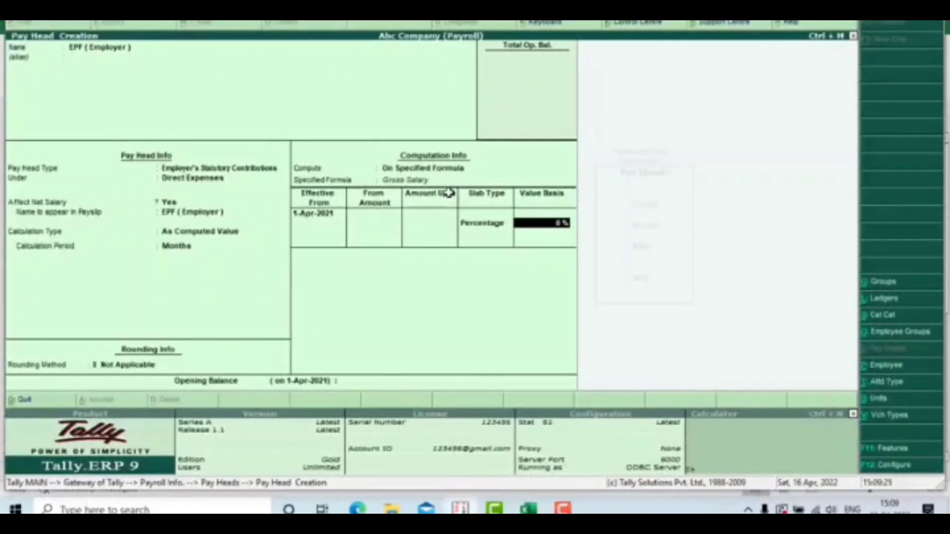
Set the slab's value basis to 3.67% and save the EPF ( Employer ) pay head.
{"action": "type", "text": "3.67"}
{"action": "key", "text": "Return"}
{"action": "key", "text": "Return"}
{"action": "key", "text": "Return"}
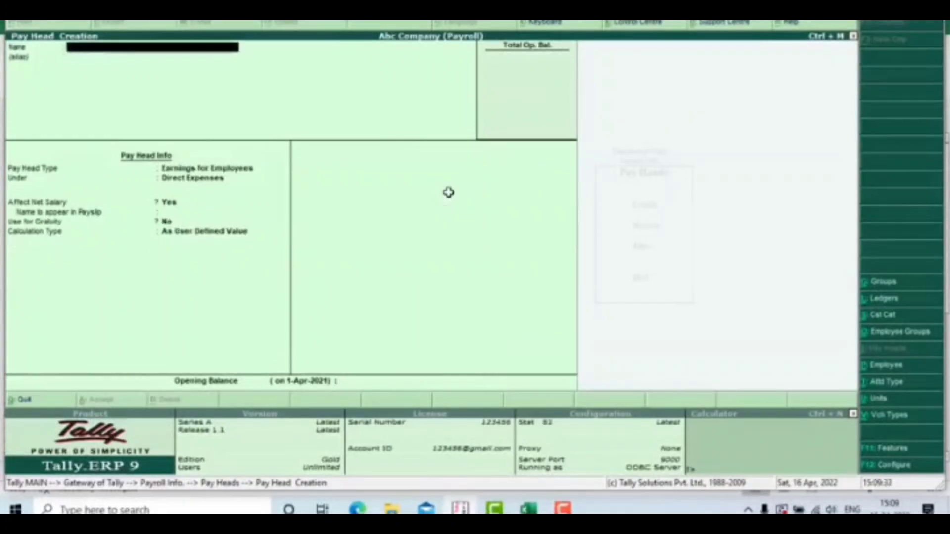
Consult the Deductions columns in Excel, and name the next Tally pay head EPS without an alias.
{"action": "key", "text": "alt+Tab"}
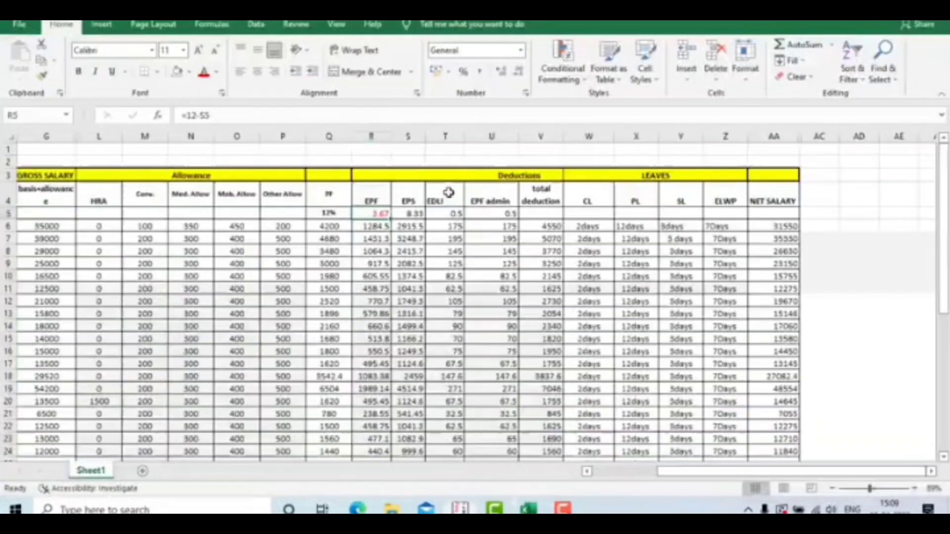
{"action": "key", "text": "alt+Tab"}
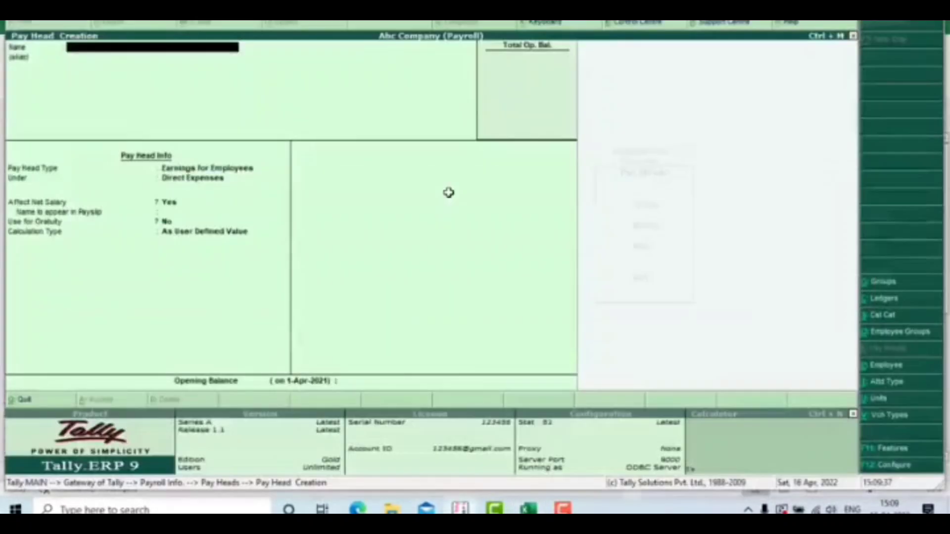
{"action": "type", "text": "EPS"}
{"action": "key", "text": "Return"}
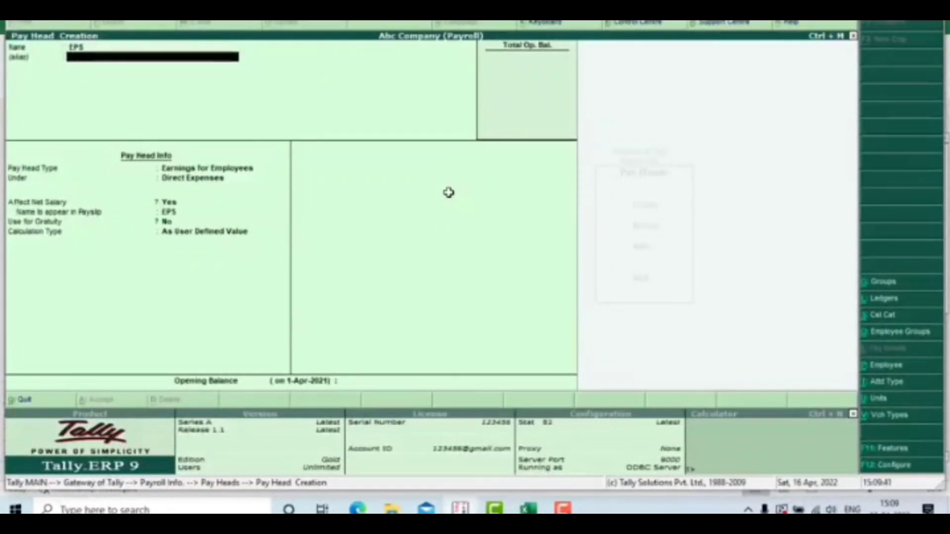
{"action": "key", "text": "Return"}
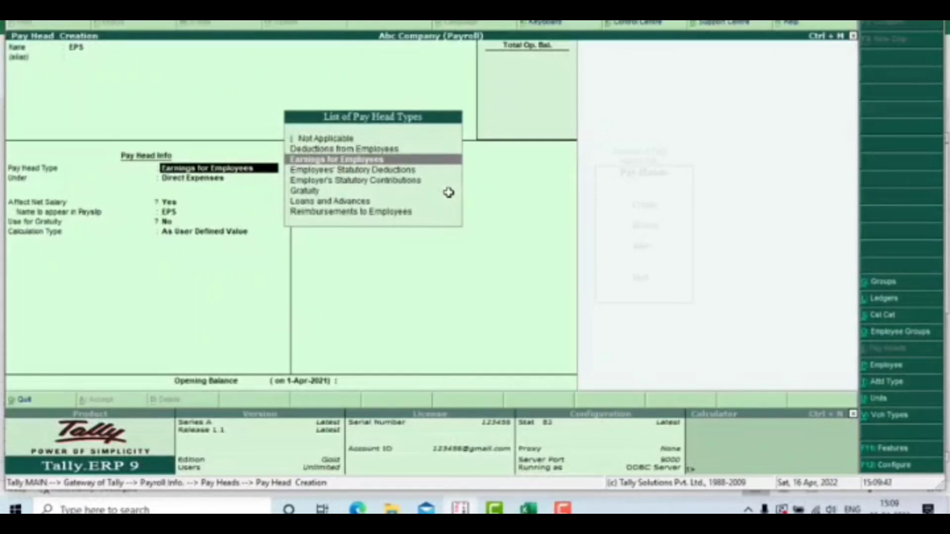
Classify EPS as Employer's Statutory Contributions and place it under Direct Expenses.
{"action": "key", "text": "Down"}
{"action": "key", "text": "Down"}
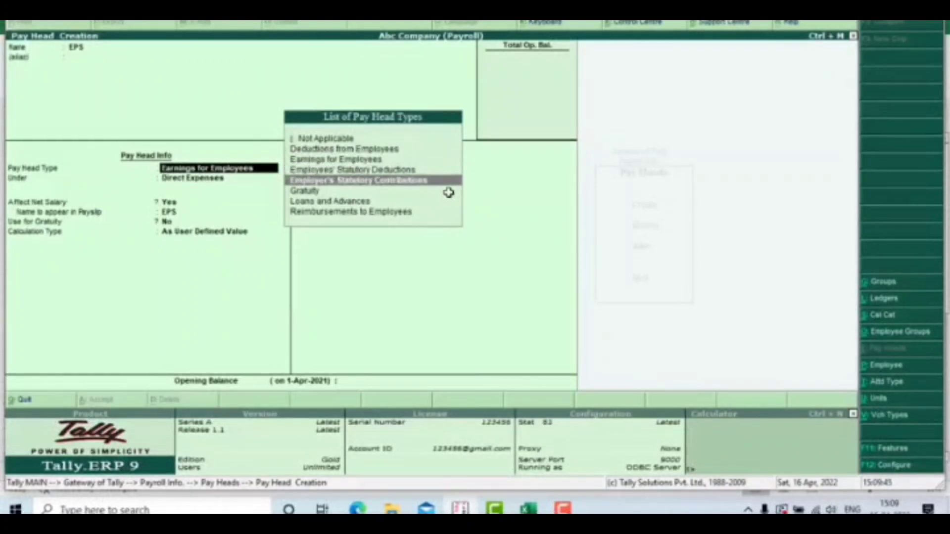
{"action": "key", "text": "Return"}
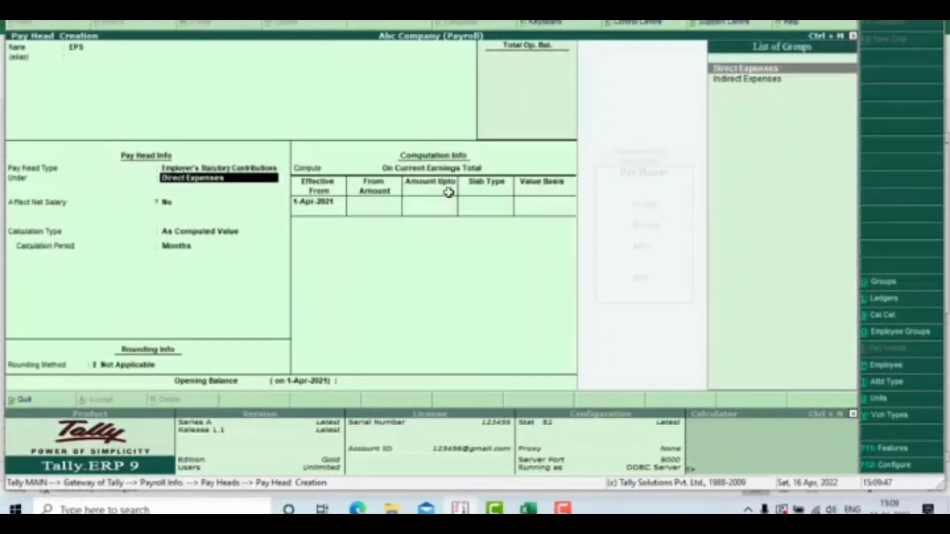
{"action": "key", "text": "Return"}
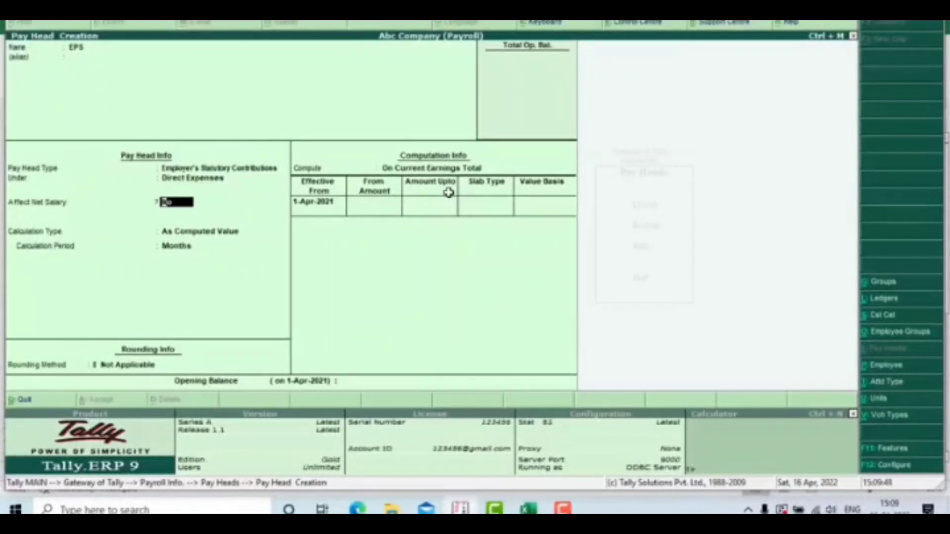
Set EPS to affect net salary, keeping its own payslip name and the Not Applicable rounding method.
{"action": "type", "text": "yes"}
{"action": "key", "text": "Return"}
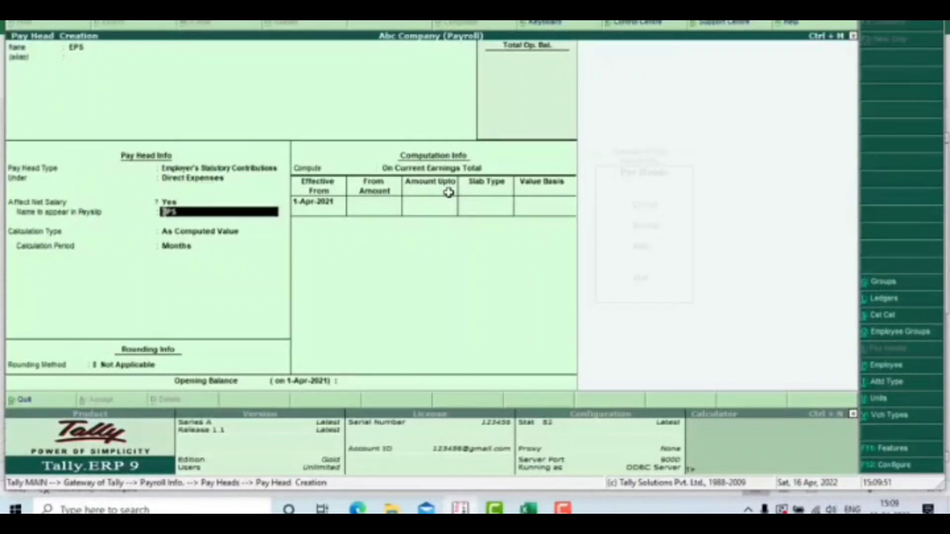
{"action": "key", "text": "Return"}
{"action": "key", "text": "Return"}
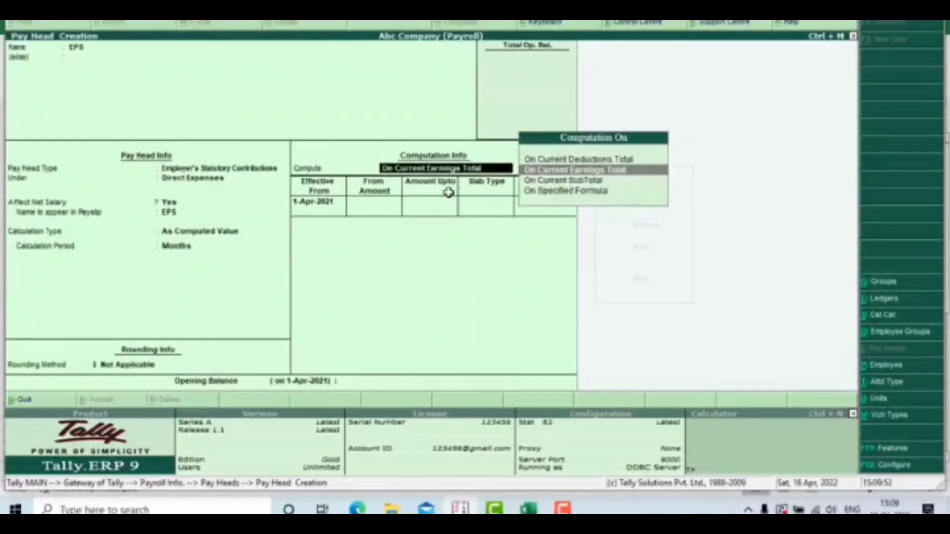
Compute EPS On Specified Formula based on the Gross Salary pay head.
{"action": "key", "text": "Down"}
{"action": "key", "text": "Down"}
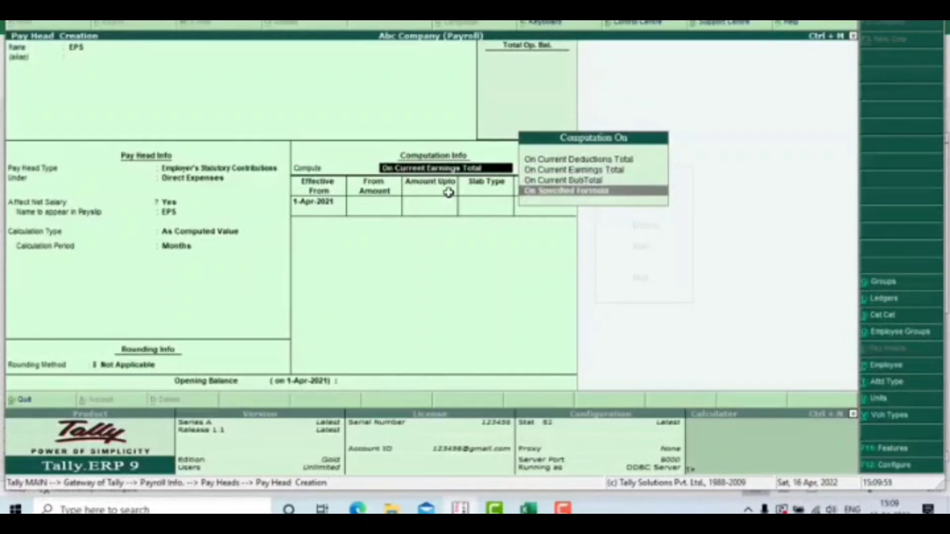
{"action": "key", "text": "Return"}
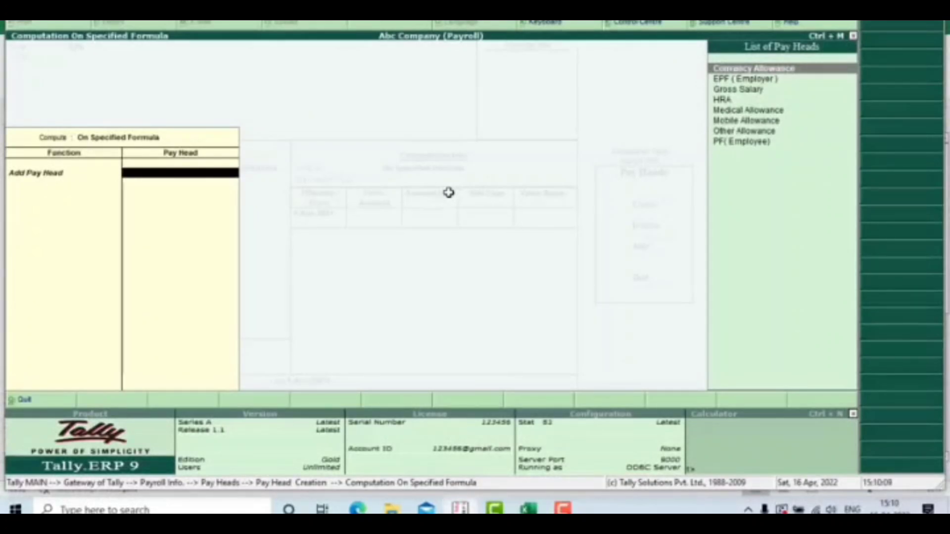
{"action": "type", "text": "o"}
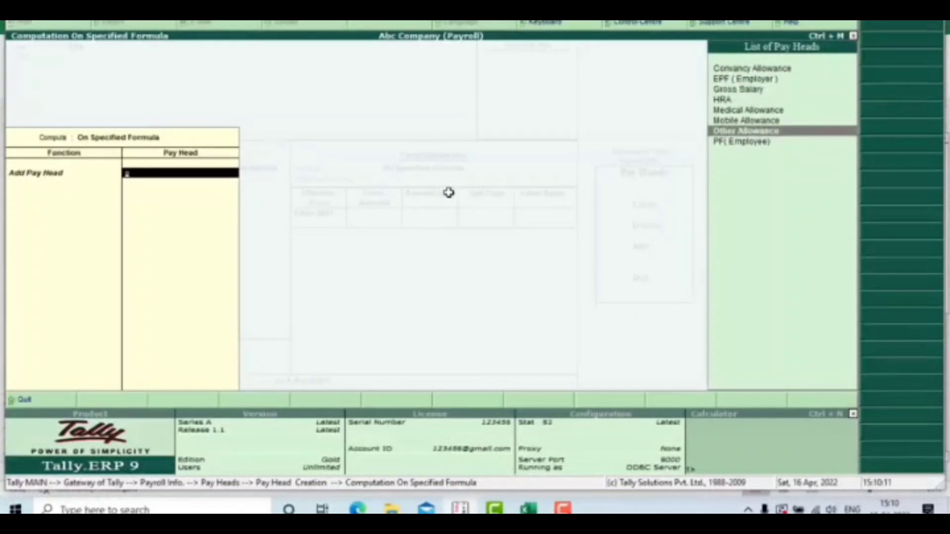
{"action": "key", "text": "Up"}
{"action": "key", "text": "Up"}
{"action": "key", "text": "Up"}
{"action": "key", "text": "Up"}
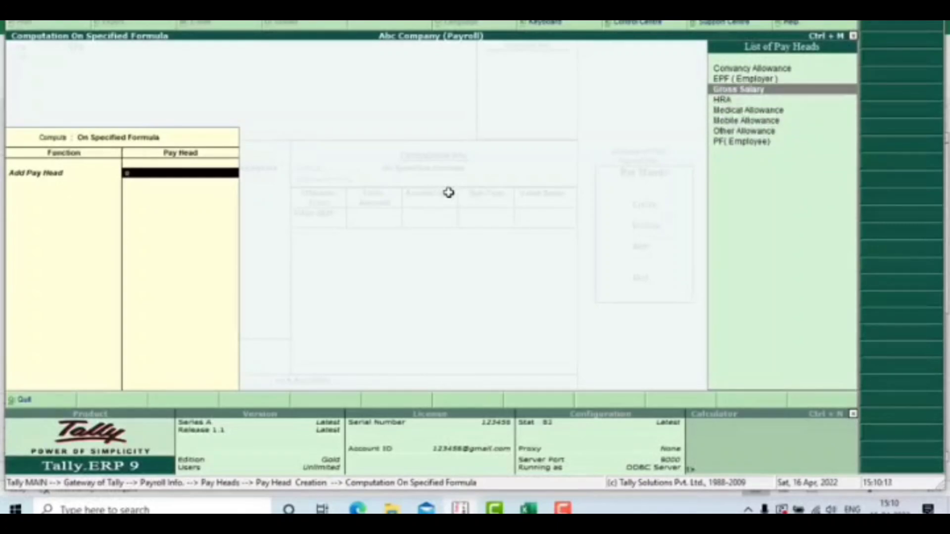
{"action": "key", "text": "Return"}
{"action": "key", "text": "Return"}
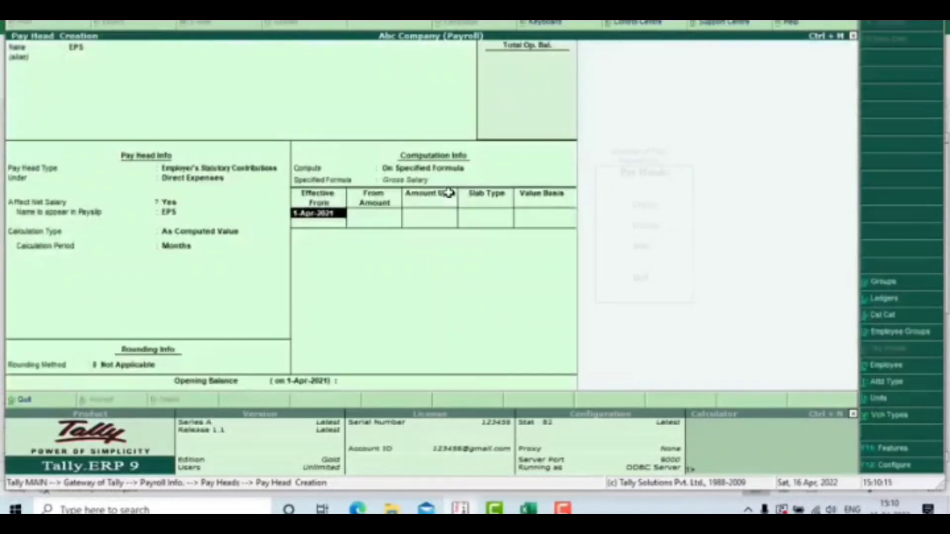
Give EPS an 8.33% Percentage slab effective from 1-Apr-2021 without amount limits, and save the pay head.
{"action": "key", "text": "Return"}
{"action": "key", "text": "Return"}
{"action": "key", "text": "Return"}
{"action": "key", "text": "Return"}
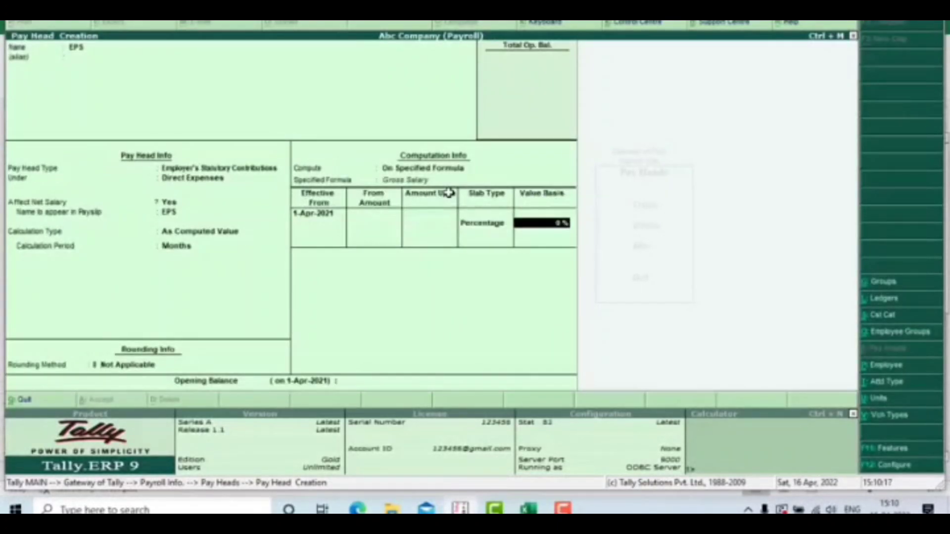
{"action": "type", "text": "8.33%"}
{"action": "key", "text": "Return"}
{"action": "key", "text": "Return"}
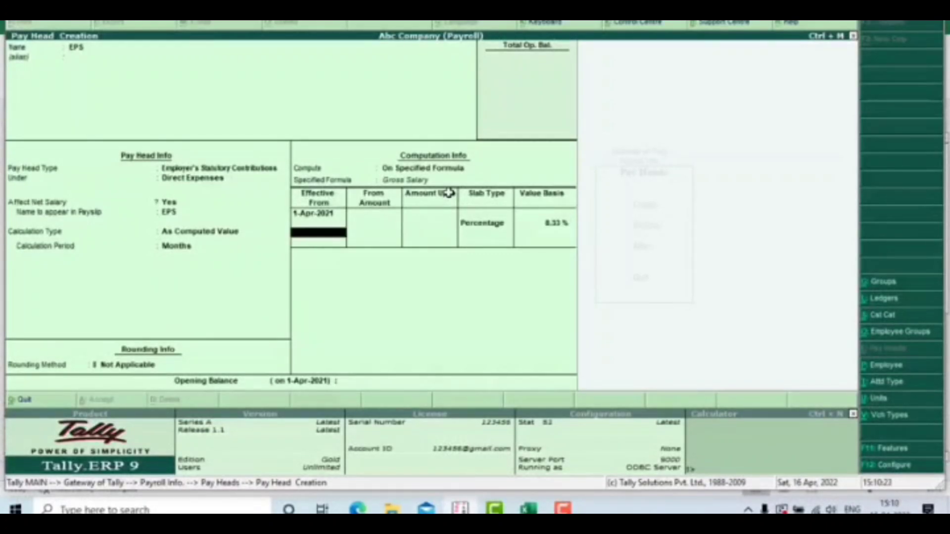
{"action": "key", "text": "Return"}
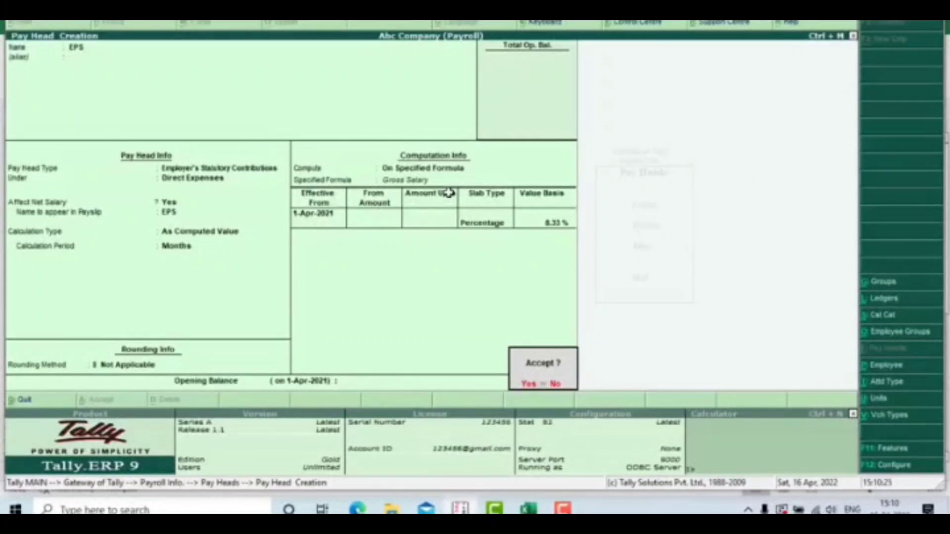
{"action": "key", "text": "Return"}
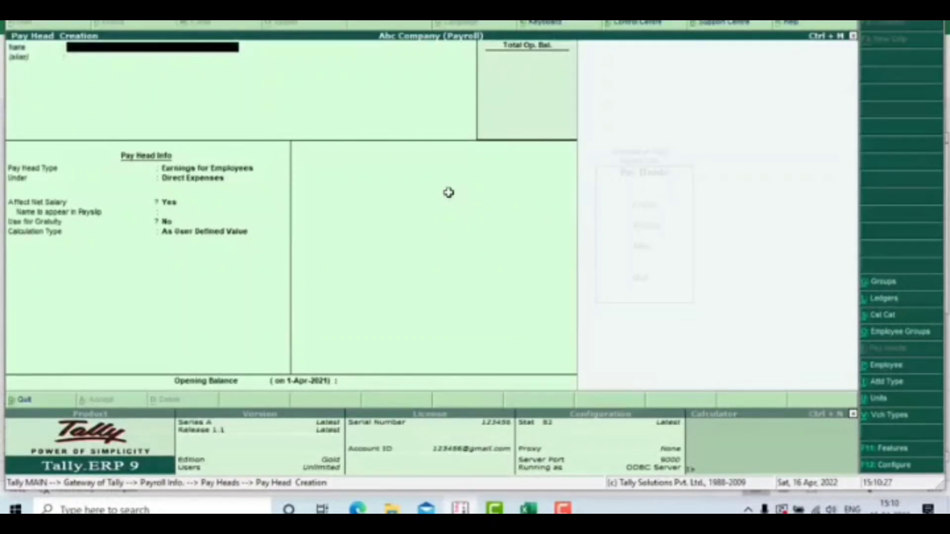
Consult the EDLI column in the Excel sheet, and name the next Tally pay head EDLI without an alias.
{"action": "key", "text": "alt+Tab"}
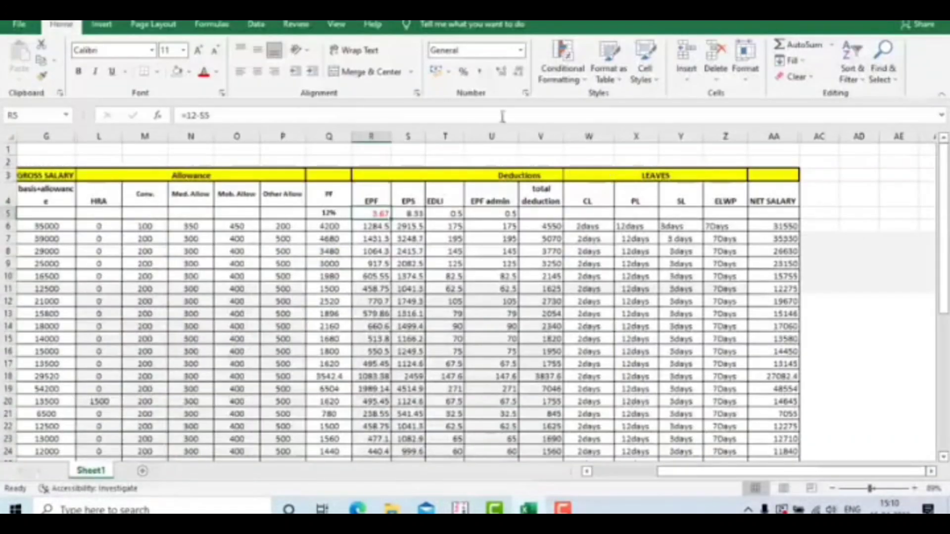
{"action": "left_click", "coordinate": [444, 201]}
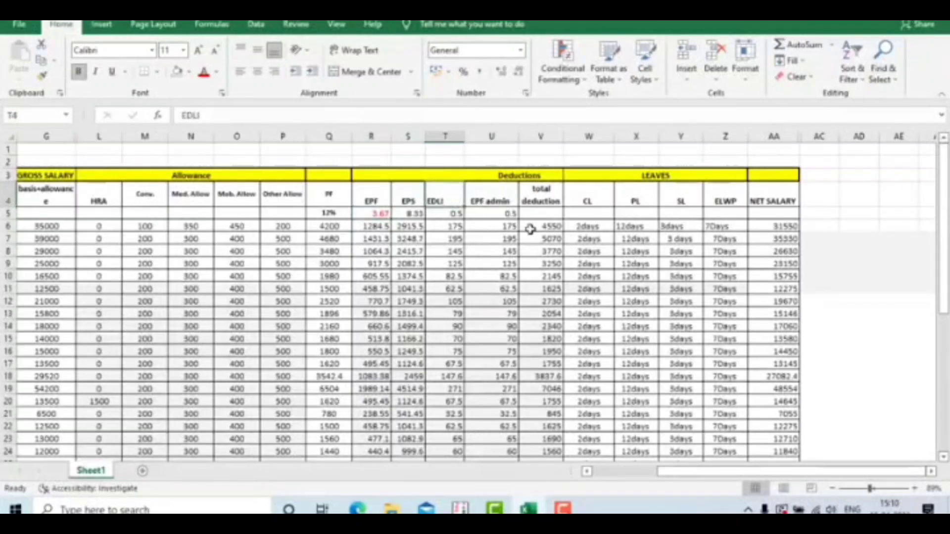
{"action": "key", "text": "alt+Tab"}
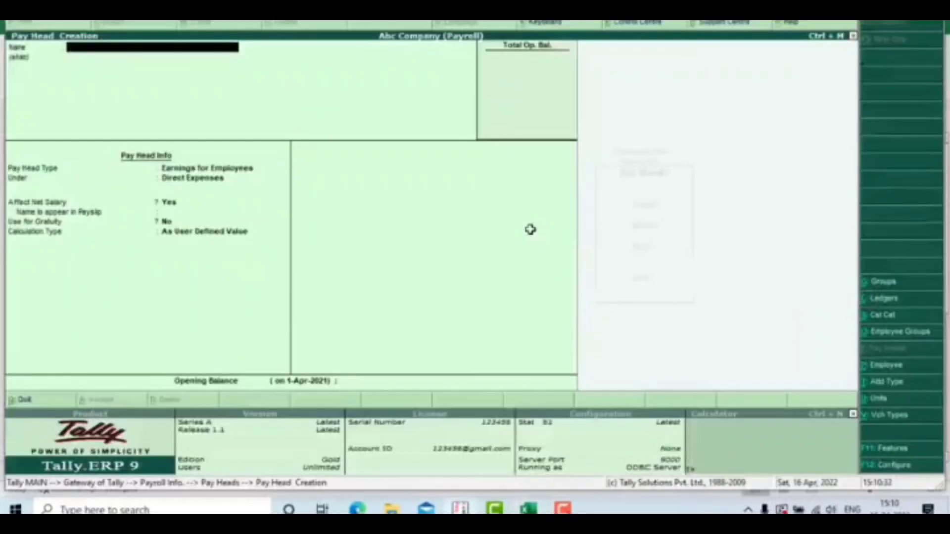
{"action": "type", "text": "EDLI"}
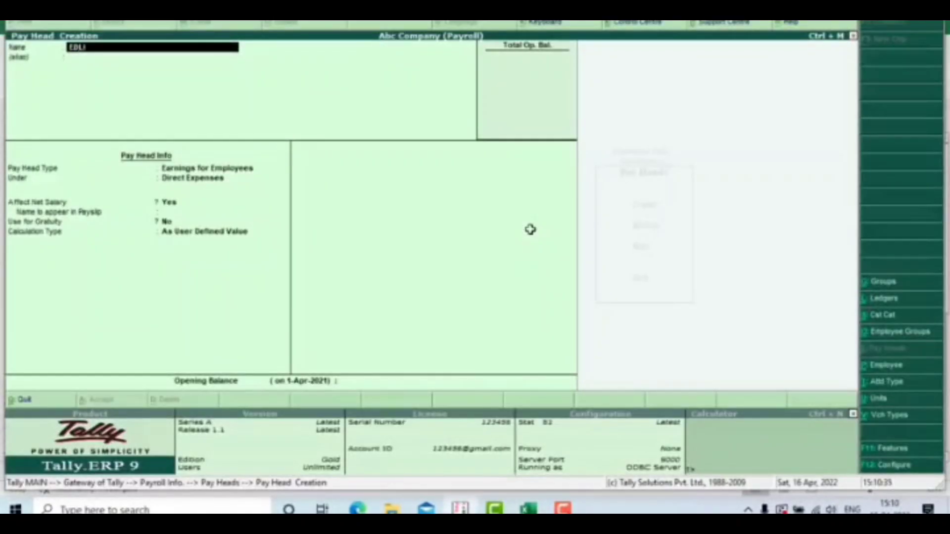
{"action": "key", "text": "Return"}
{"action": "key", "text": "Return"}
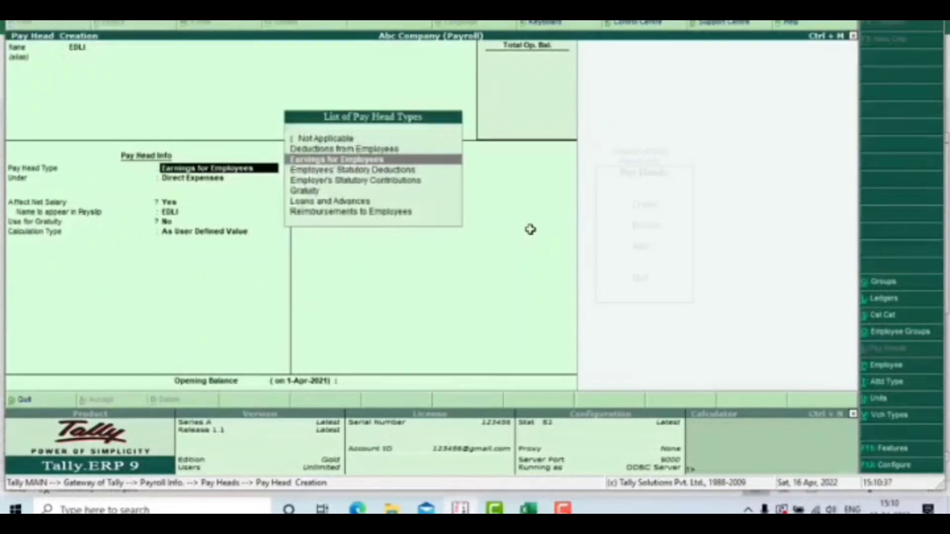
Classify EDLI as Employer's Statutory Contributions and place it under Direct Expenses.
{"action": "key", "text": "Down"}
{"action": "key", "text": "Down"}
{"action": "key", "text": "Return"}
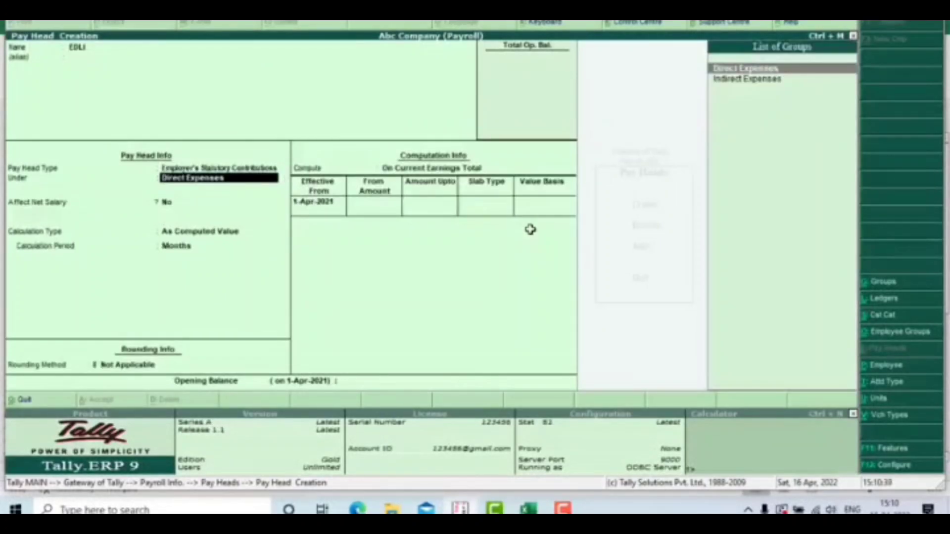
{"action": "key", "text": "Return"}
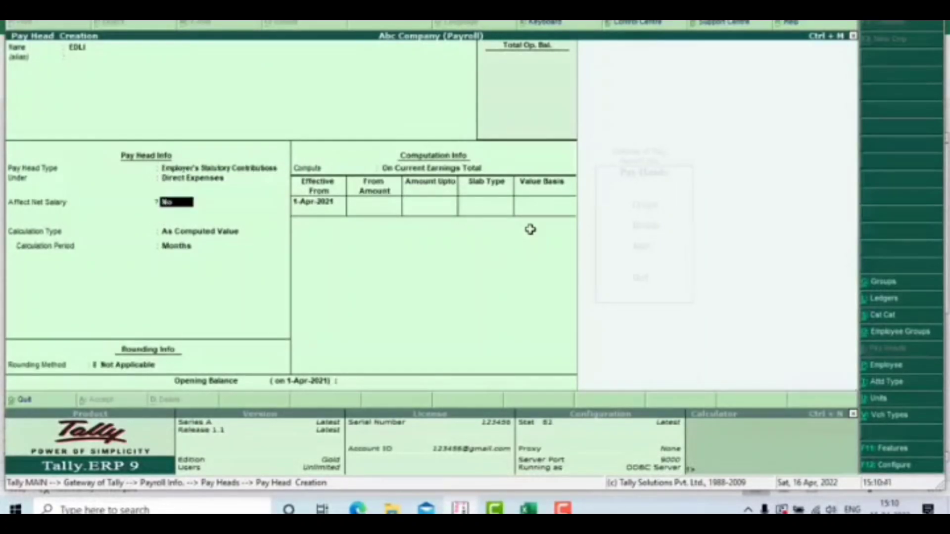
Set EDLI to affect net salary, keeping its own payslip name and the Not Applicable rounding method.
{"action": "type", "text": "yes"}
{"action": "key", "text": "Return"}
{"action": "key", "text": "Return"}
{"action": "key", "text": "Return"}
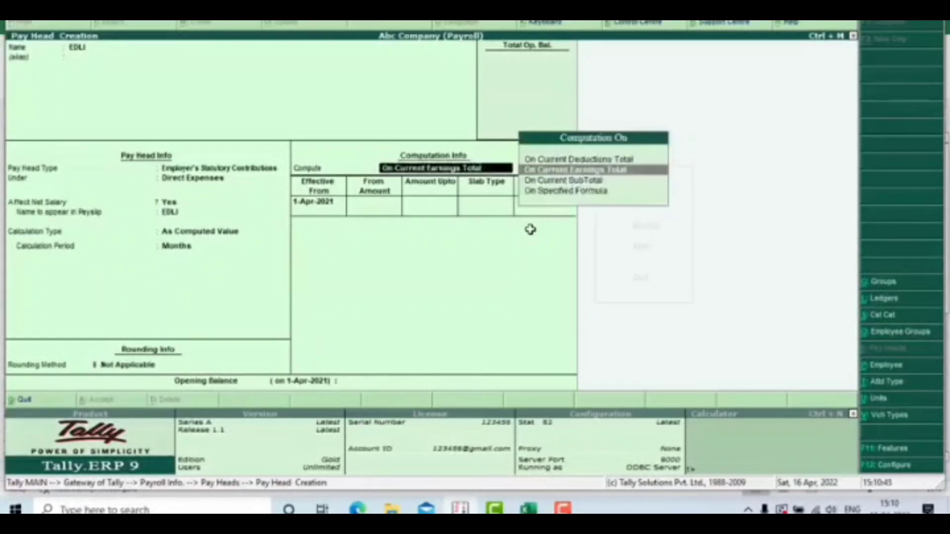
Compute EDLI on a specified formula based on the Gross Salary pay head.
{"action": "key", "text": "Return"}
{"action": "key", "text": "BackSpace"}
{"action": "key", "text": "Up"}
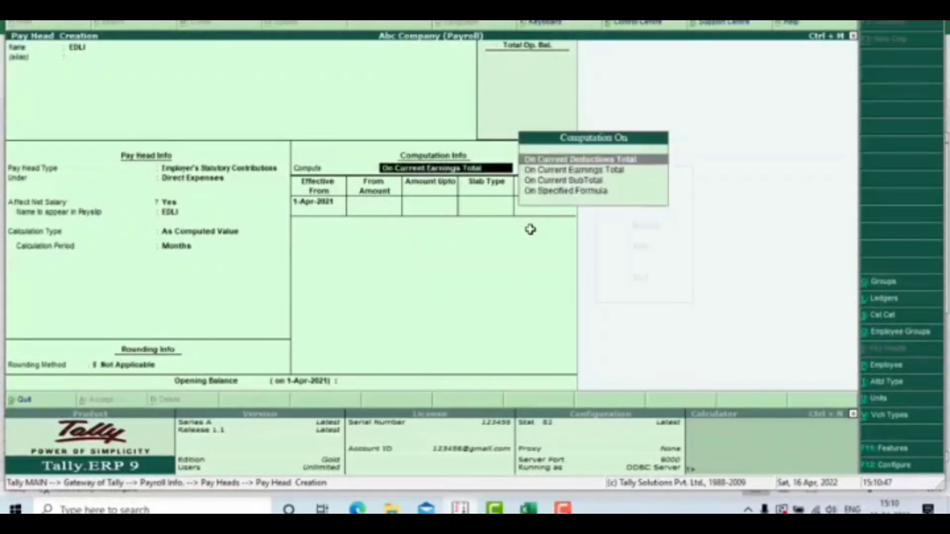
{"action": "key", "text": "Down"}
{"action": "key", "text": "Down"}
{"action": "key", "text": "Down"}
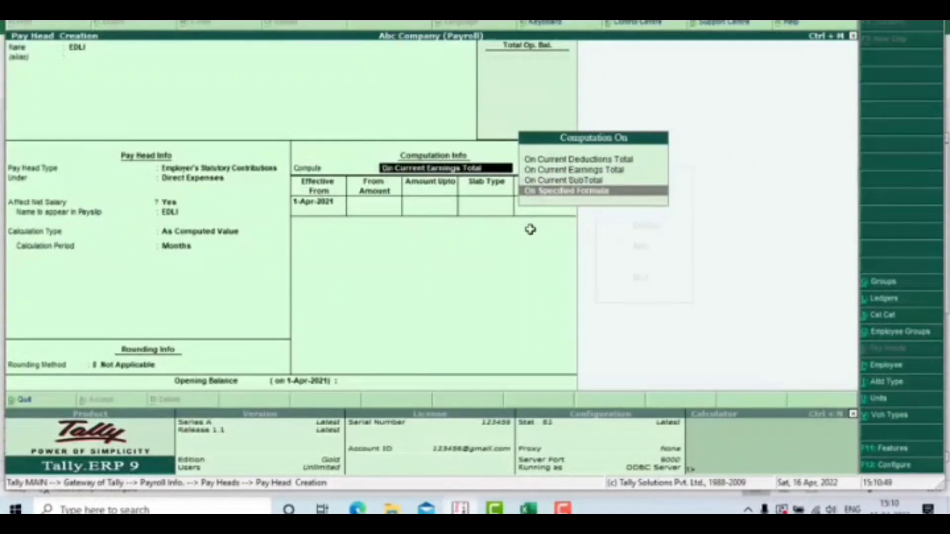
{"action": "key", "text": "Return"}
{"action": "key", "text": "Return"}
Give EDLI a 0.5% Percentage slab effective from 1-Apr-2021 without amount limits, and save the pay head.
{"action": "type", "text": "."}
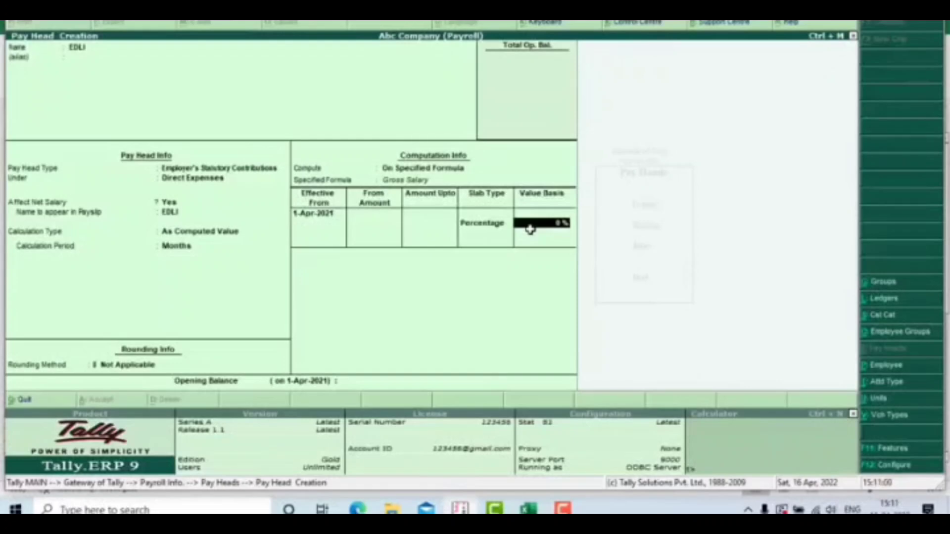
{"action": "type", "text": "0.5"}
{"action": "key", "text": "Return"}
{"action": "key", "text": "Return"}
{"action": "key", "text": "Return"}
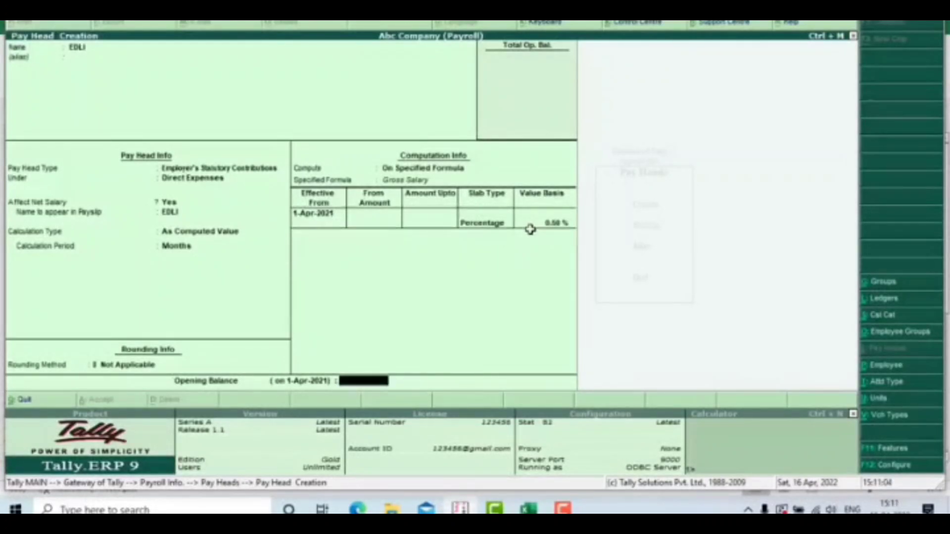
{"action": "key", "text": "Return"}
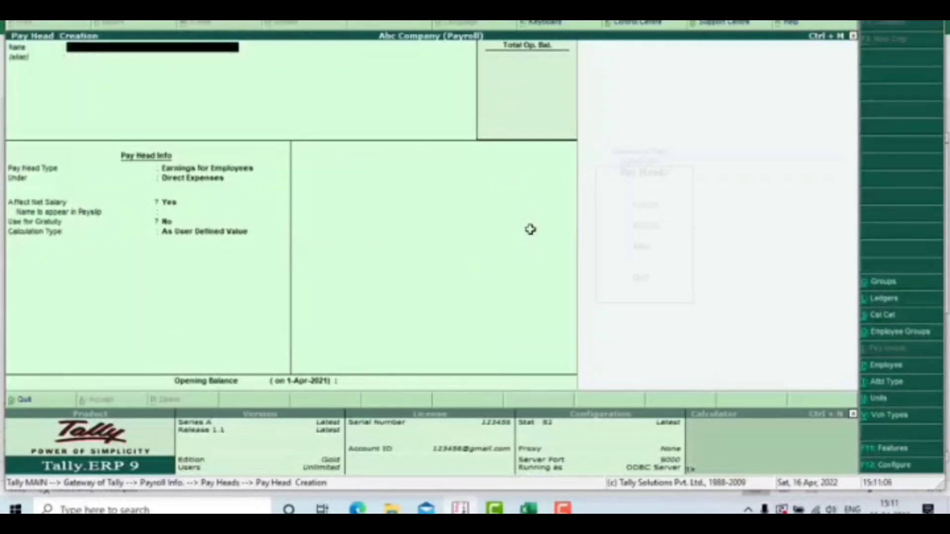
Name the next pay head Pf Admin without an alias, classified as Employer's Statutory Contributions under Direct Expenses.
{"action": "type", "text": "Pf Admin"}
{"action": "key", "text": "Return"}
{"action": "key", "text": "Return"}
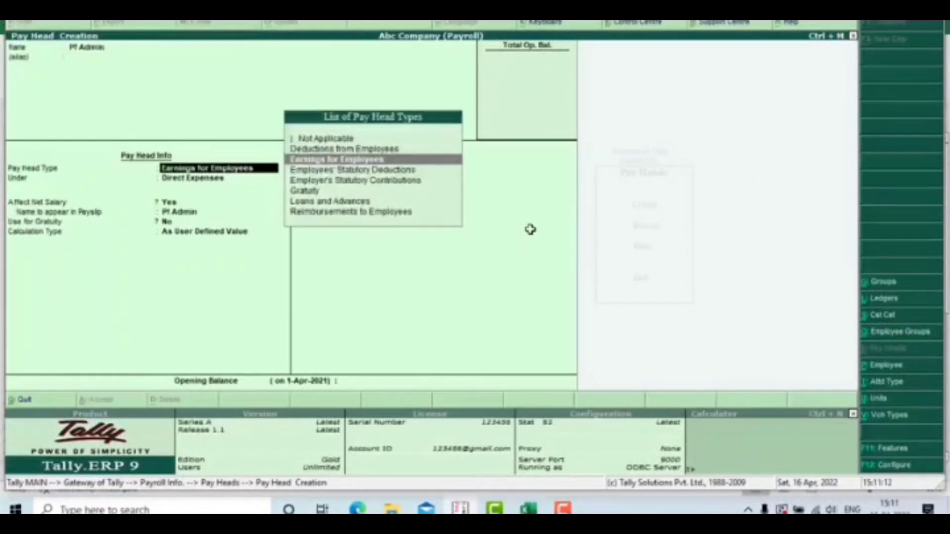
{"action": "key", "text": "Down"}
{"action": "key", "text": "Down"}
{"action": "key", "text": "Return"}
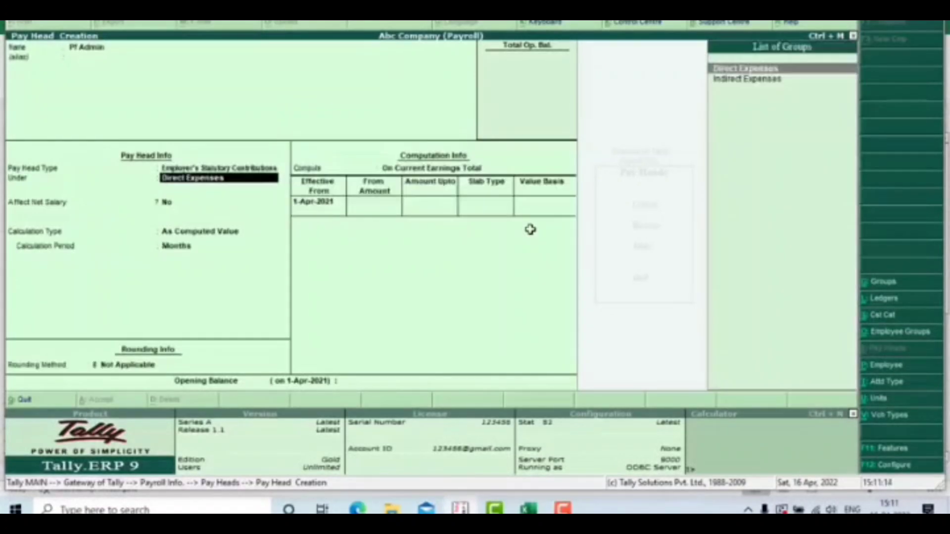
{"action": "key", "text": "Return"}
Set Pf Admin to affect net salary, keeping its own name for the payslip and the Not Applicable rounding method.
{"action": "type", "text": "yes"}
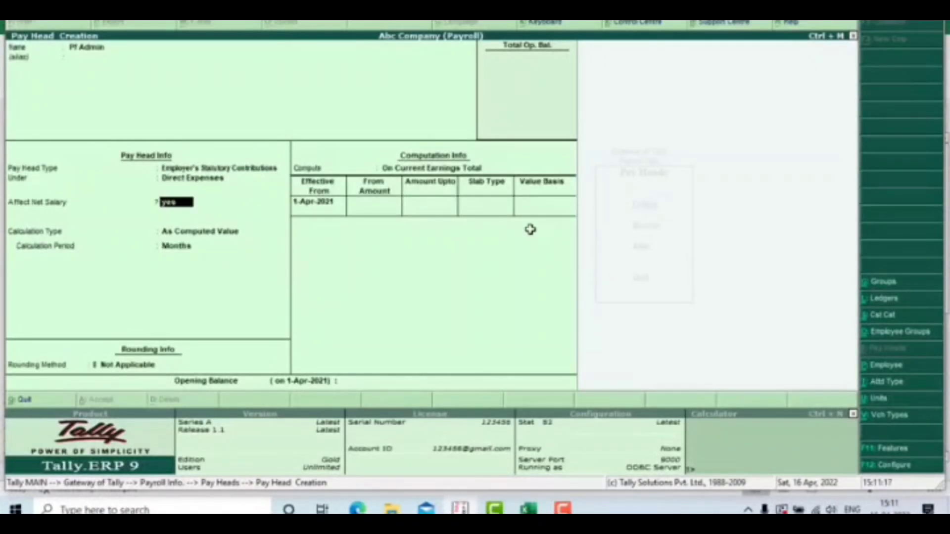
{"action": "key", "text": "Return"}
{"action": "key", "text": "Return"}
{"action": "key", "text": "Return"}
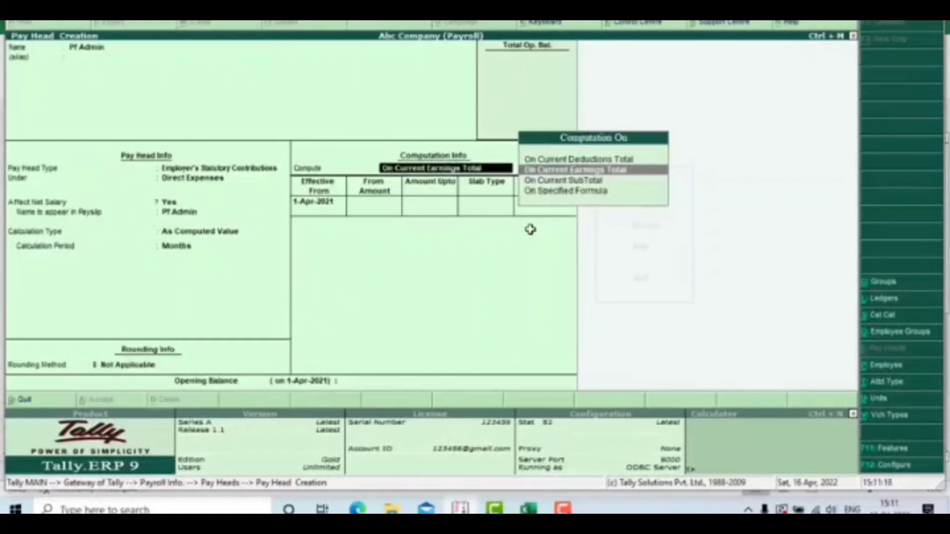
Compute Pf Admin on a specified formula that adds only the Gross Salary pay head.
{"action": "key", "text": "Down"}
{"action": "key", "text": "Down"}
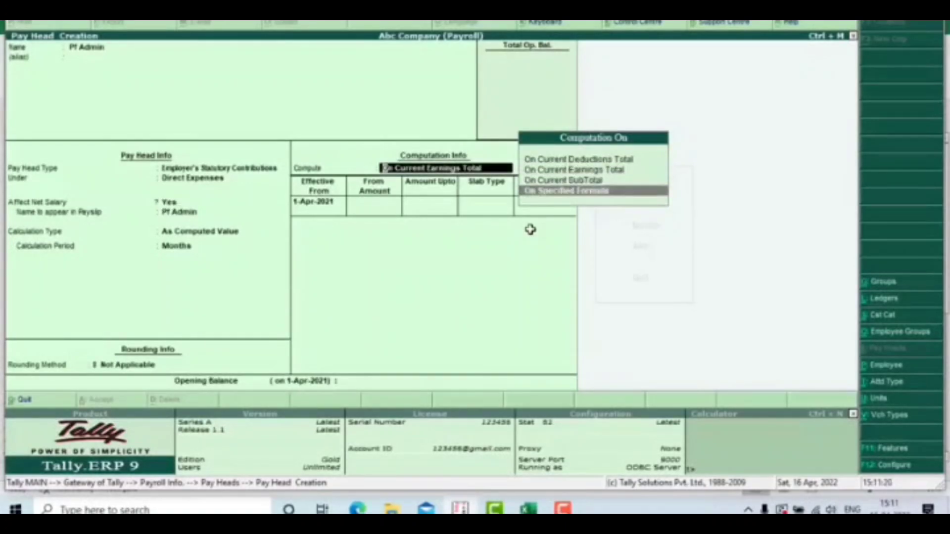
{"action": "key", "text": "Return"}
{"action": "type", "text": "gros"}
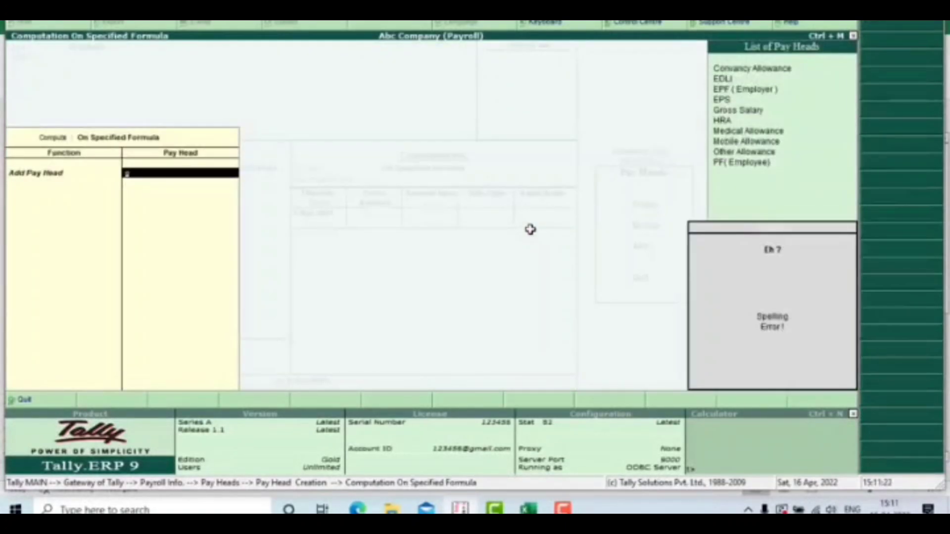
{"action": "key", "text": "Up"}
{"action": "key", "text": "Up"}
{"action": "key", "text": "Up"}
{"action": "key", "text": "Up"}
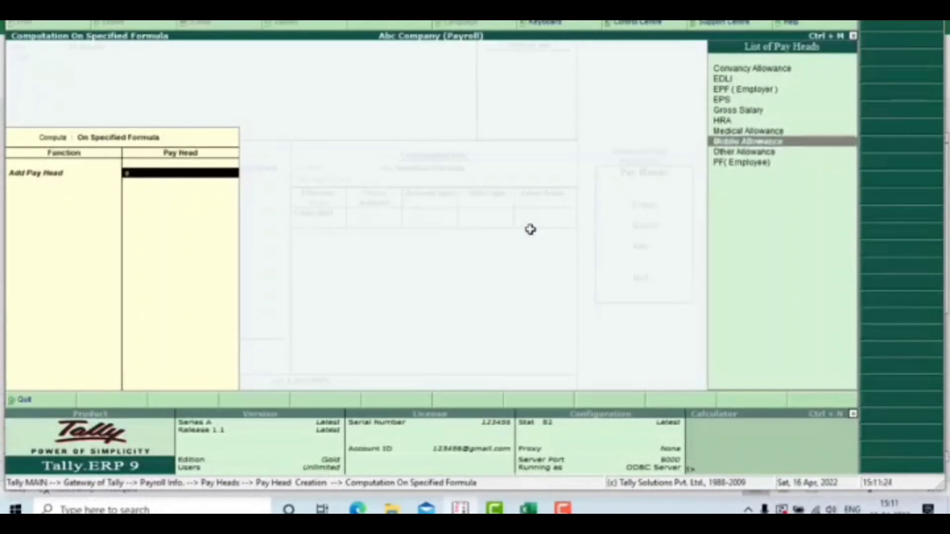
{"action": "key", "text": "Return"}
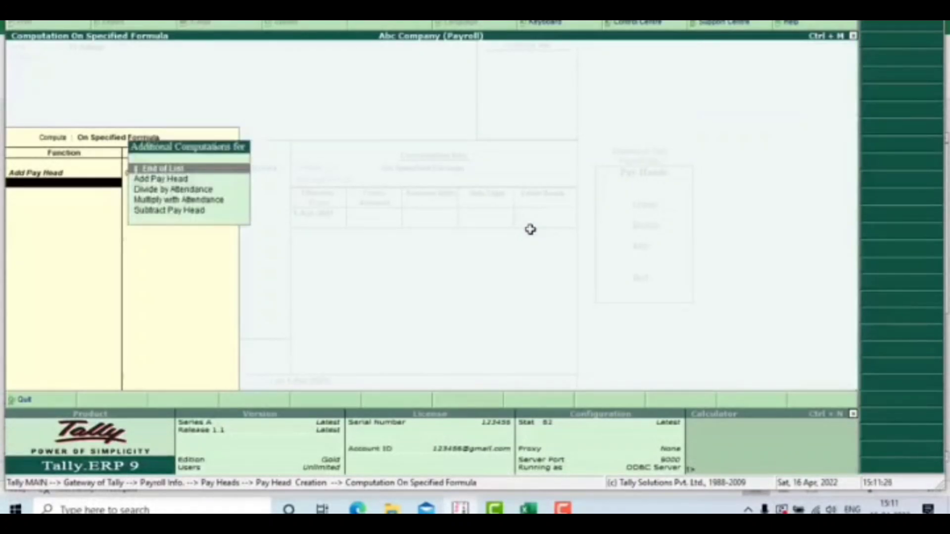
{"action": "key", "text": "Return"}
Give Pf Admin a 0.5% Percentage slab effective from 1-Apr-2021 without amount limits, and save the pay head.
{"action": "key", "text": "Return"}
{"action": "key", "text": "Return"}
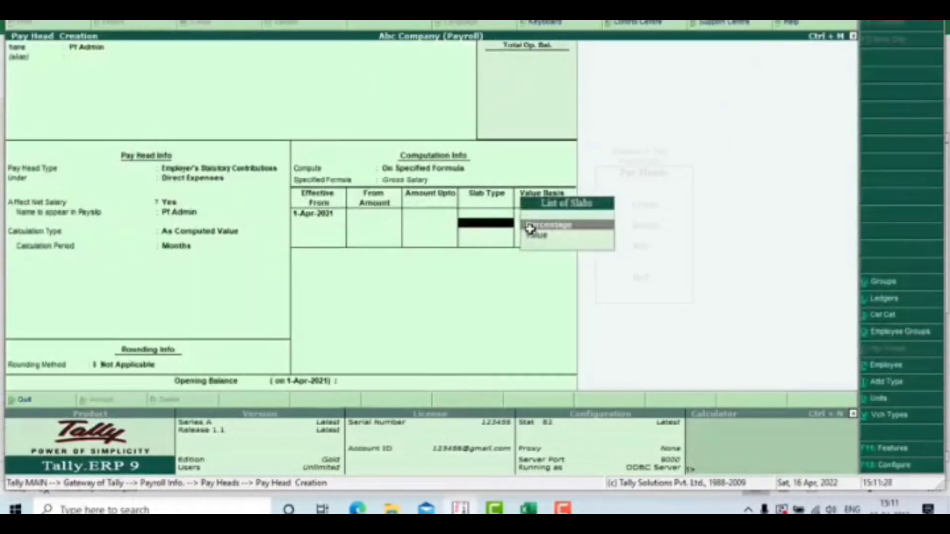
{"action": "key", "text": "Return"}
{"action": "type", "text": "0."}
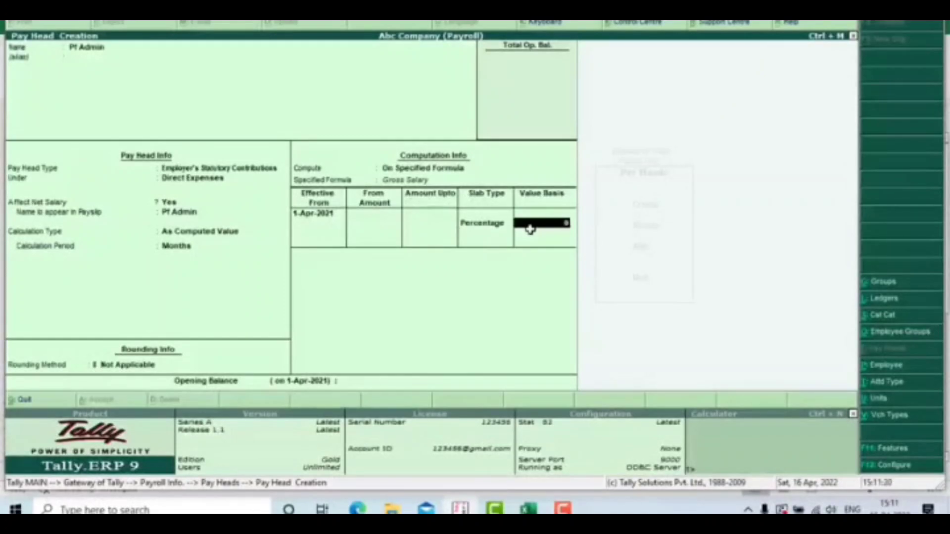
{"action": "type", "text": "5"}
{"action": "key", "text": "Return"}
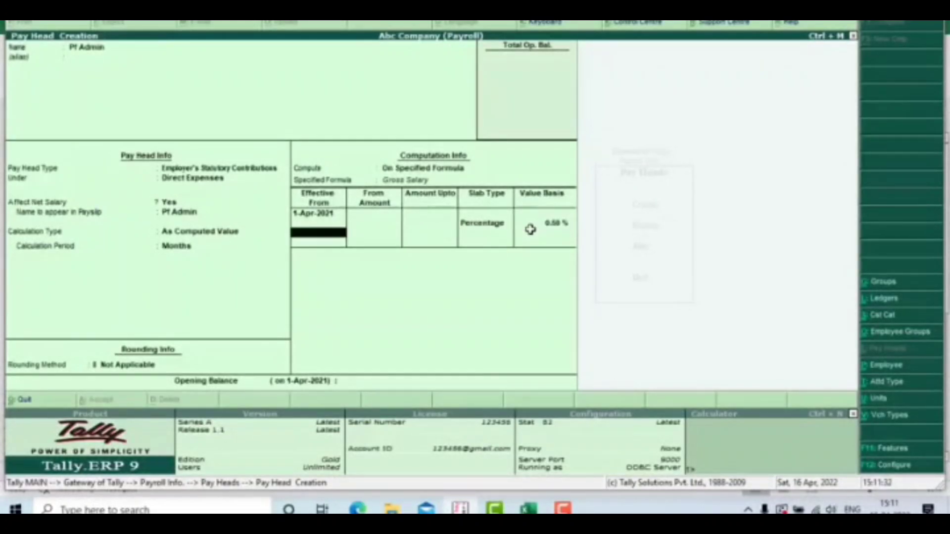
{"action": "key", "text": "Return"}
{"action": "key", "text": "Return"}
{"action": "key", "text": "y"}
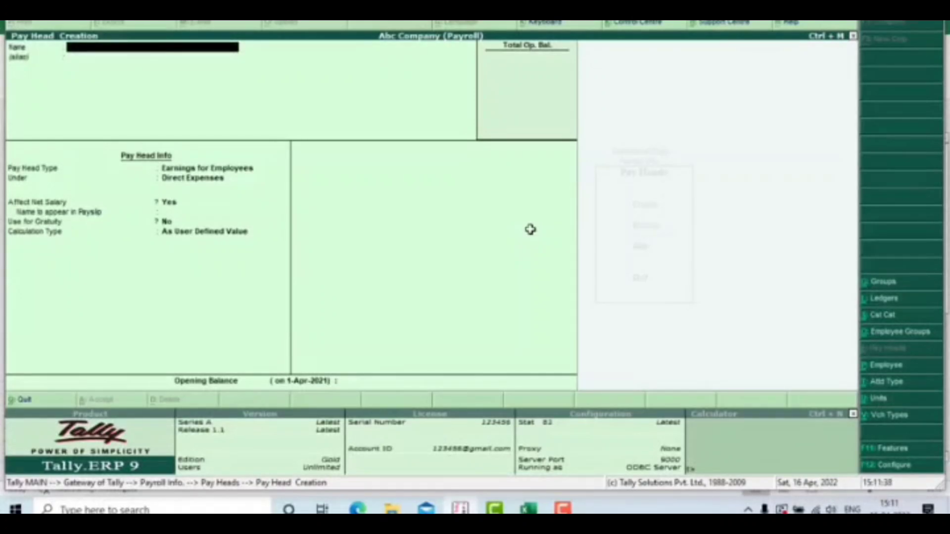
Name the next pay head ESIC without an alias, classified as Deductions From Employees under Direct Expenses.
{"action": "type", "text": "ESIC"}
{"action": "key", "text": "Return"}
{"action": "key", "text": "Return"}
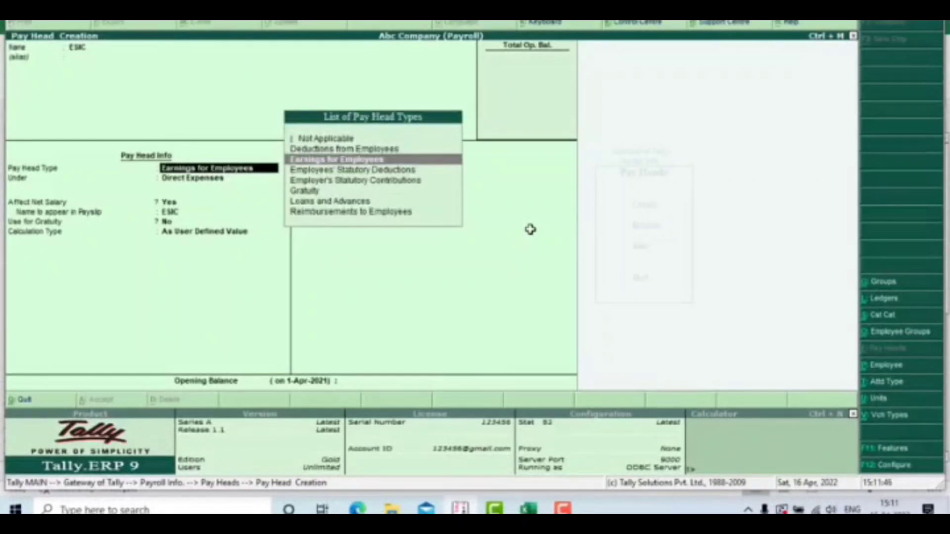
{"action": "key", "text": "Up"}
{"action": "key", "text": "Return"}
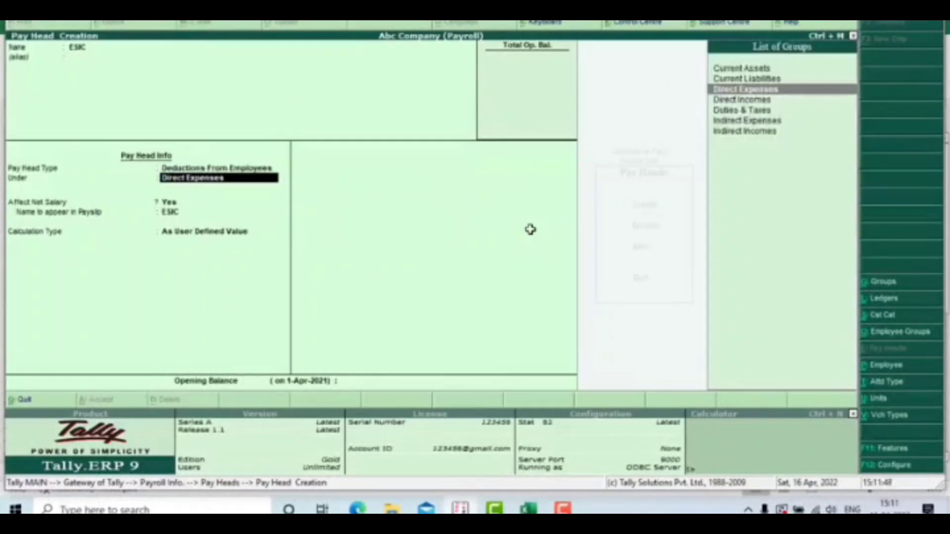
{"action": "key", "text": "Return"}
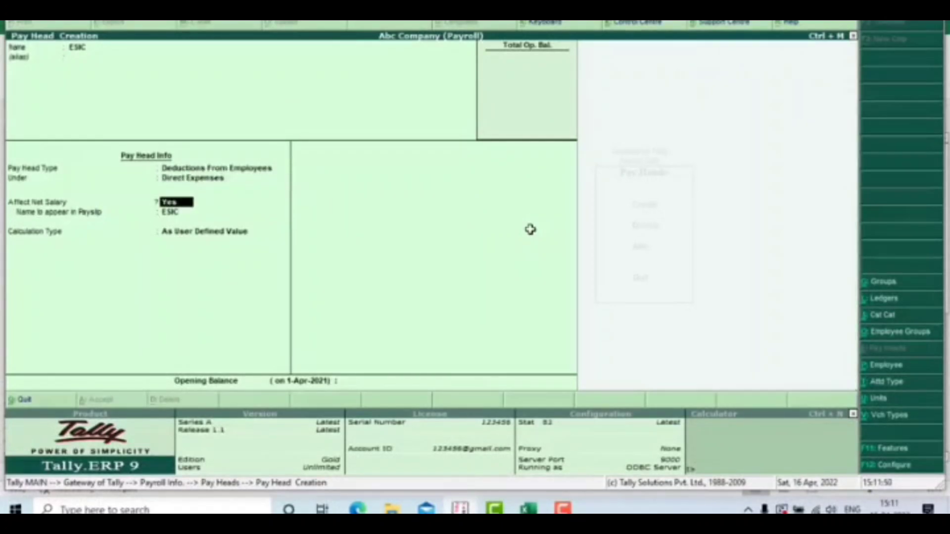
Keep ESIC affecting net salary under its own payslip name, and calculate it As Computed Value with a Months period.
{"action": "key", "text": "Return"}
{"action": "key", "text": "Return"}
{"action": "key", "text": "Down"}
{"action": "key", "text": "Up"}
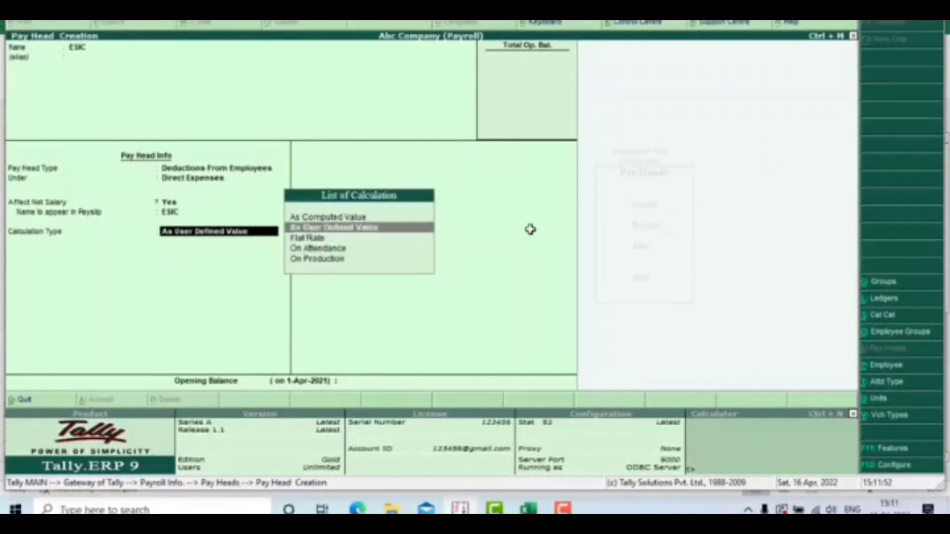
{"action": "key", "text": "Up"}
{"action": "key", "text": "Return"}
{"action": "key", "text": "Return"}
{"action": "key", "text": "Return"}
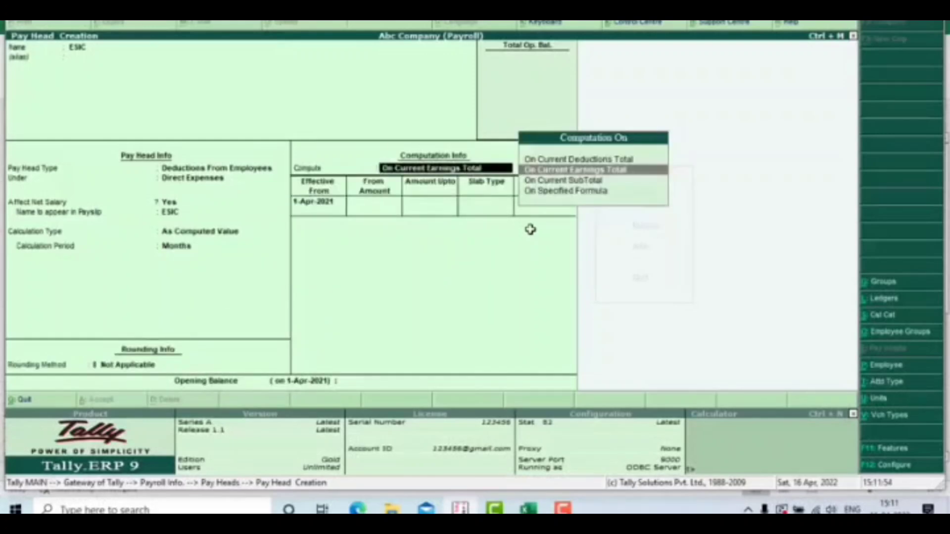
Compute ESIC on a specified formula that adds only the Gross Salary pay head.
{"action": "key", "text": "Down"}
{"action": "key", "text": "Down"}
{"action": "key", "text": "Return"}
{"action": "key", "text": "Return"}
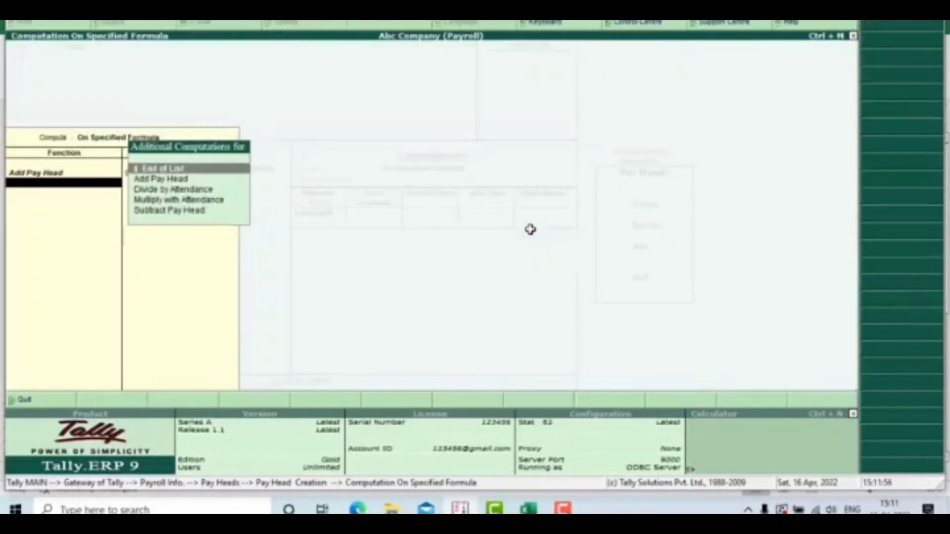
{"action": "key", "text": "BackSpace"}
{"action": "type", "text": "g"}
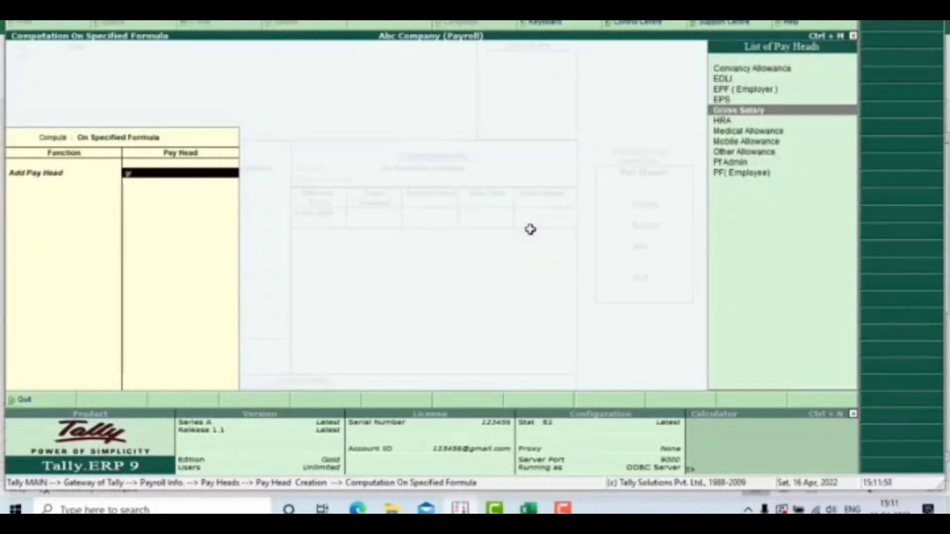
{"action": "type", "text": "ros"}
{"action": "key", "text": "Return"}
{"action": "key", "text": "Return"}
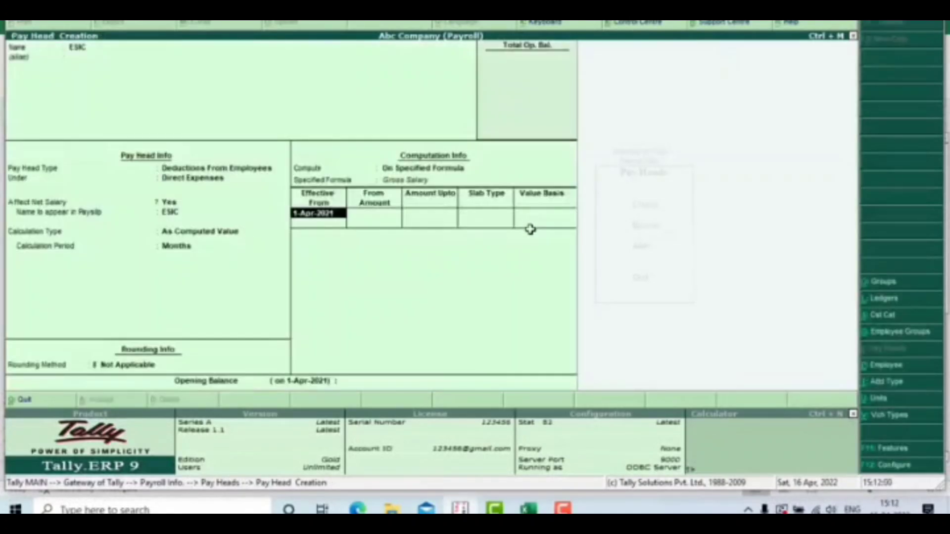
Give ESIC a 0.75% Percentage slab effective from 1-Apr-2021 without amount limits, and save the pay head.
{"action": "key", "text": "Return"}
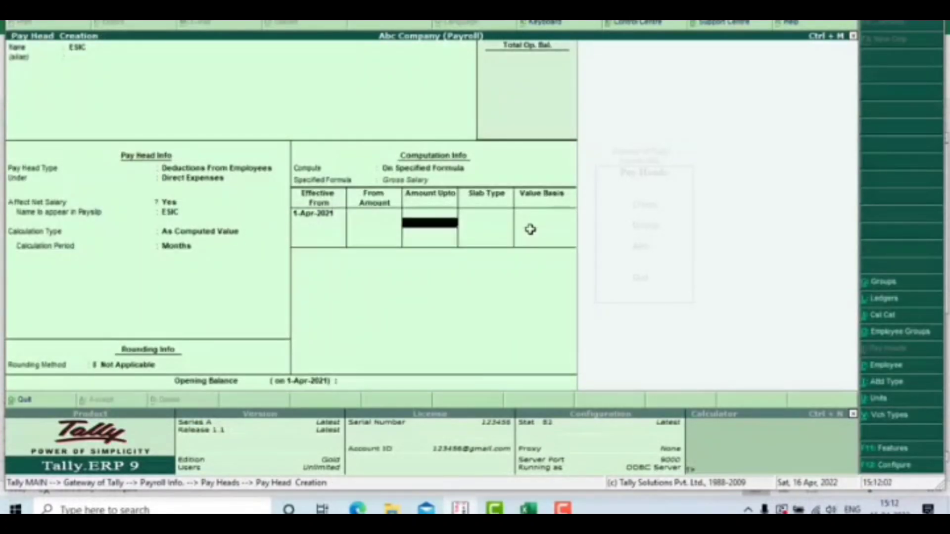
{"action": "key", "text": "Return"}
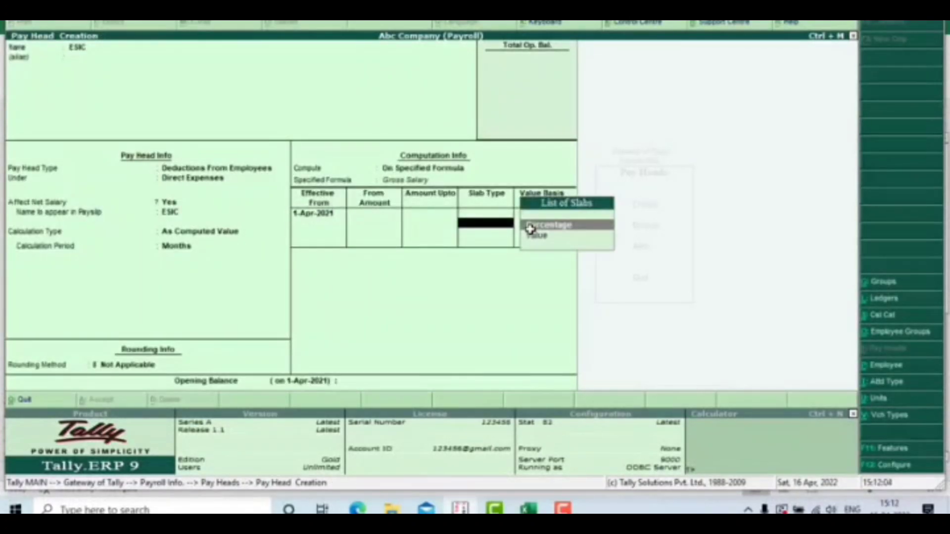
{"action": "key", "text": "Return"}
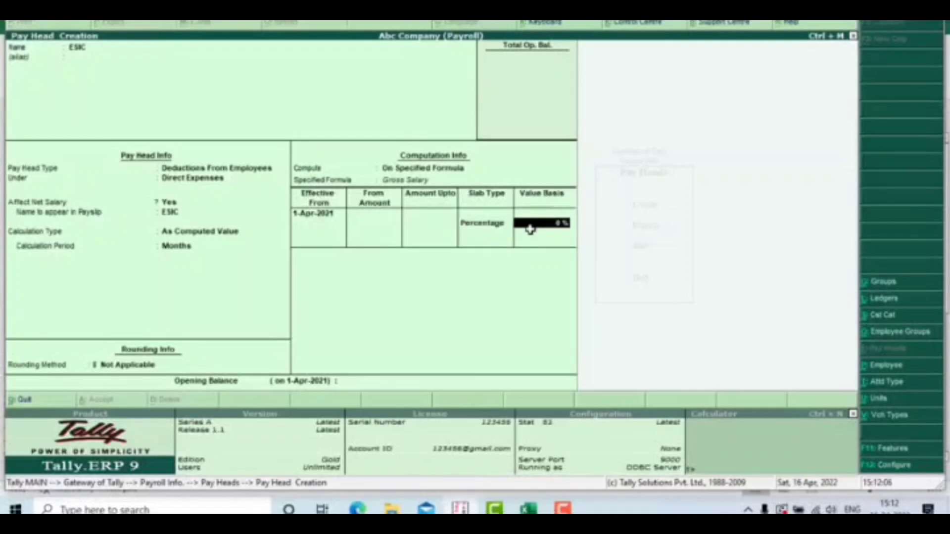
{"action": "type", "text": ".75"}
{"action": "key", "text": "Return"}
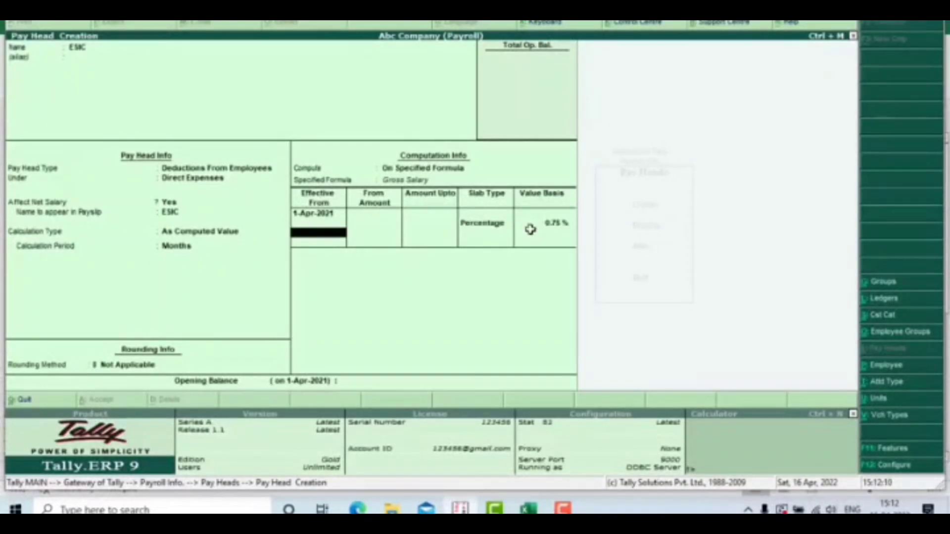
{"action": "key", "text": "Return"}
{"action": "key", "text": "Return"}
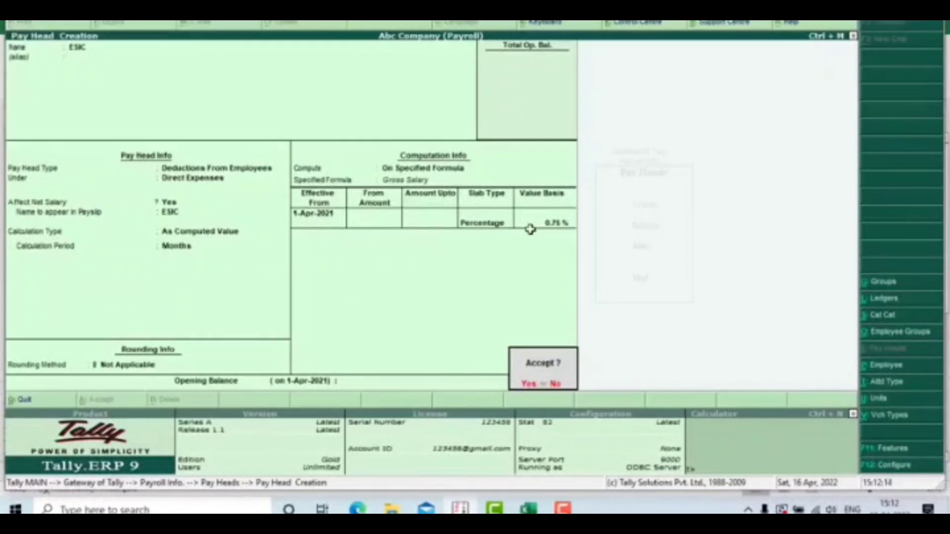
{"action": "key", "text": "Return"}
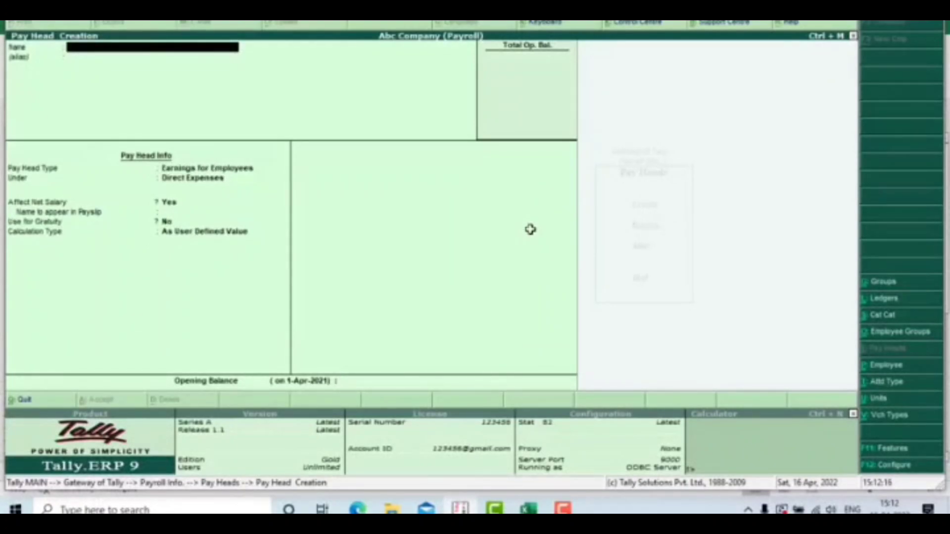
Leave pay head creation and open the list of existing pay heads for alteration.
{"action": "key", "text": "Escape"}
{"action": "key", "text": "Return"}
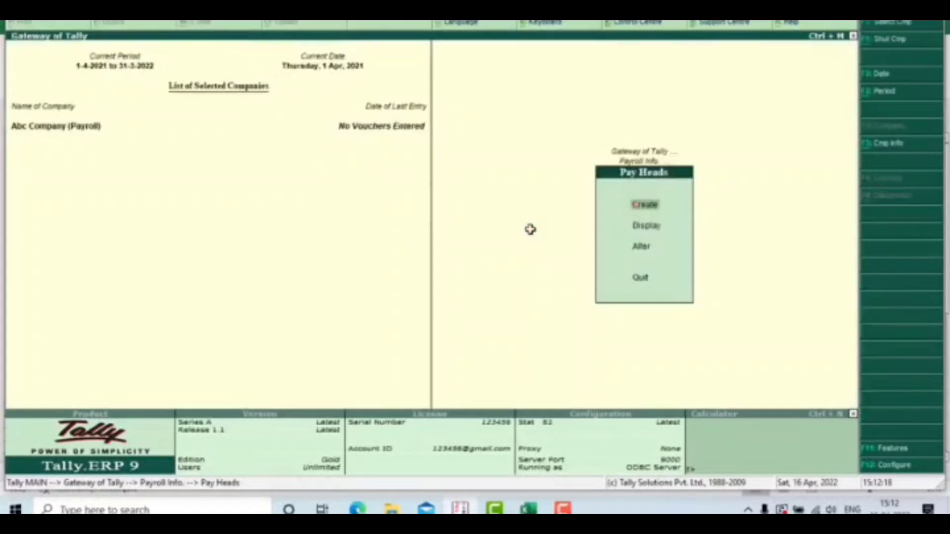
{"action": "key", "text": "Down"}
{"action": "key", "text": "Down"}
{"action": "key", "text": "Return"}
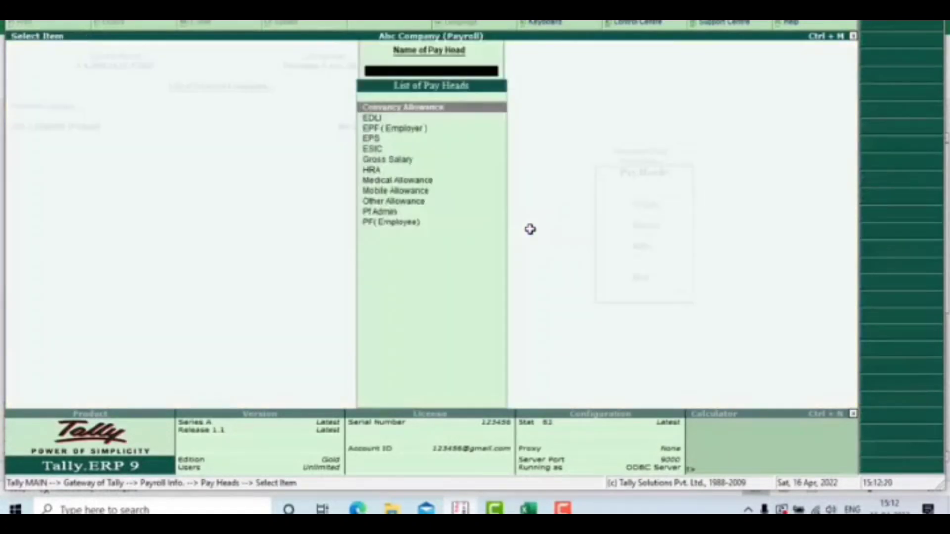
Review the list of pay heads created for the company.
{"action": "key", "text": "Down"}
{"action": "key", "text": "Down"}
{"action": "key", "text": "Down"}
{"action": "key", "text": "Down"}
{"action": "key", "text": "Down"}
{"action": "key", "text": "Down"}
{"action": "key", "text": "Down"}
{"action": "key", "text": "Down"}
{"action": "key", "text": "Down"}
{"action": "key", "text": "Down"}
{"action": "key", "text": "Down"}
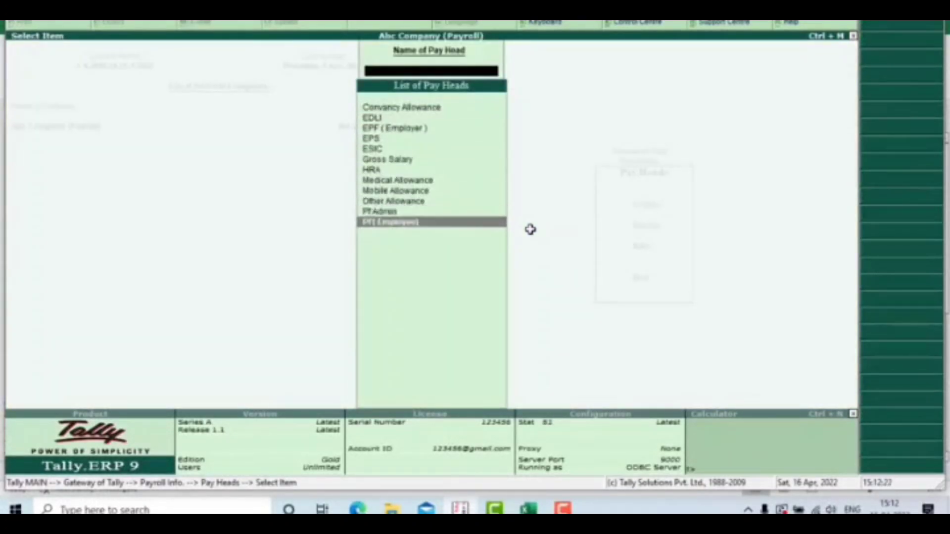
{"action": "key", "text": "Up"}
{"action": "key", "text": "Up"}
{"action": "key", "text": "Up"}
{"action": "key", "text": "Up"}
{"action": "key", "text": "Up"}
{"action": "key", "text": "Up"}
{"action": "key", "text": "Up"}
{"action": "key", "text": "Up"}
{"action": "key", "text": "Up"}
{"action": "key", "text": "Up"}
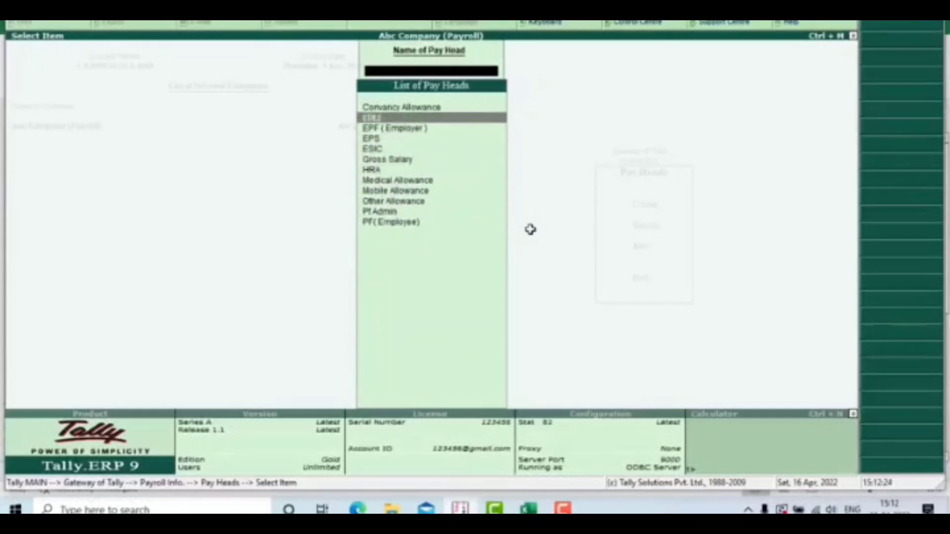
Go through the existing pay heads from Convancy Allowance to Other Allowance in the alteration list.
{"action": "key", "text": "Up"}
{"action": "key", "text": "Down"}
{"action": "key", "text": "Down"}
{"action": "key", "text": "Down"}
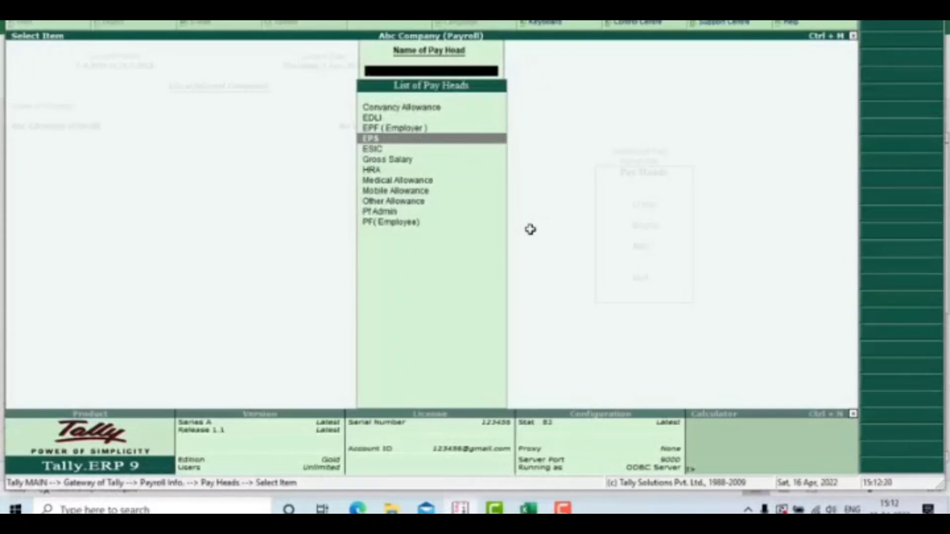
{"action": "key", "text": "Up"}
{"action": "key", "text": "Up"}
{"action": "key", "text": "Up"}
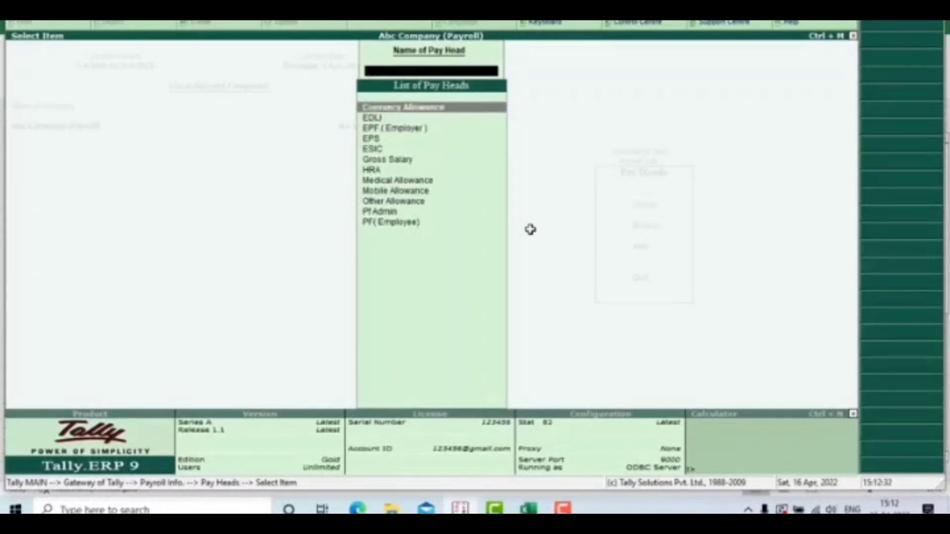
{"action": "key", "text": "Down"}
{"action": "key", "text": "Down"}
{"action": "key", "text": "Down"}
{"action": "key", "text": "Down"}
{"action": "key", "text": "Down"}
{"action": "key", "text": "Down"}
{"action": "key", "text": "Down"}
{"action": "key", "text": "Down"}
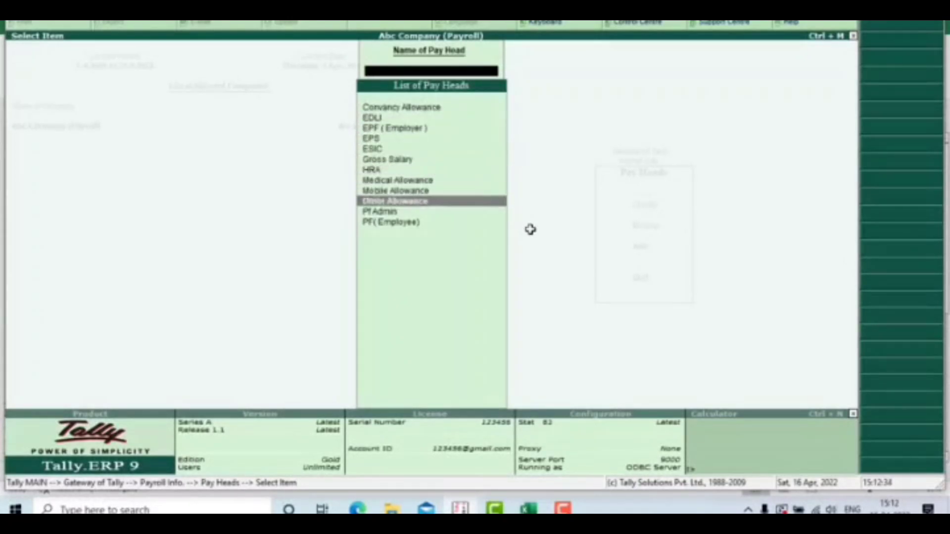
{"action": "key", "text": "Up"}
{"action": "key", "text": "Up"}
{"action": "key", "text": "Up"}
{"action": "key", "text": "Up"}
{"action": "key", "text": "Up"}
{"action": "key", "text": "Up"}
{"action": "key", "text": "Up"}
{"action": "key", "text": "Up"}
{"action": "key", "text": "Up"}
{"action": "key", "text": "Up"}
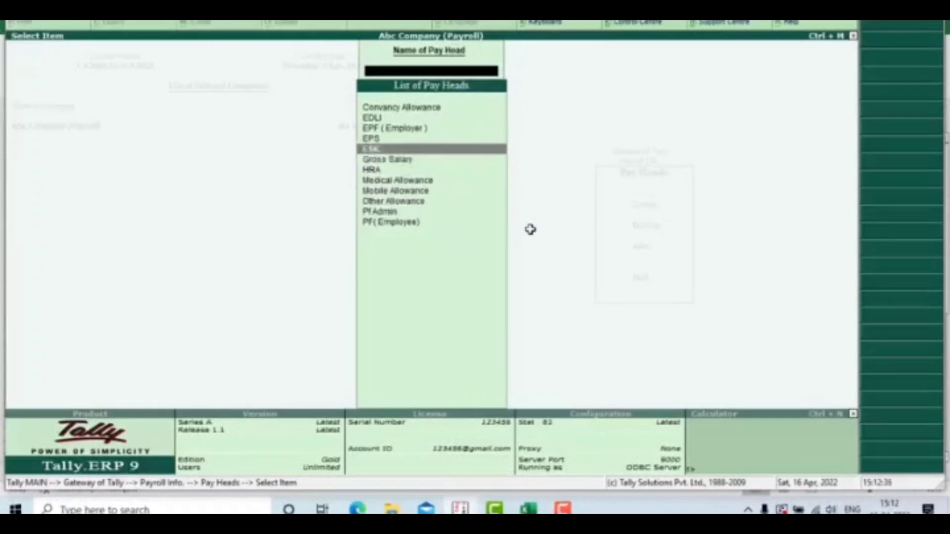
Open the Convancy Allowance pay head to check its settings, and return to the pay head list.
{"action": "key", "text": "Return"}
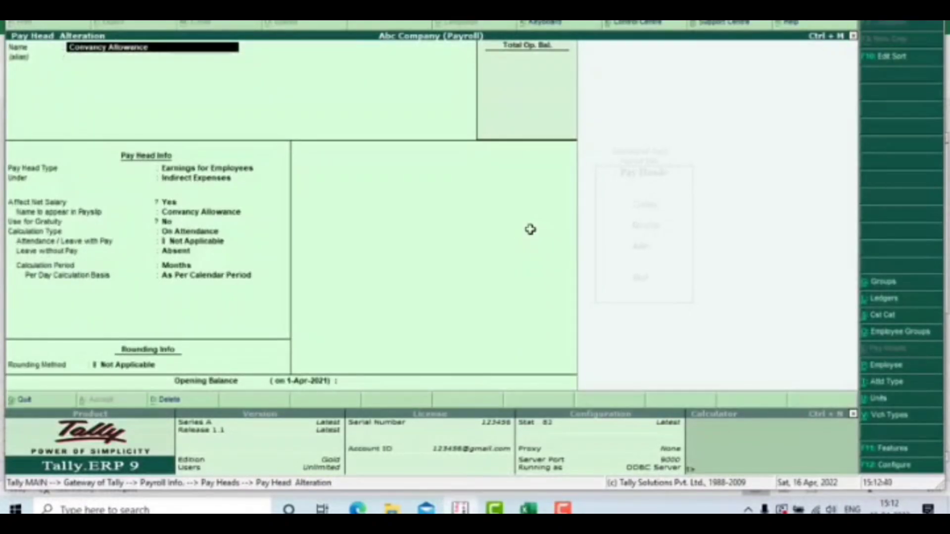
{"action": "key", "text": "BackSpace"}
{"action": "key", "text": "Escape"}
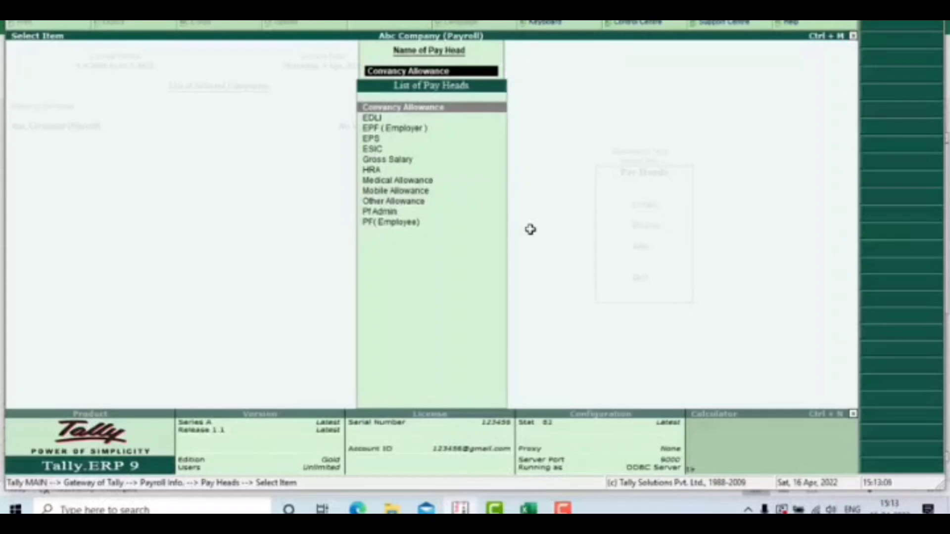
Check the rest of the pay head list down to PF( Employee).
{"action": "key", "text": "Down"}
{"action": "key", "text": "Down"}
{"action": "key", "text": "Down"}
{"action": "key", "text": "Down"}
{"action": "key", "text": "Down"}
{"action": "key", "text": "Down"}
{"action": "key", "text": "Down"}
{"action": "key", "text": "Down"}
{"action": "key", "text": "Down"}
{"action": "key", "text": "Down"}
{"action": "key", "text": "Down"}
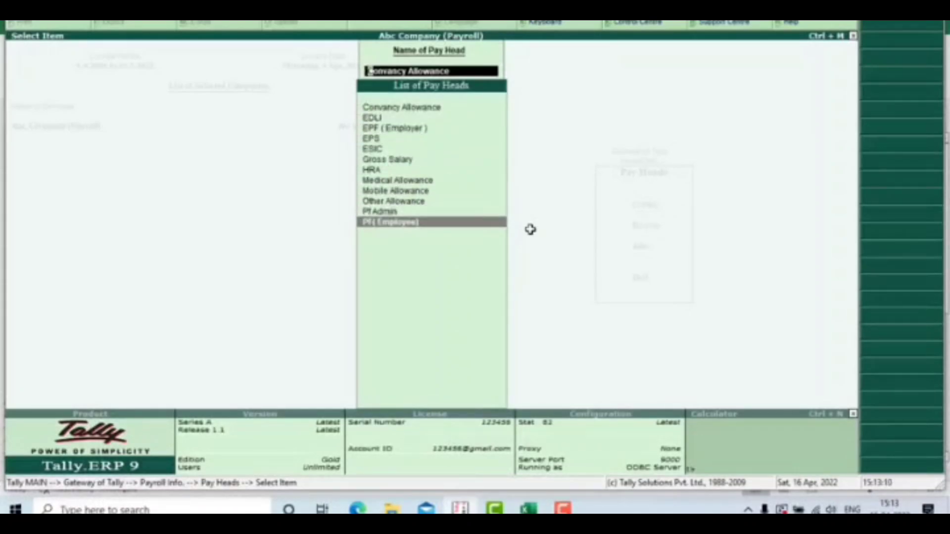
Leave pay head alteration and go to Salary Details in the payroll information options.
{"action": "key", "text": "Escape"}
{"action": "key", "text": "Escape"}
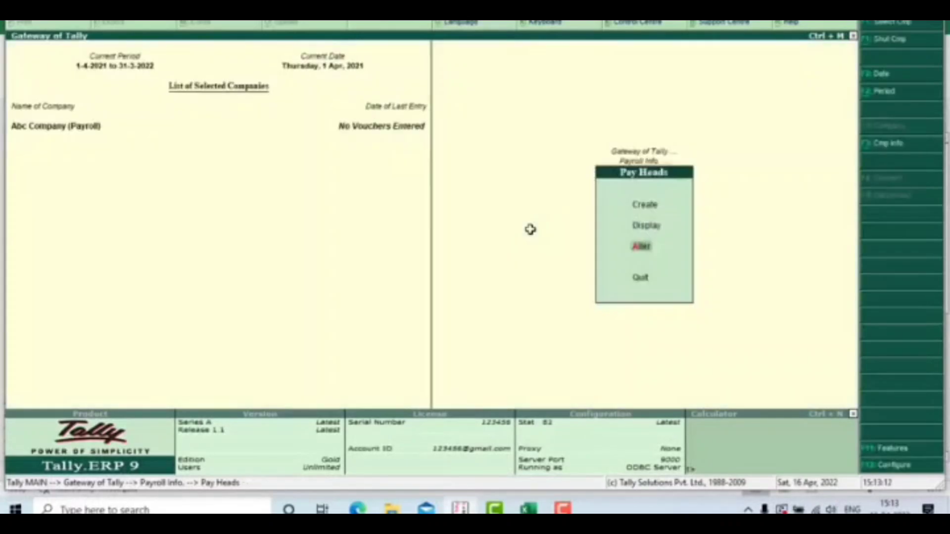
{"action": "key", "text": "Escape"}
{"action": "key", "text": "Down"}
{"action": "key", "text": "Down"}
{"action": "key", "text": "Down"}
{"action": "key", "text": "Down"}
{"action": "key", "text": "Down"}
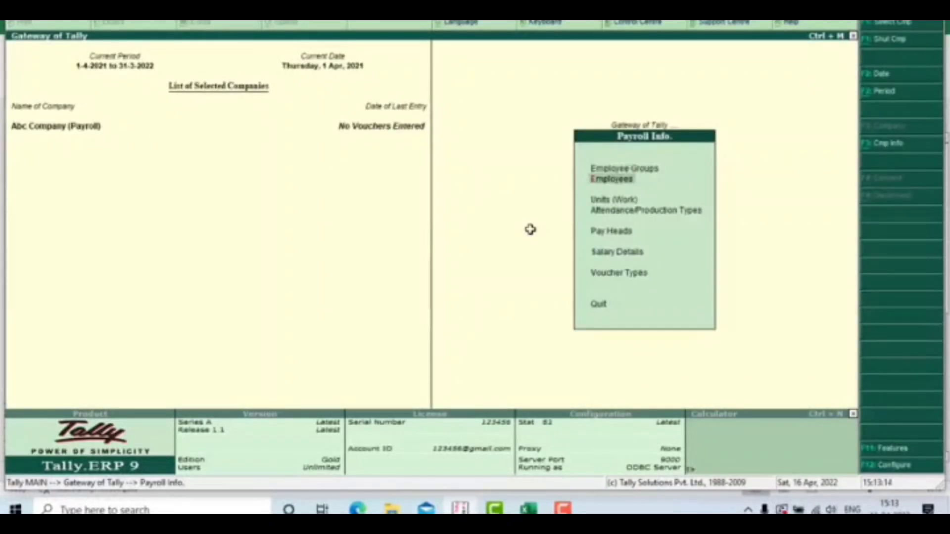
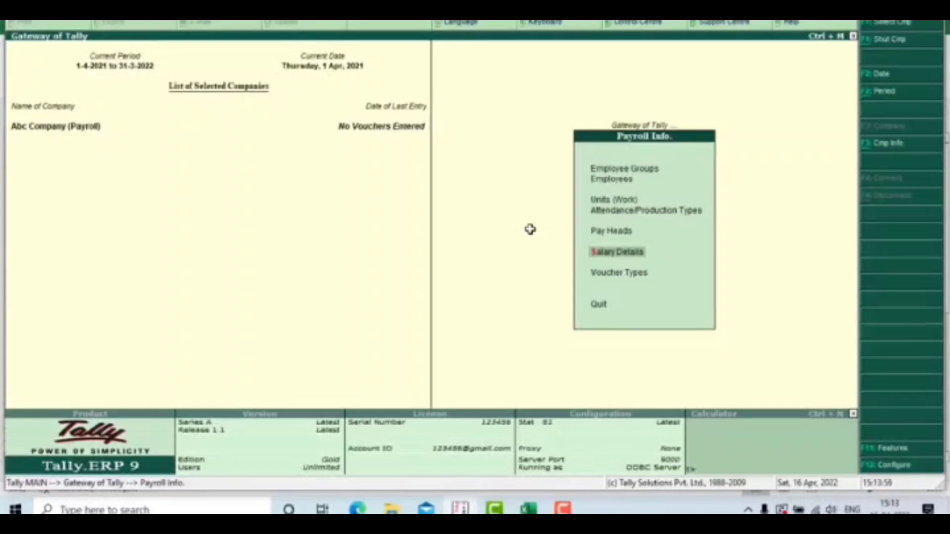
Switch to the Excel employee master sheet and examine the first employee's gross salary, HRA and other allowances.
{"action": "key", "text": "alt+Tab"}
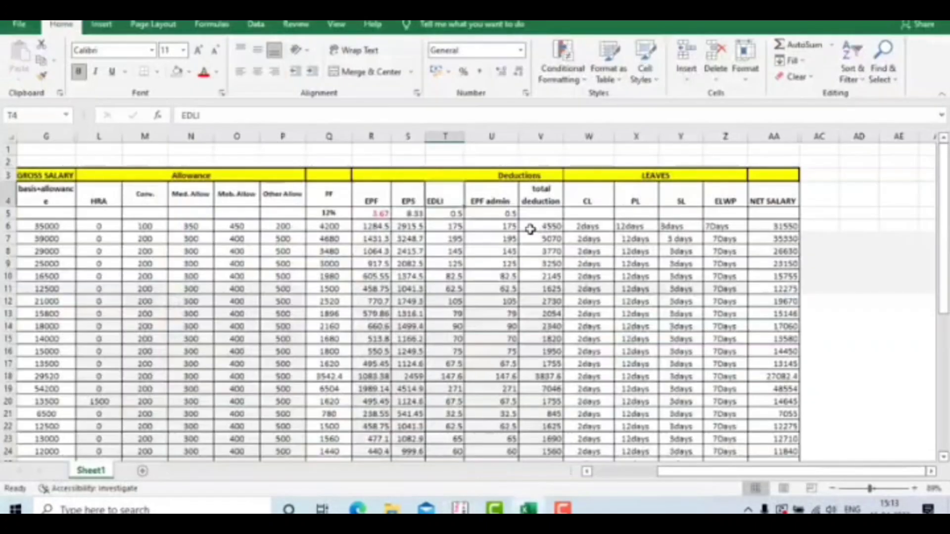
{"action": "left_click", "coordinate": [604, 471]}
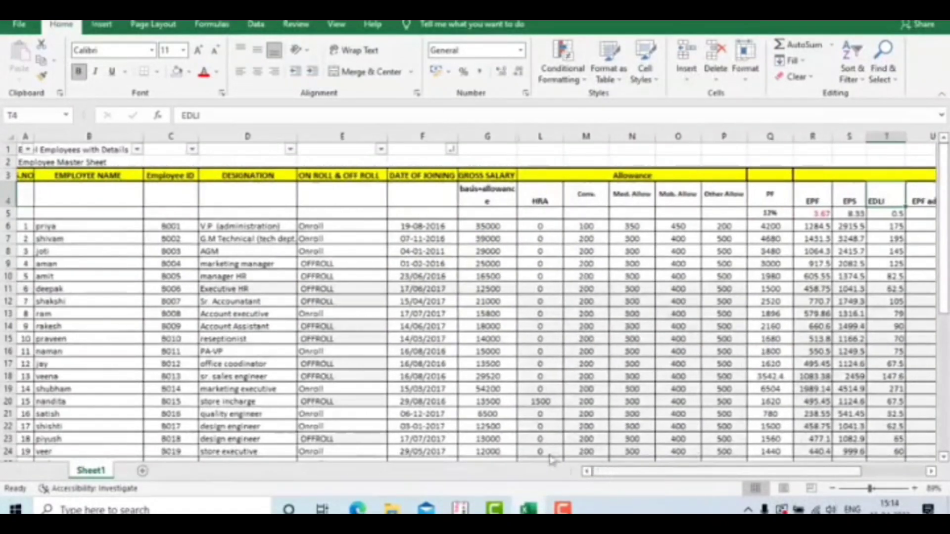
{"action": "left_click", "coordinate": [85, 225]}
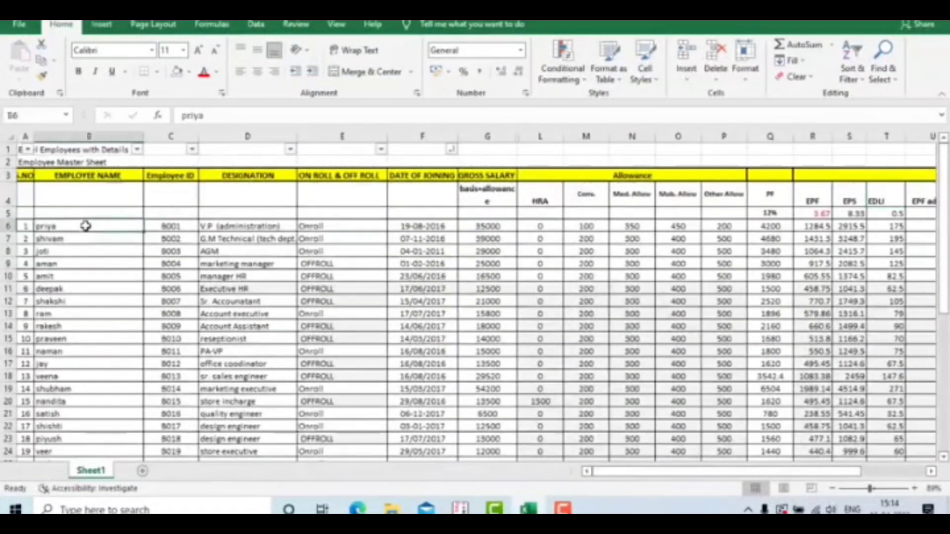
{"action": "left_click", "coordinate": [495, 226]}
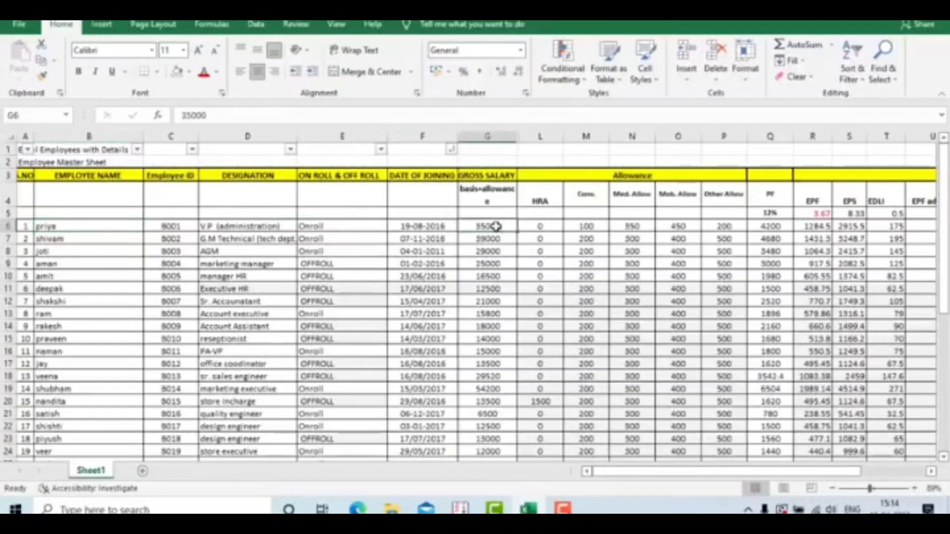
{"action": "left_click", "coordinate": [553, 226]}
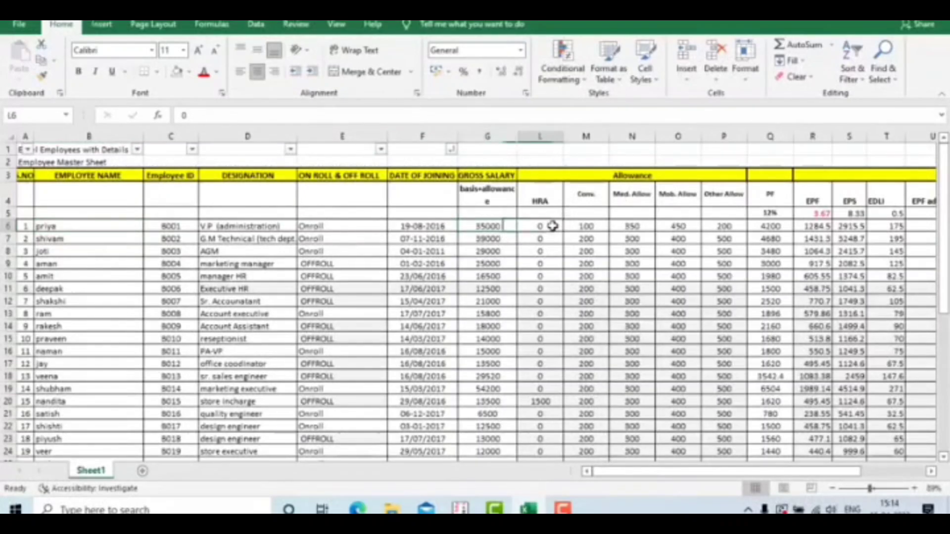
{"action": "left_click", "coordinate": [585, 235]}
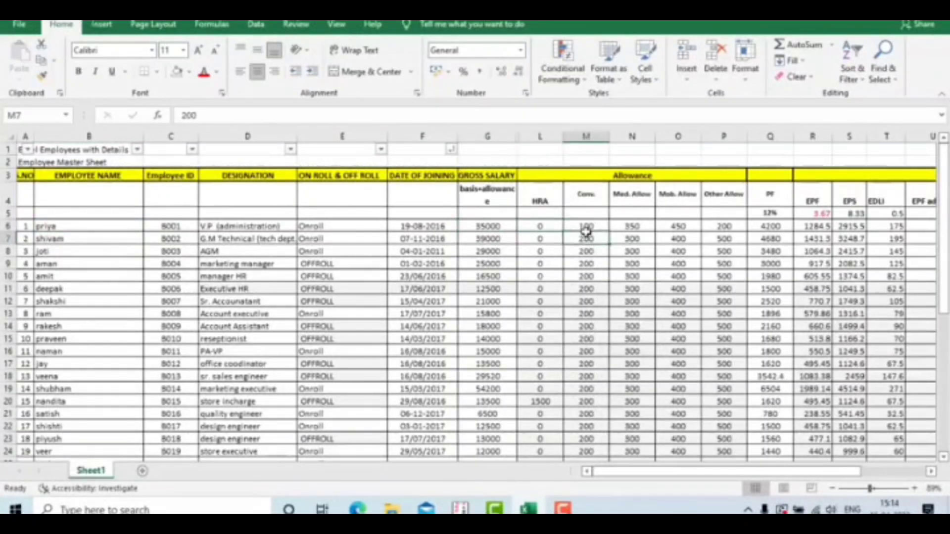
{"action": "left_click", "coordinate": [588, 226]}
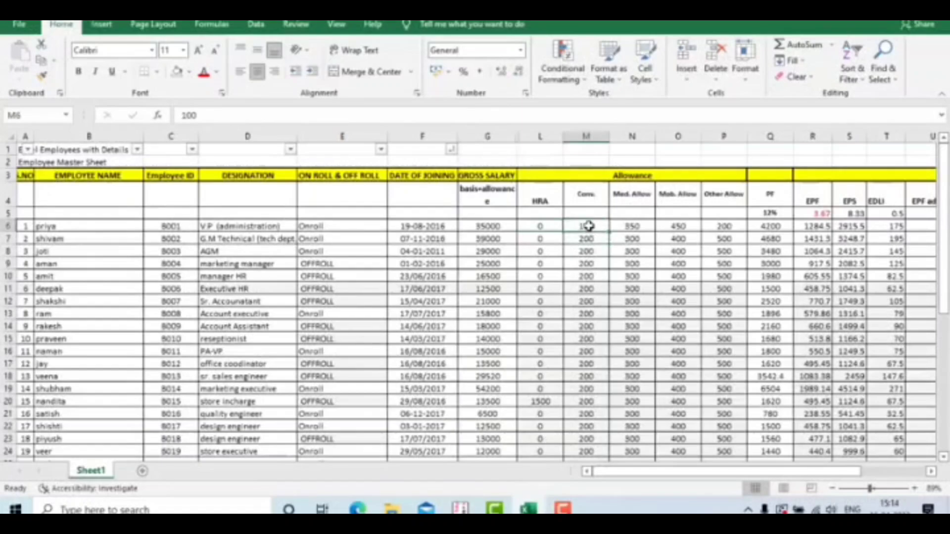
{"action": "left_click", "coordinate": [642, 224]}
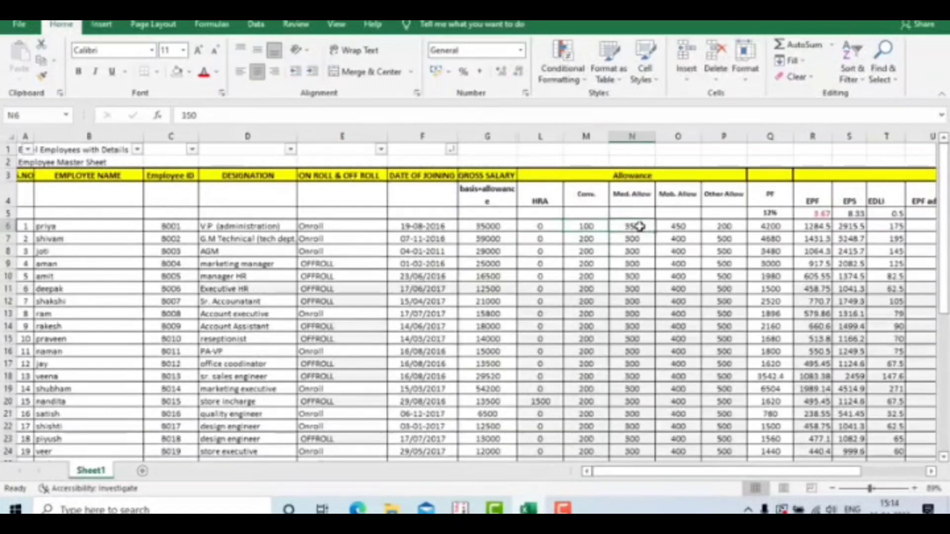
{"action": "left_click", "coordinate": [680, 227]}
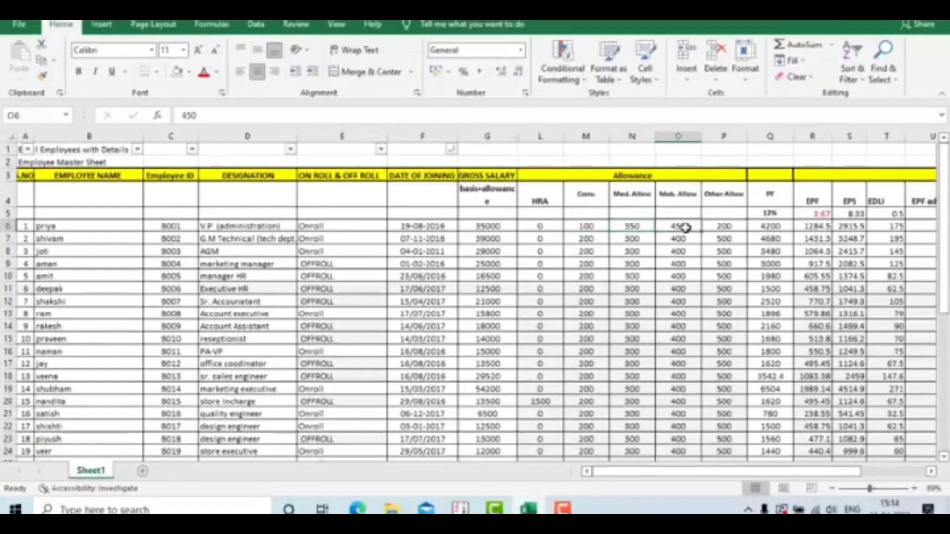
{"action": "left_click", "coordinate": [736, 226]}
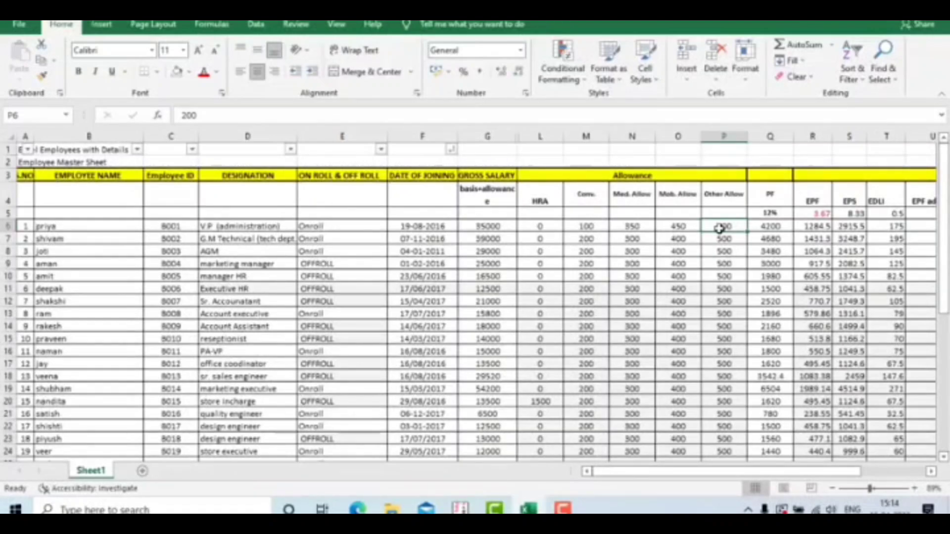
Examine the first employee's PF, EPF, EPS, EDLI, EPF admin and total deduction values.
{"action": "key", "text": "Right"}
{"action": "key", "text": "Right"}
{"action": "key", "text": "Right"}
{"action": "key", "text": "Right"}
{"action": "key", "text": "Right"}
{"action": "key", "text": "Right"}
{"action": "key", "text": "Right"}
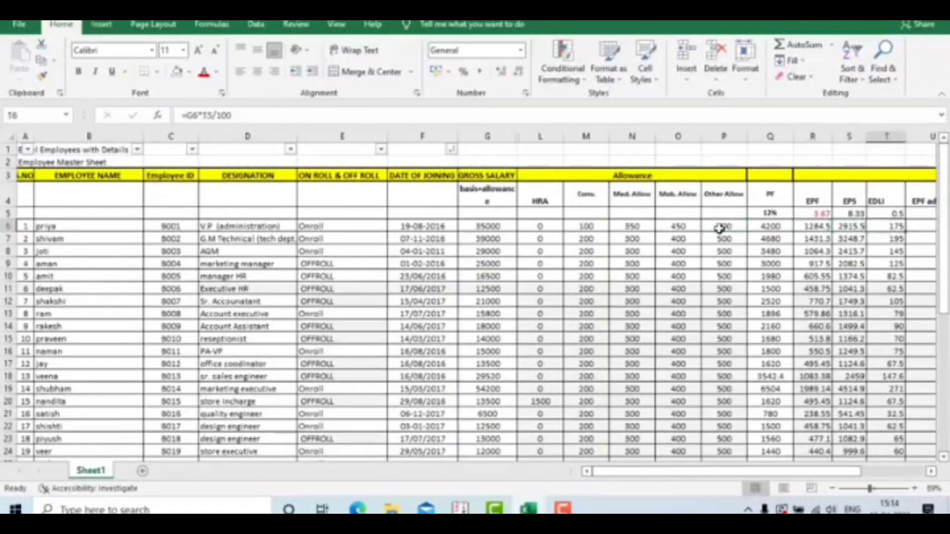
{"action": "key", "text": "Left"}
{"action": "key", "text": "Left"}
{"action": "key", "text": "Left"}
{"action": "key", "text": "Left"}
{"action": "key", "text": "Left"}
{"action": "key", "text": "Left"}
{"action": "key", "text": "Left"}
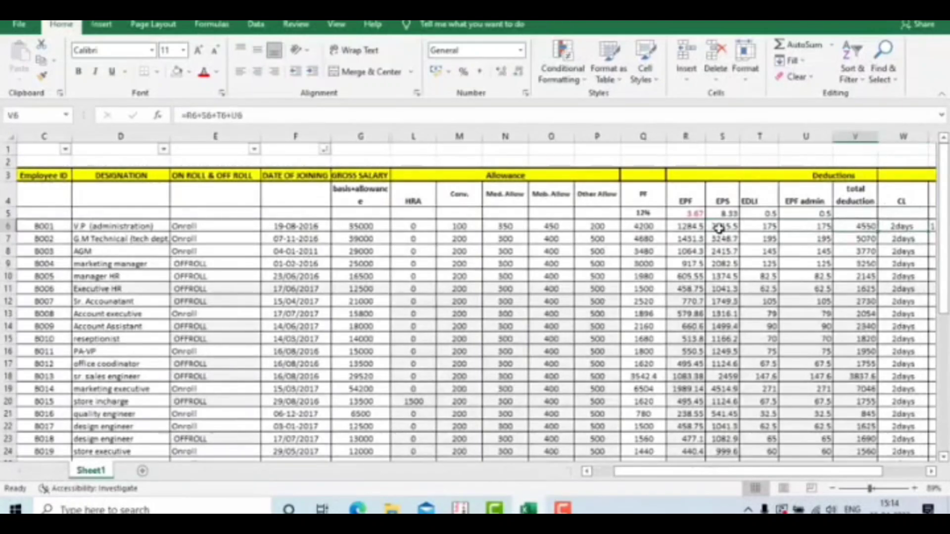
{"action": "key", "text": "Right"}
{"action": "key", "text": "Right"}
{"action": "key", "text": "Right"}
{"action": "key", "text": "Right"}
{"action": "key", "text": "Right"}
{"action": "key", "text": "Right"}
{"action": "key", "text": "Left"}
{"action": "key", "text": "Left"}
{"action": "key", "text": "Left"}
{"action": "key", "text": "Left"}
{"action": "key", "text": "Left"}
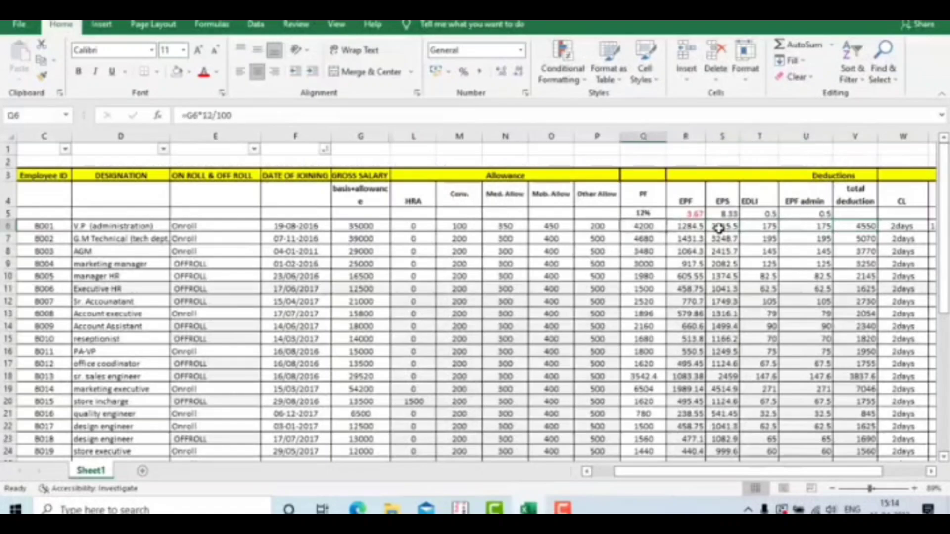
{"action": "key", "text": "Right"}
{"action": "key", "text": "Right"}
{"action": "key", "text": "Right"}
{"action": "key", "text": "Right"}
{"action": "key", "text": "Right"}
{"action": "key", "text": "Right"}
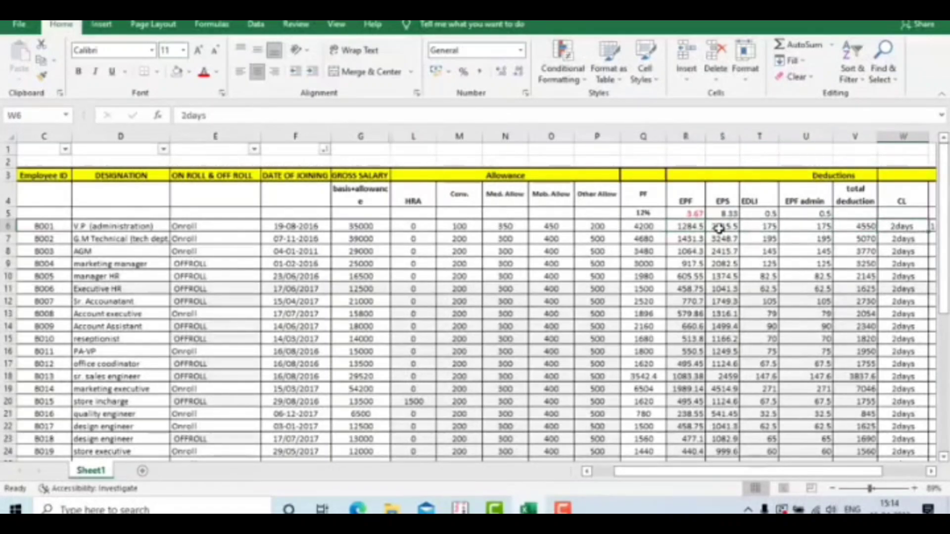
Examine the leave and net salary columns of the first employee's row, and return to the start of the row.
{"action": "key", "text": "Right"}
{"action": "key", "text": "Right"}
{"action": "key", "text": "Right"}
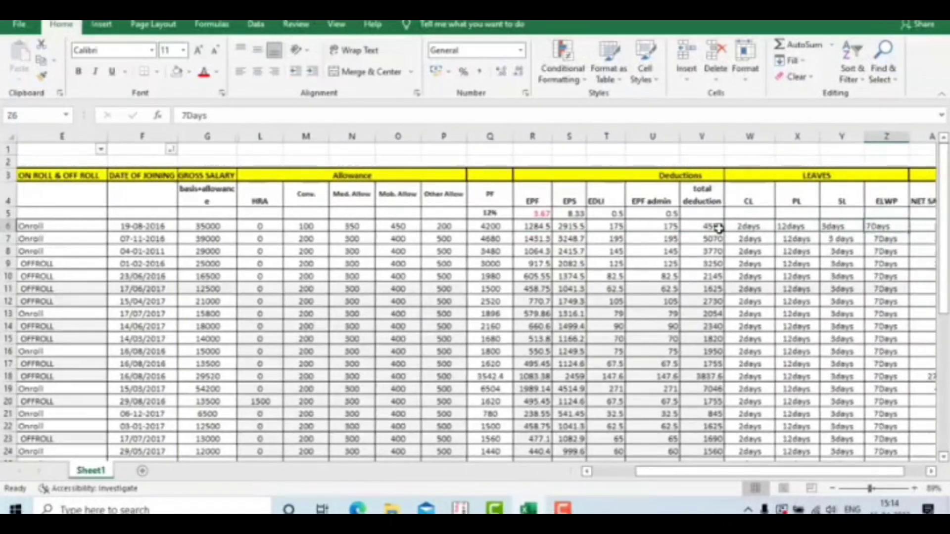
{"action": "key", "text": "Right"}
{"action": "key", "text": "Right"}
{"action": "key", "text": "Left"}
{"action": "key", "text": "Left"}
{"action": "key", "text": "Left"}
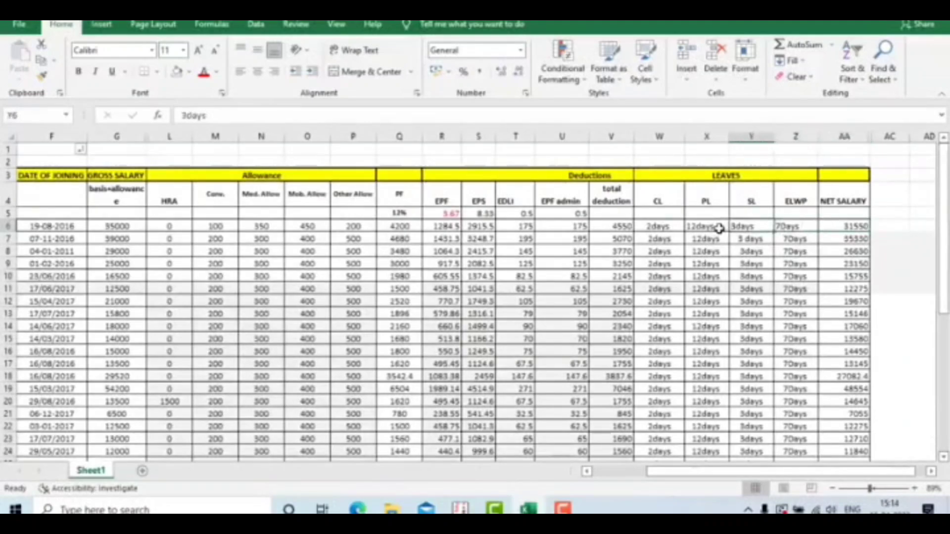
{"action": "key", "text": "Left"}
{"action": "key", "text": "Left"}
{"action": "key", "text": "Left"}
{"action": "key", "text": "Right"}
{"action": "key", "text": "Right"}
{"action": "key", "text": "Right"}
{"action": "key", "text": "Left"}
{"action": "key", "text": "Left"}
{"action": "key", "text": "Left"}
{"action": "key", "text": "Left"}
{"action": "key", "text": "Left"}
{"action": "key", "text": "Left"}
{"action": "key", "text": "Left"}
{"action": "key", "text": "Left"}
{"action": "key", "text": "Left"}
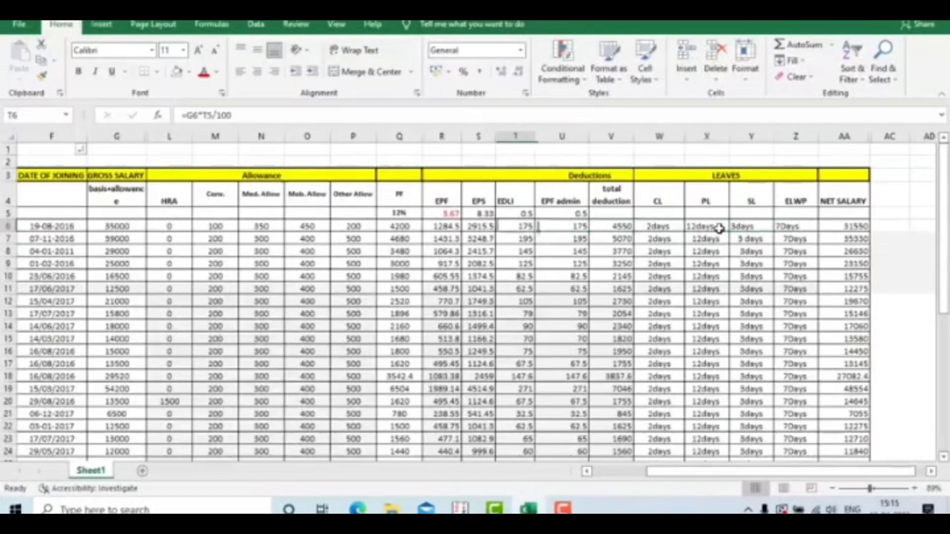
{"action": "key", "text": "Home"}
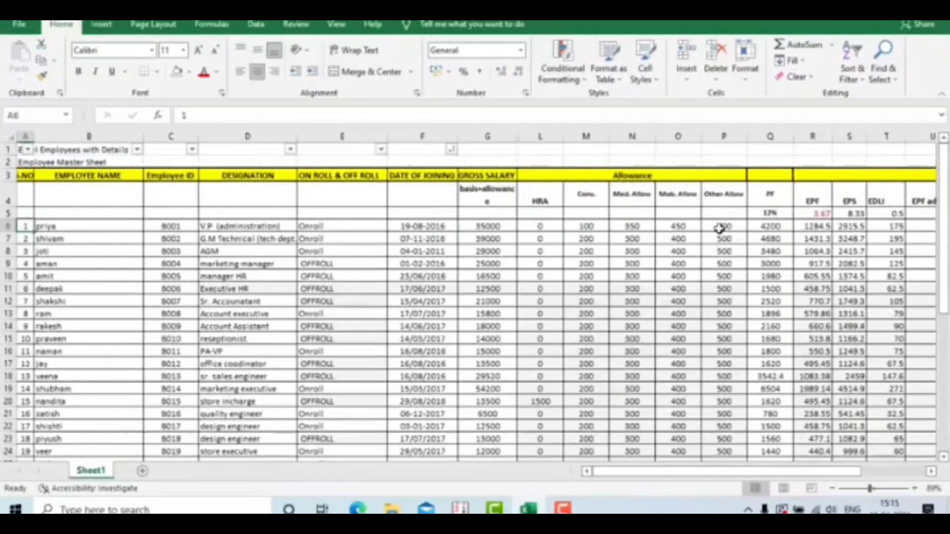
{"action": "key", "text": "Escape"}
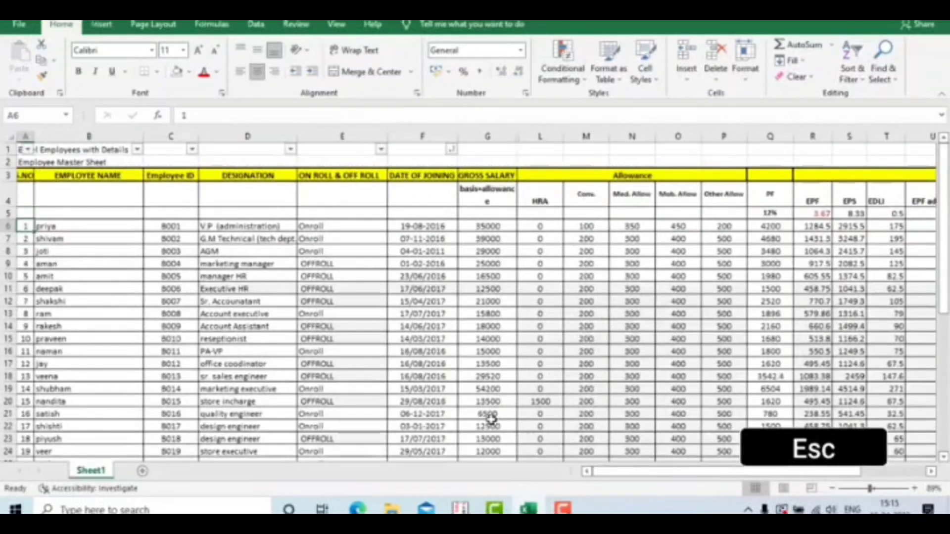
Switch back to Tally and open the salary details of the Maketing Dept. employee for alteration.
{"action": "key", "text": "alt+Tab"}
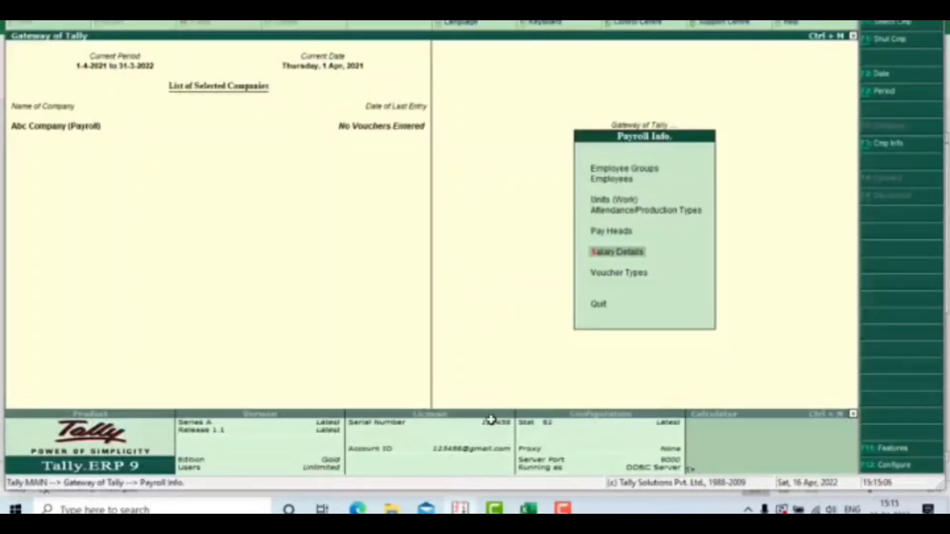
{"action": "key", "text": "Return"}
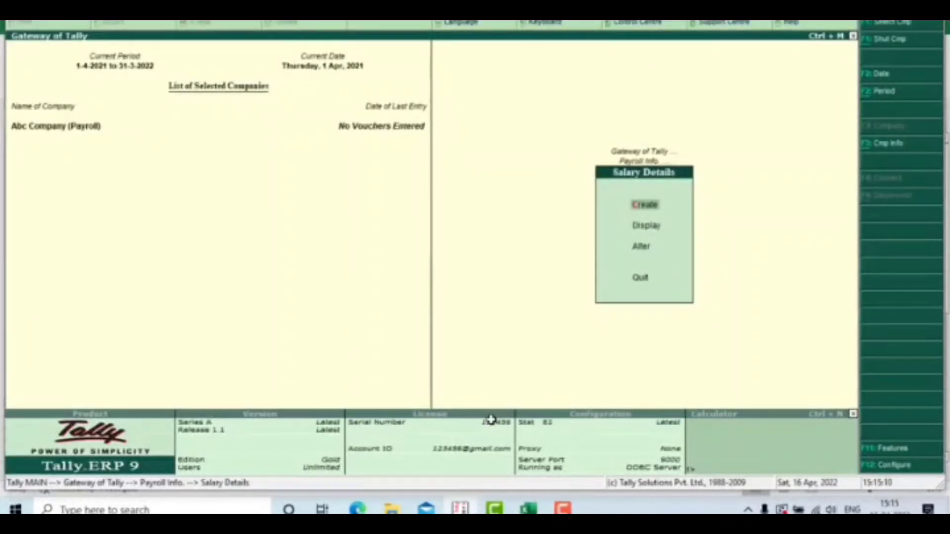
{"action": "key", "text": "Down"}
{"action": "key", "text": "Down"}
{"action": "key", "text": "Return"}
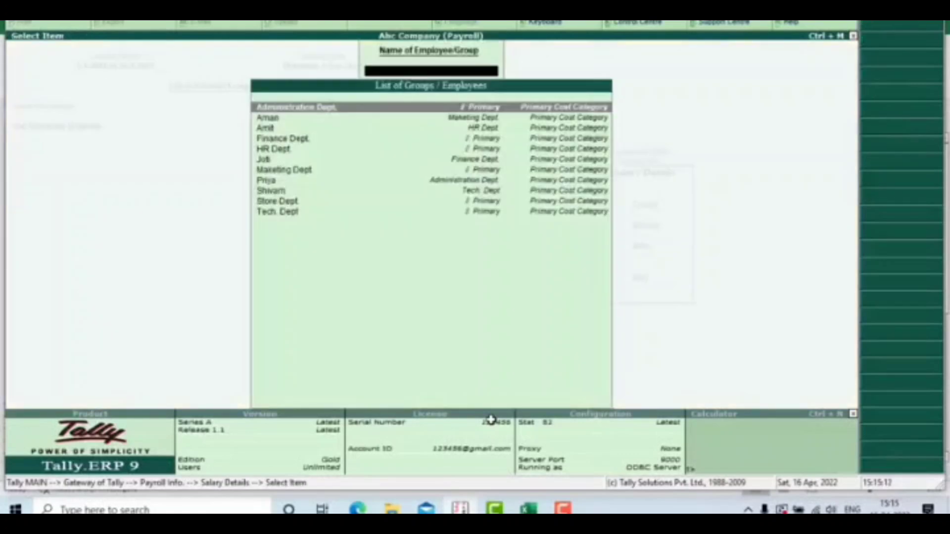
{"action": "key", "text": "Down"}
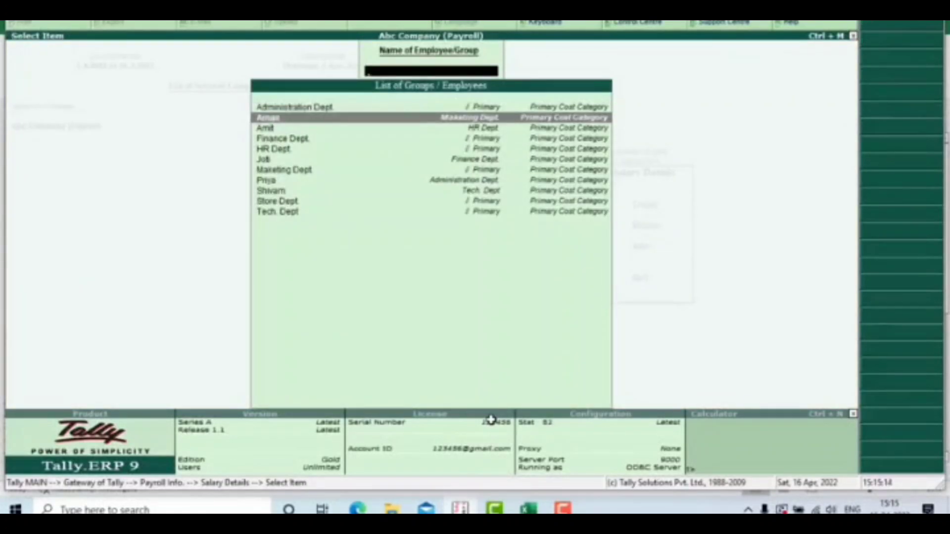
{"action": "key", "text": "Return"}
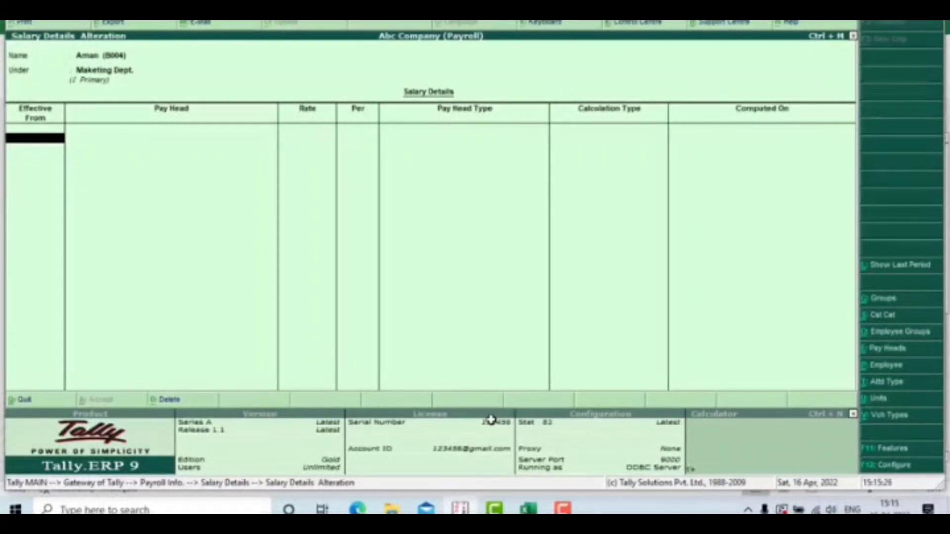
Set the salary structure's effective date to 1-Apr-2021 and add the Gross Salary pay head.
{"action": "type", "text": "1"}
{"action": "key", "text": "Return"}
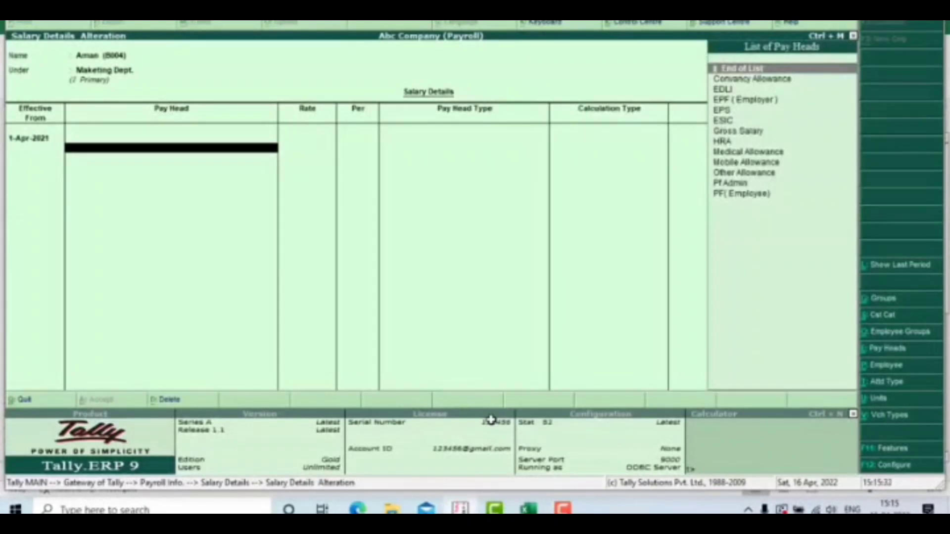
{"action": "key", "text": "Down"}
{"action": "key", "text": "Down"}
{"action": "key", "text": "Down"}
{"action": "key", "text": "Down"}
{"action": "key", "text": "Down"}
{"action": "key", "text": "Down"}
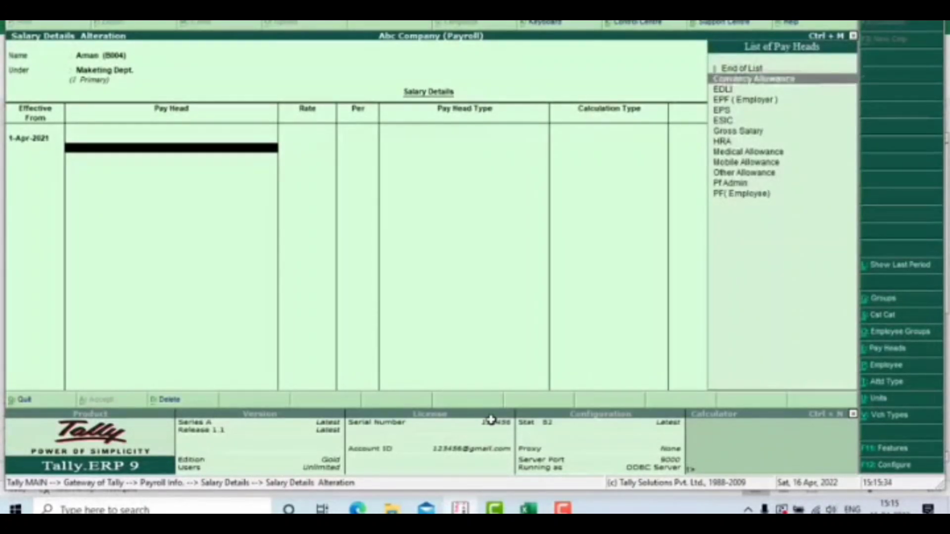
{"action": "key", "text": "Return"}
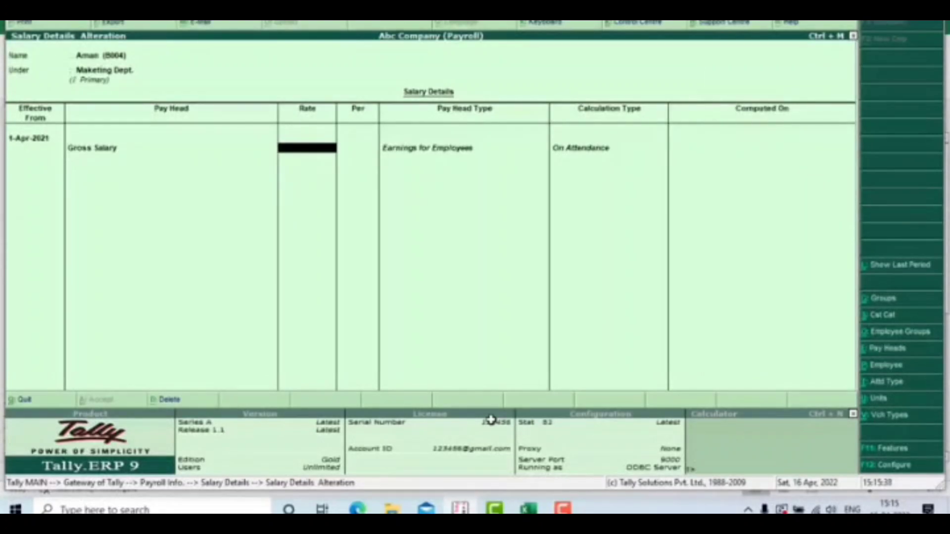
Look up the first employee's gross salary in the Excel sheet and enter 35000 as the Gross Salary rate in Tally.
{"action": "key", "text": "alt+Tab"}
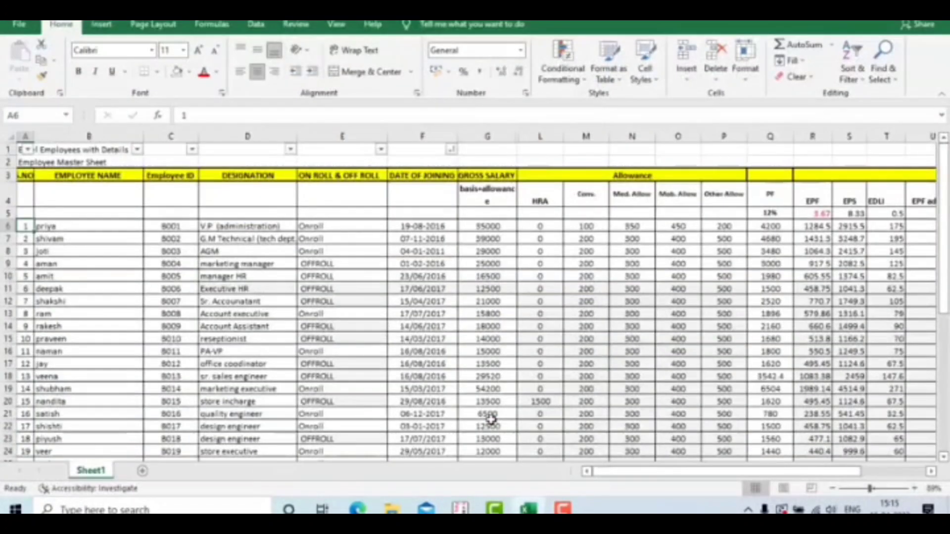
{"action": "left_click", "coordinate": [504, 227]}
{"action": "key", "text": "alt+Tab"}
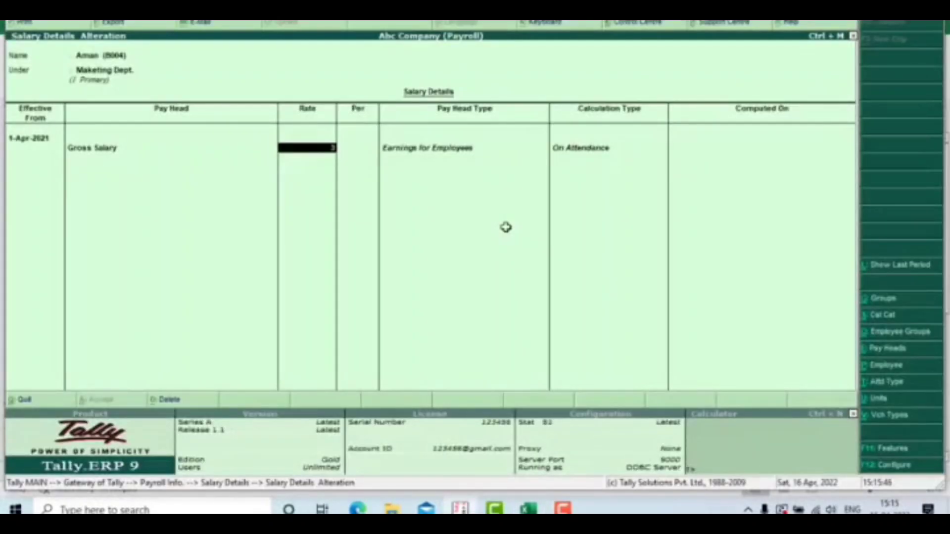
{"action": "type", "text": "35000"}
{"action": "key", "text": "Return"}
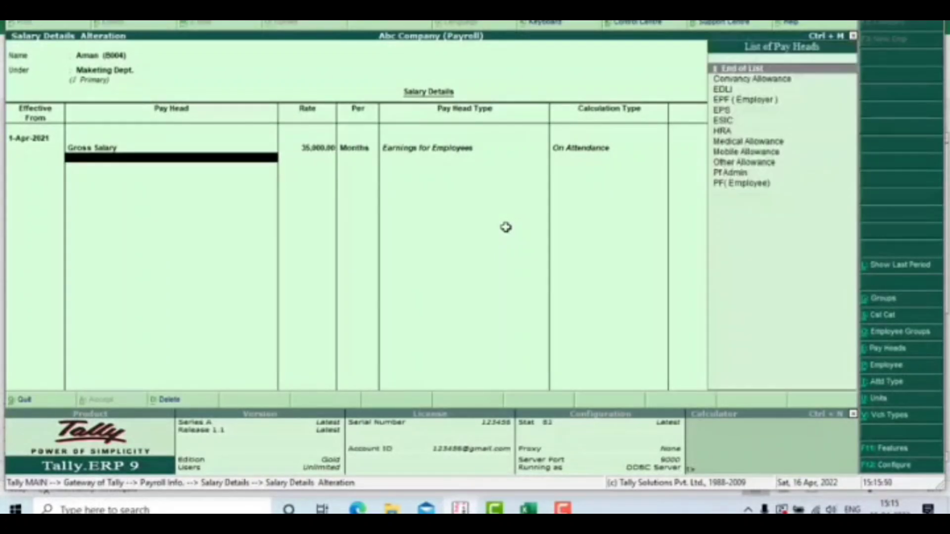
Check the first employee's conveyance allowance in Excel and add the Convancy Allowance pay head in Tally with a rate of 100.
{"action": "key", "text": "alt+Tab"}
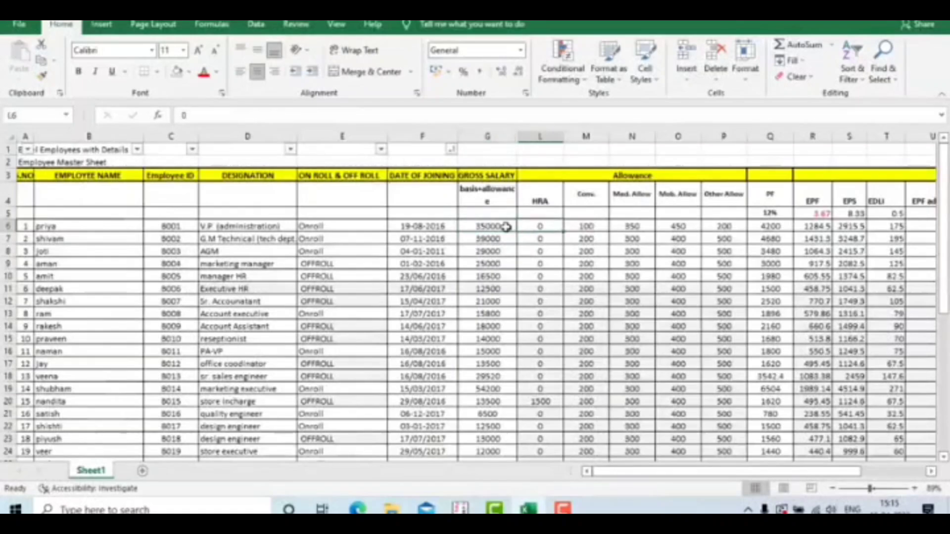
{"action": "key", "text": "Right"}
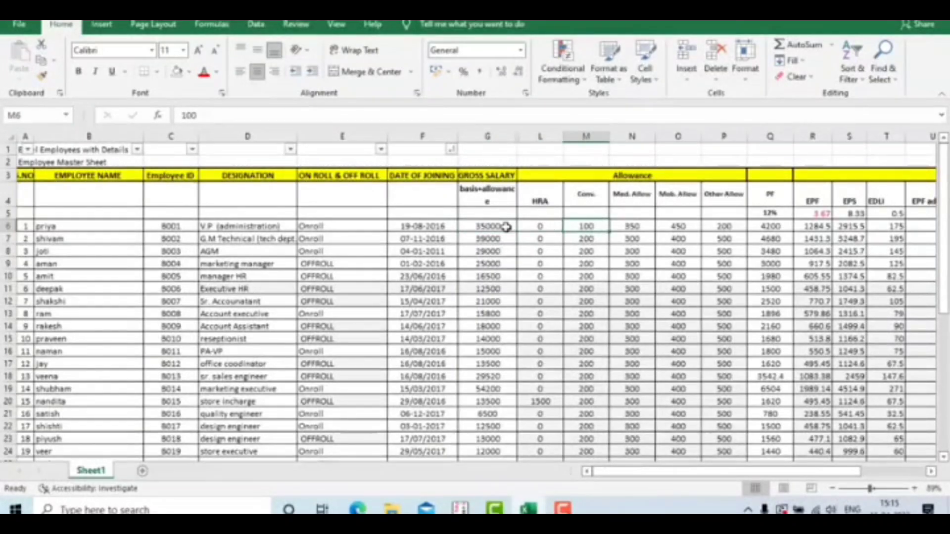
{"action": "key", "text": "alt+Tab"}
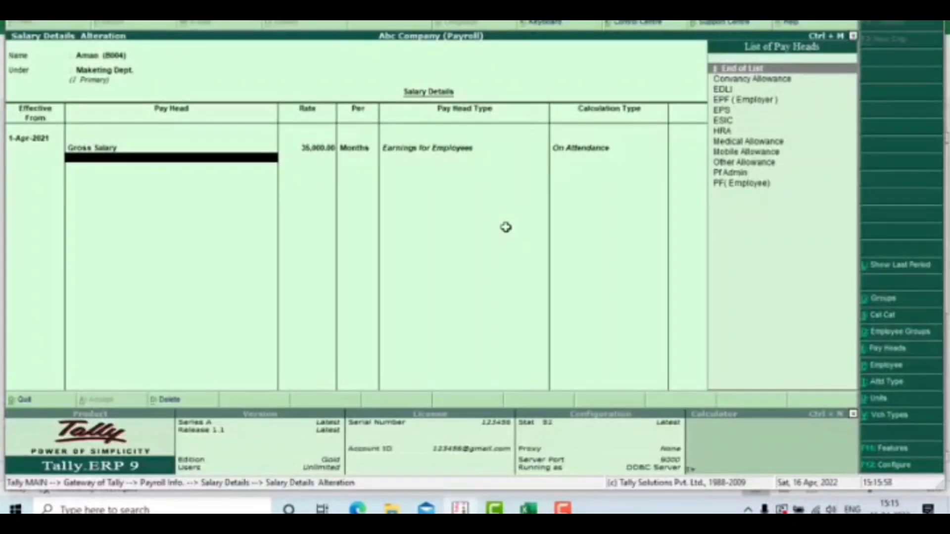
{"action": "key", "text": "Down"}
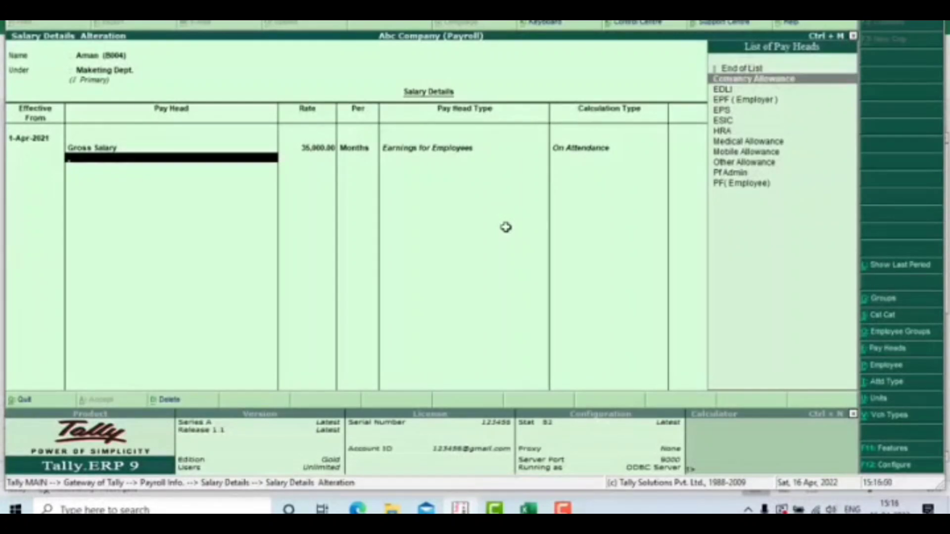
{"action": "key", "text": "Return"}
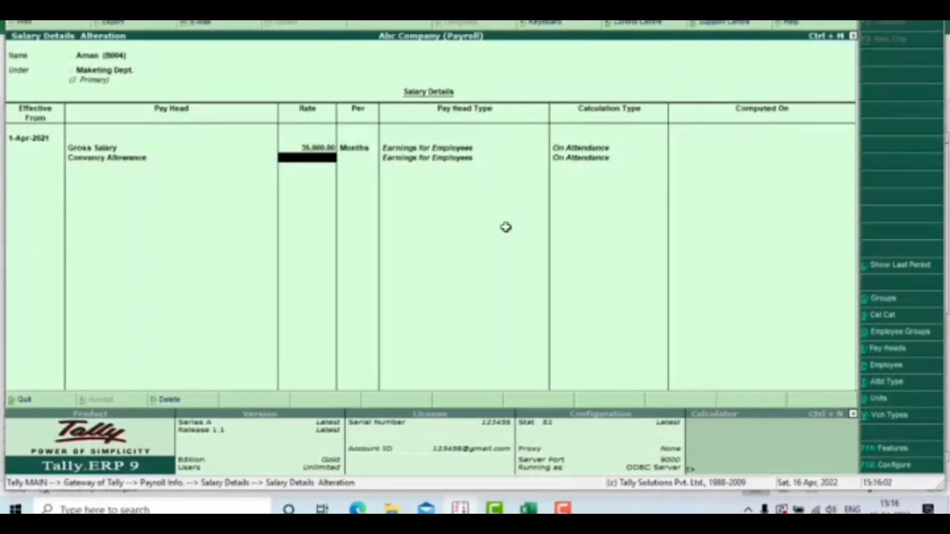
{"action": "key", "text": "Return"}
{"action": "key", "text": "BackSpace"}
{"action": "key", "text": "alt+Tab"}
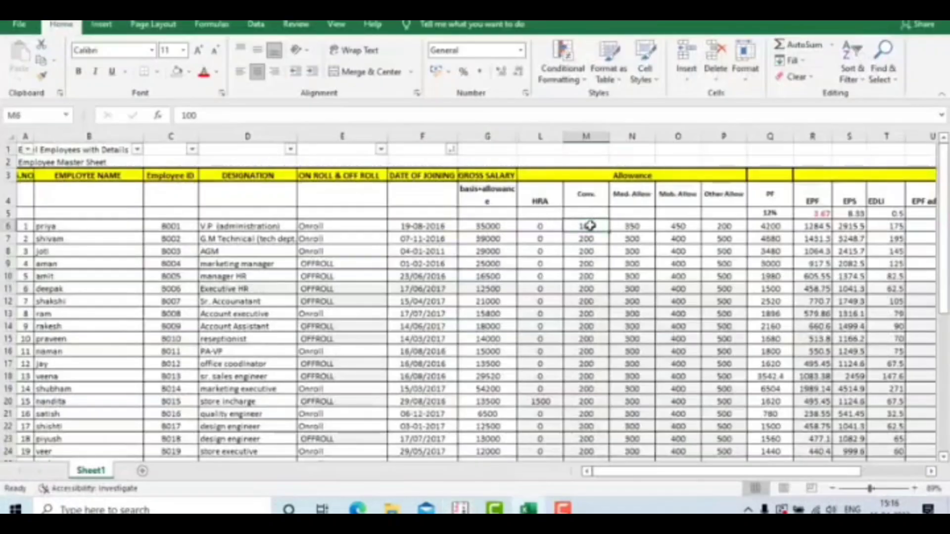
{"action": "key", "text": "alt+Tab"}
{"action": "type", "text": "6"}
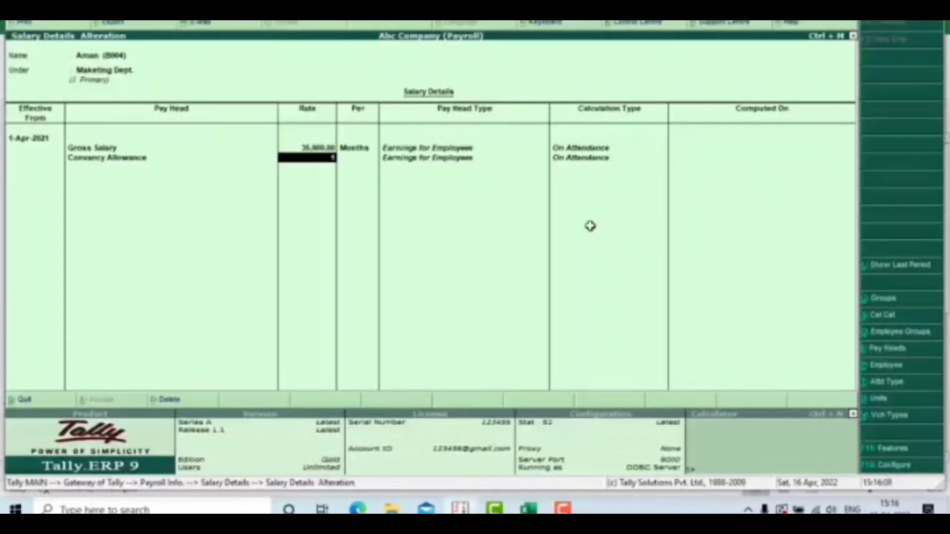
{"action": "type", "text": "00"}
{"action": "key", "text": "Return"}
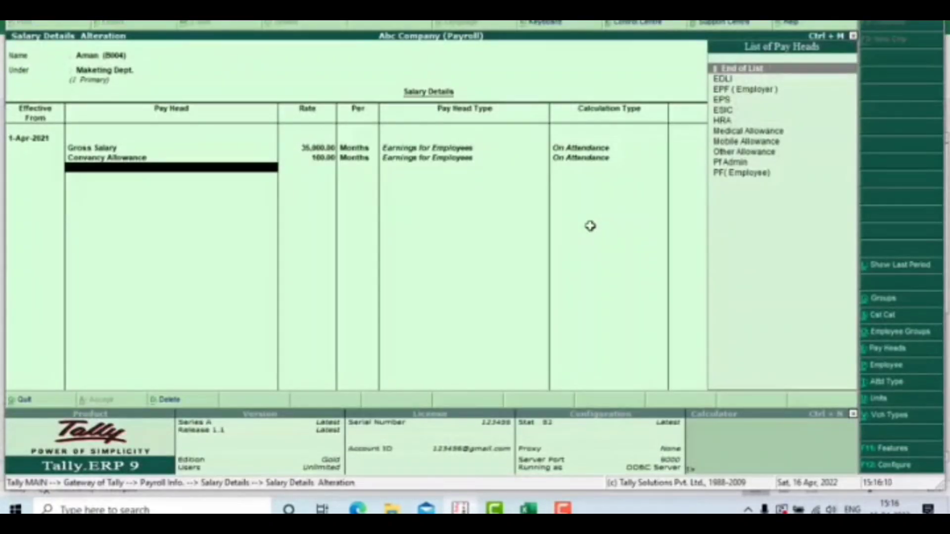
Add the Medical Allowance pay head in Tally with a rate of 350, taken from the first employee's row in Excel.
{"action": "key", "text": "Down"}
{"action": "key", "text": "Down"}
{"action": "key", "text": "Down"}
{"action": "key", "text": "Down"}
{"action": "key", "text": "Down"}
{"action": "key", "text": "Down"}
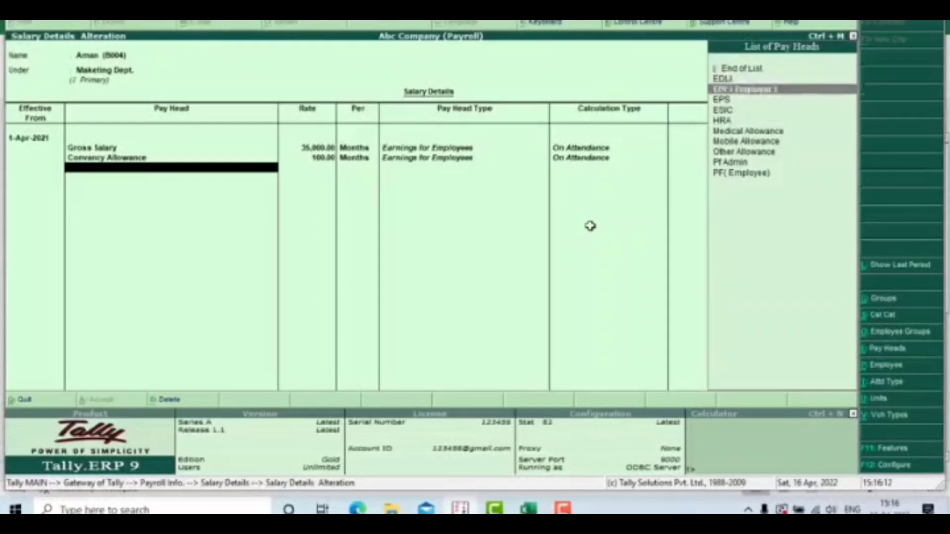
{"action": "key", "text": "Return"}
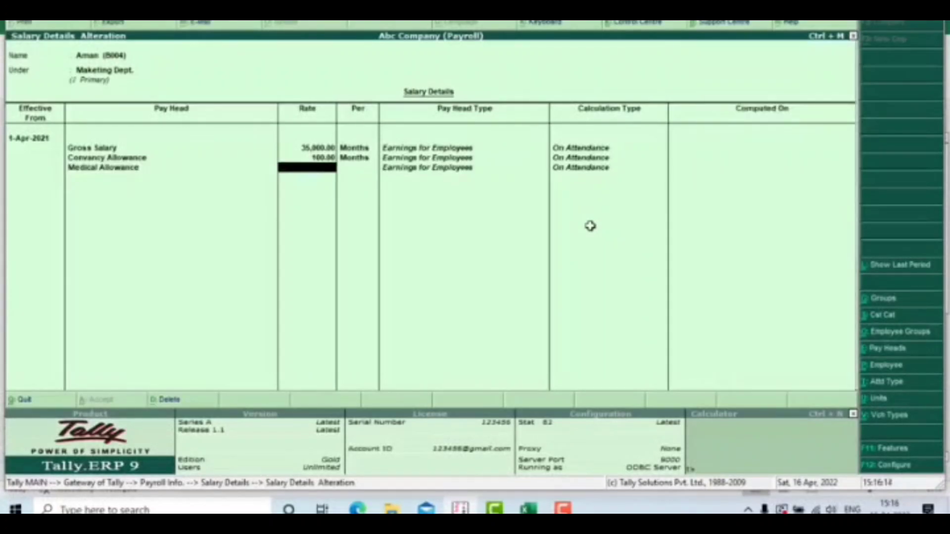
{"action": "key", "text": "alt+Tab"}
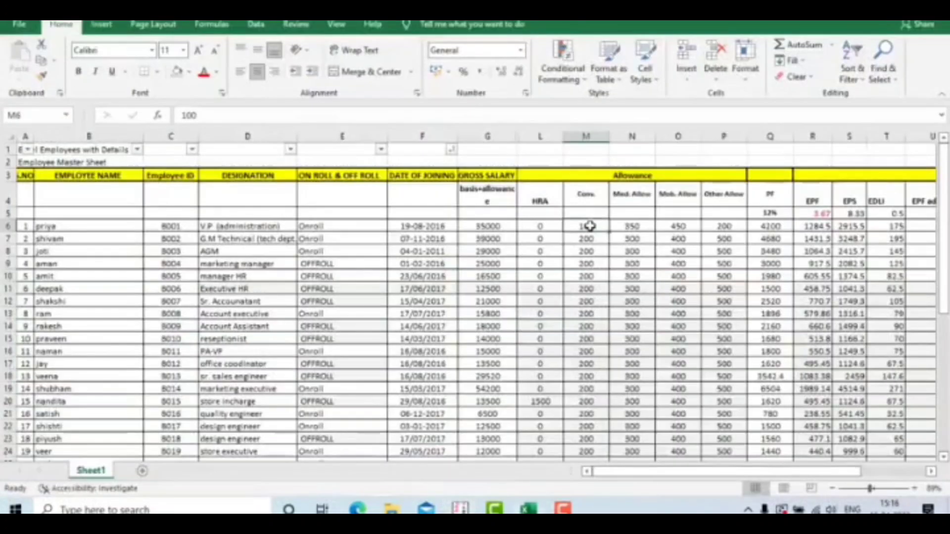
{"action": "left_click", "coordinate": [646, 226]}
{"action": "key", "text": "alt+Tab"}
{"action": "type", "text": "350"}
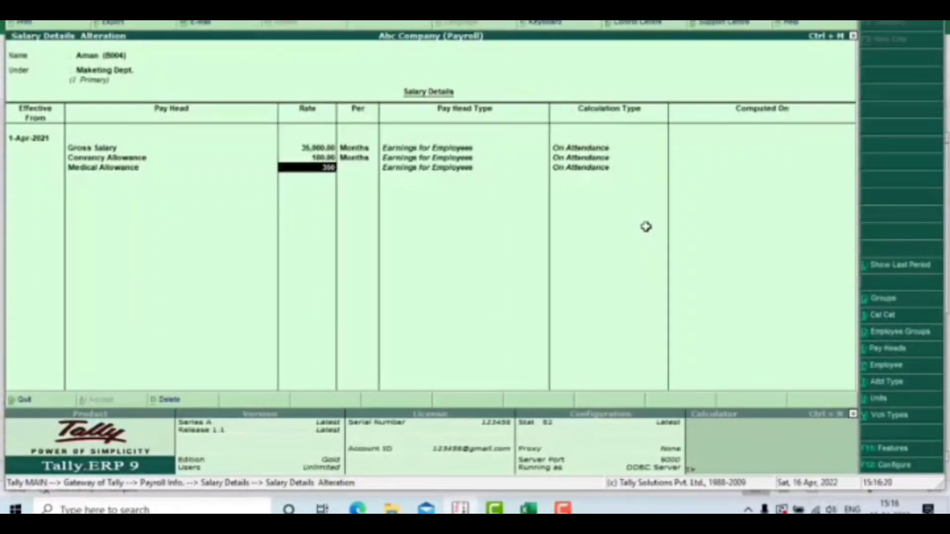
{"action": "key", "text": "Return"}
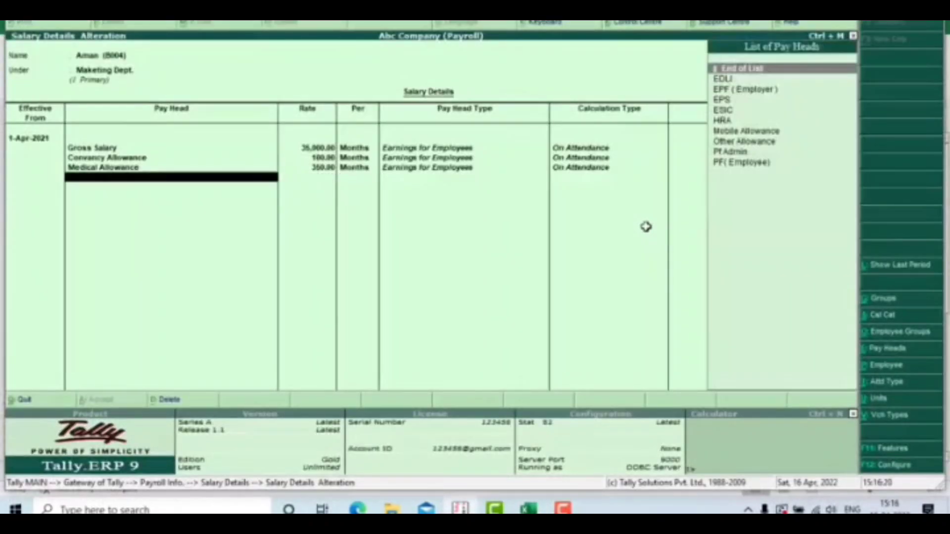
Add the Mobile Allowance pay head in Tally with a rate of 450, taken from the first employee's row in Excel.
{"action": "key", "text": "Down"}
{"action": "key", "text": "Down"}
{"action": "key", "text": "Down"}
{"action": "key", "text": "Down"}
{"action": "key", "text": "Down"}
{"action": "key", "text": "Down"}
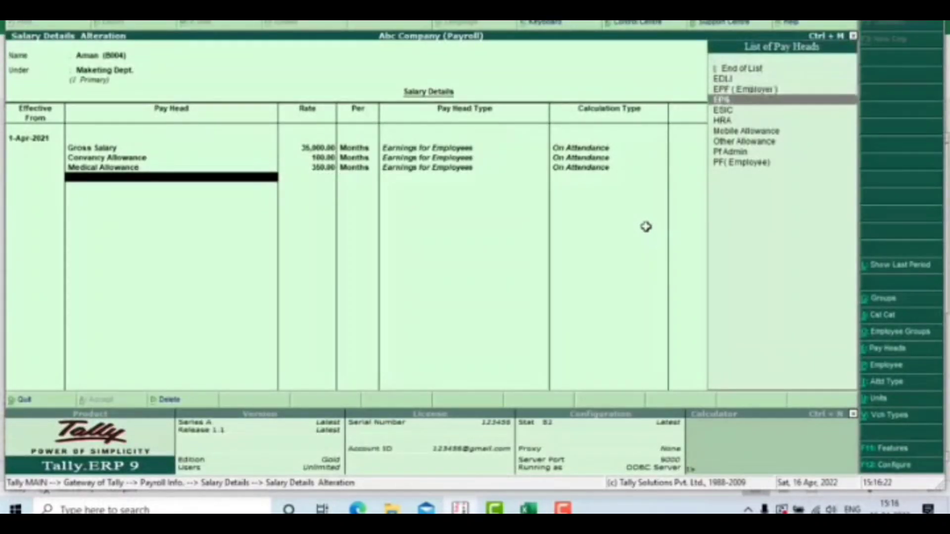
{"action": "key", "text": "Return"}
{"action": "key", "text": "alt+Tab"}
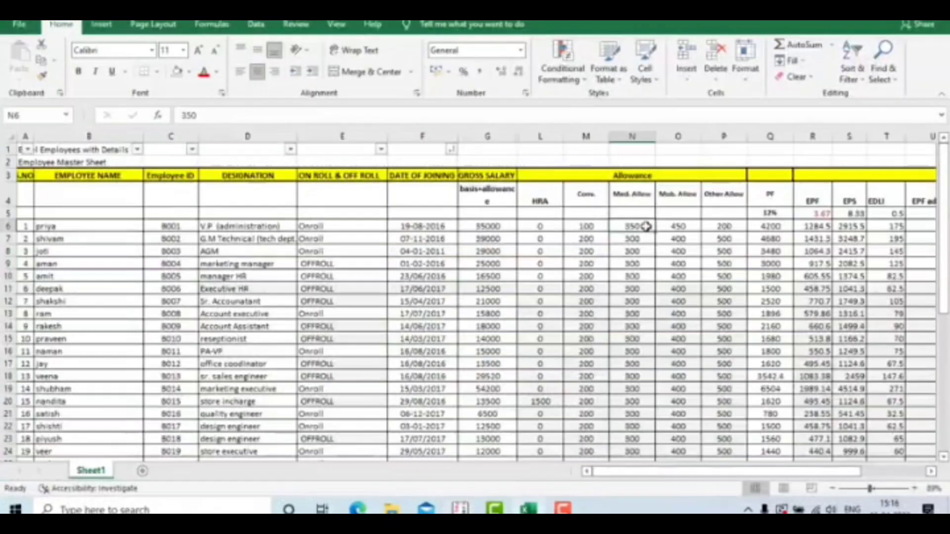
{"action": "left_click", "coordinate": [668, 227]}
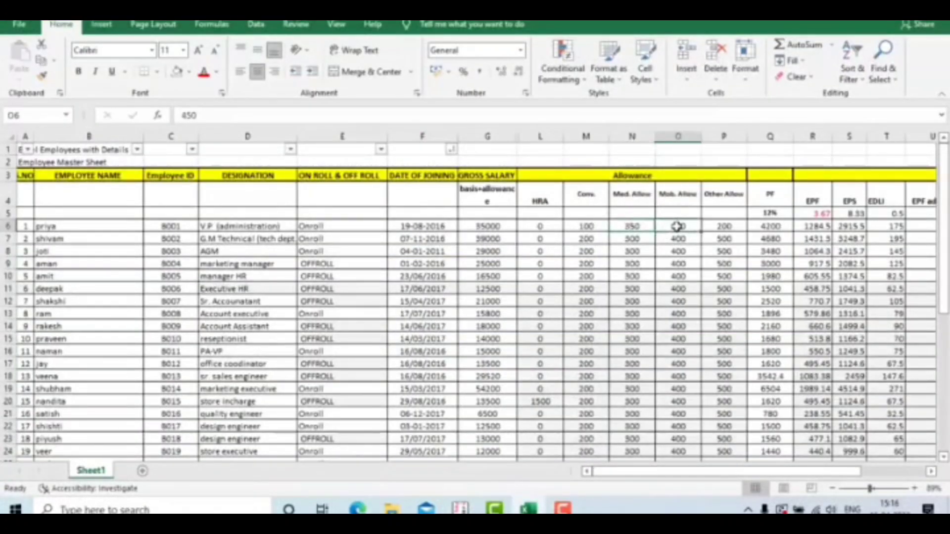
{"action": "key", "text": "alt+Tab"}
{"action": "type", "text": "450"}
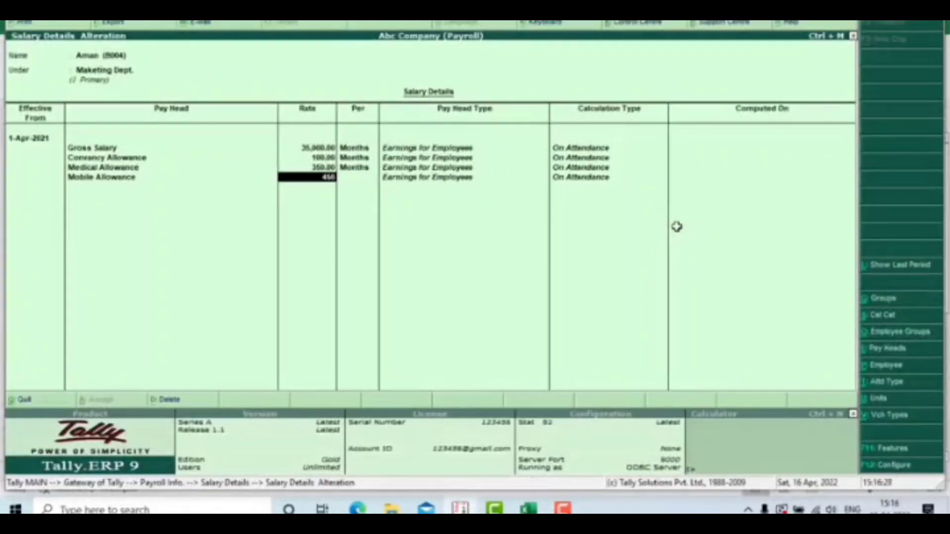
{"action": "key", "text": "Return"}
Check the next allowance column in the Excel sheet and add the Other Allowance pay head in Tally.
{"action": "key", "text": "alt+Tab"}
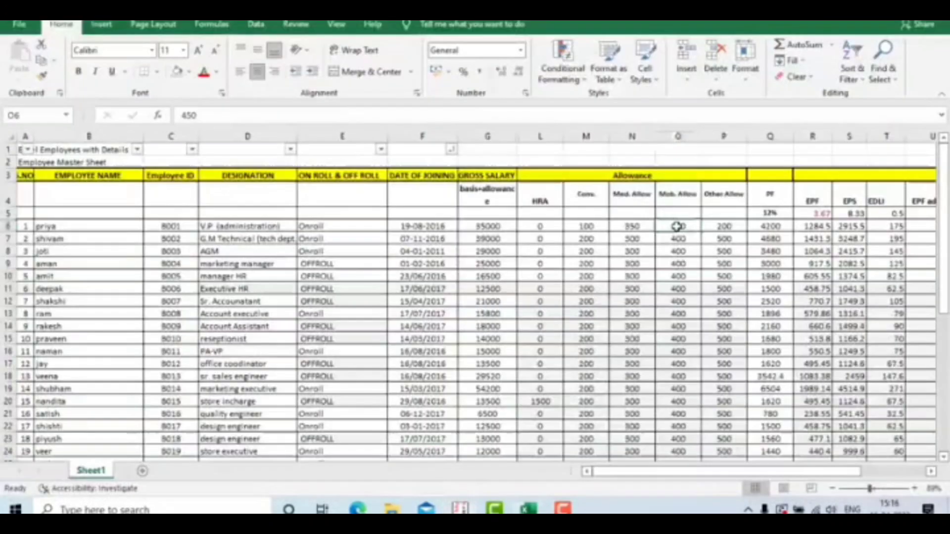
{"action": "left_click", "coordinate": [719, 203]}
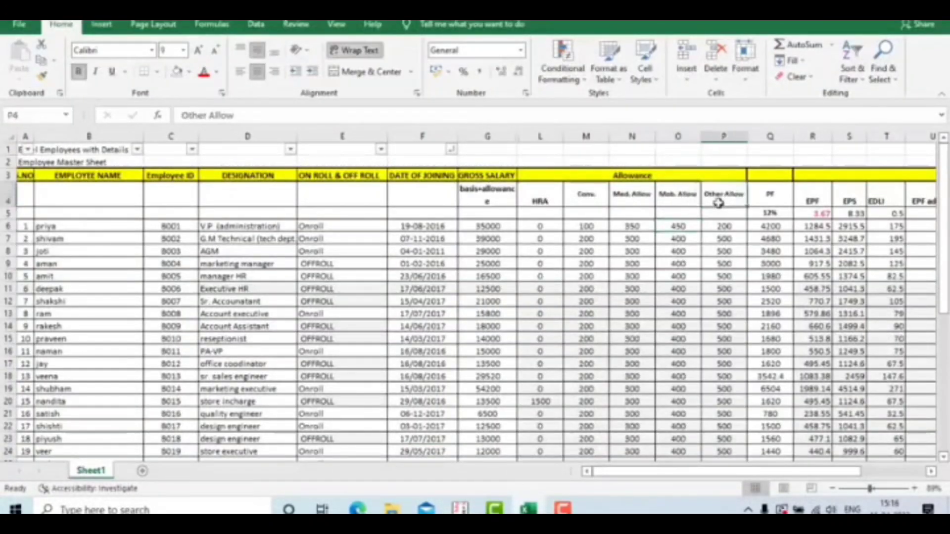
{"action": "key", "text": "alt+Tab"}
{"action": "type", "text": "."}
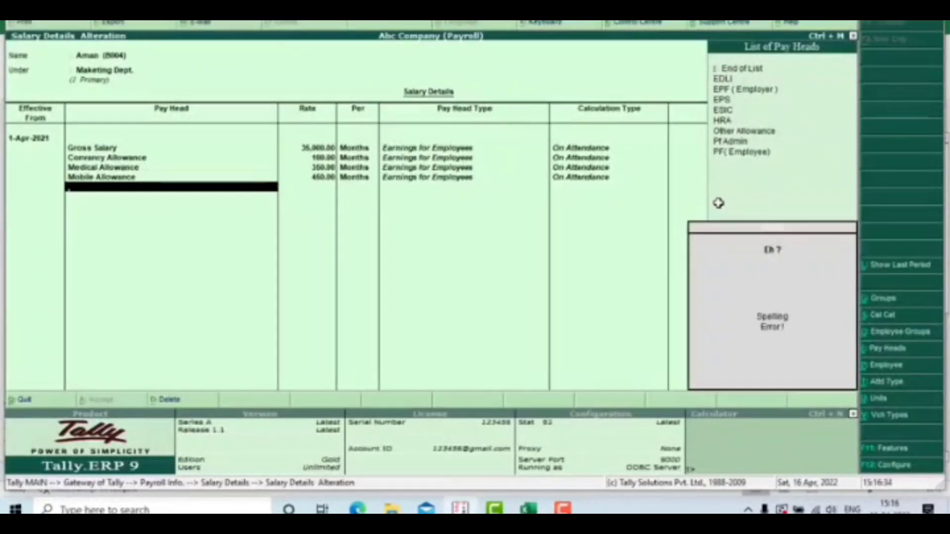
{"action": "key", "text": "BackSpace"}
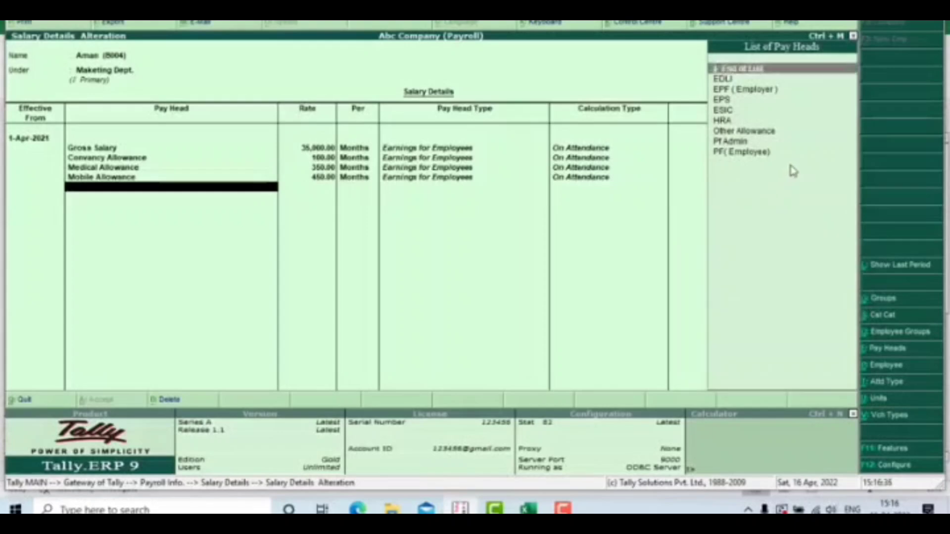
{"action": "key", "text": "Down"}
{"action": "key", "text": "Down"}
{"action": "key", "text": "Down"}
{"action": "key", "text": "Down"}
{"action": "key", "text": "Down"}
{"action": "key", "text": "Down"}
{"action": "key", "text": "Return"}
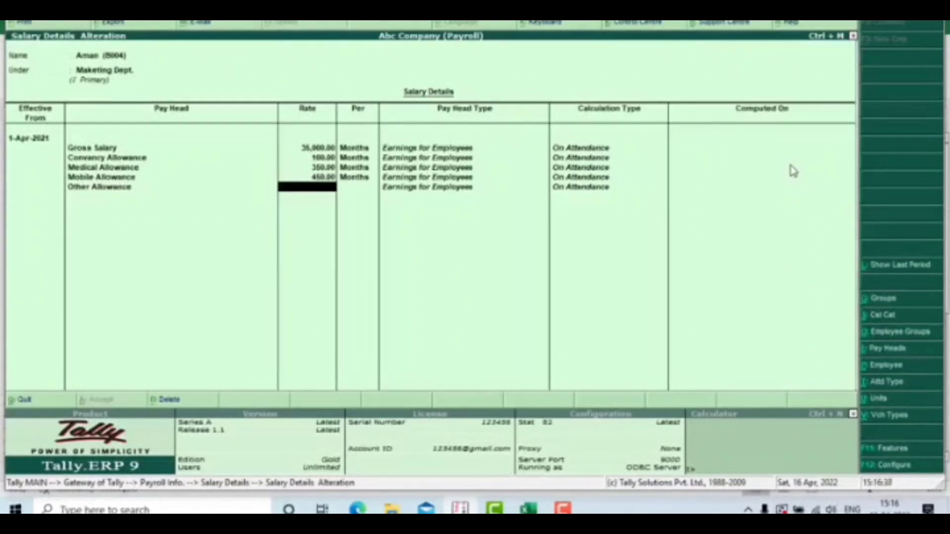
Look up the first employee's other allowance in Excel and set the Other Allowance rate to 200 in Tally.
{"action": "type", "text": "5"}
{"action": "key", "text": "alt+Tab"}
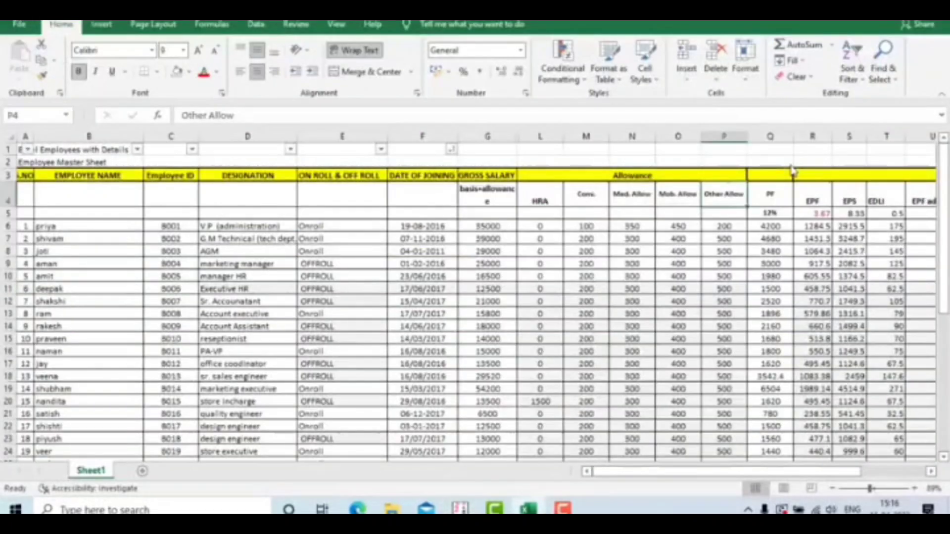
{"action": "key", "text": "alt+Tab"}
{"action": "type", "text": "00."}
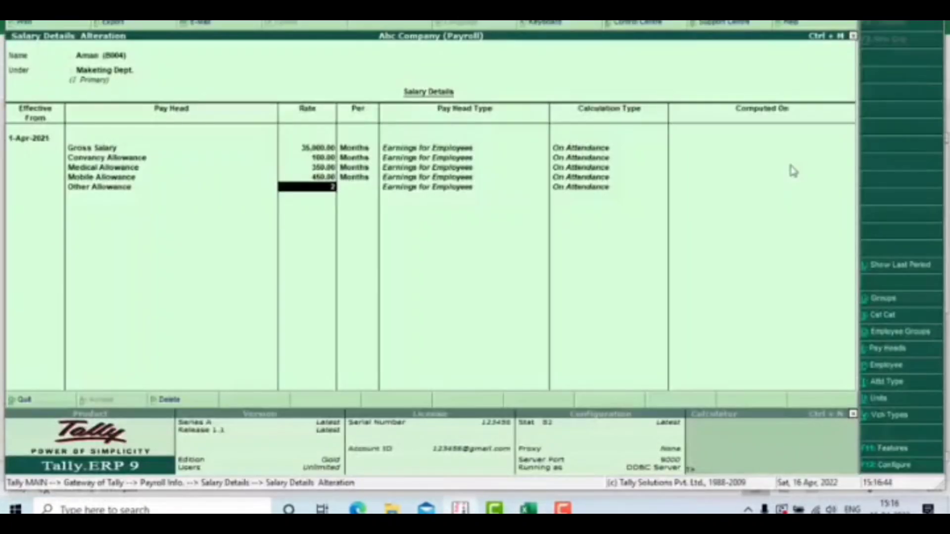
{"action": "type", "text": "0"}
{"action": "key", "text": "Return"}
{"action": "key", "text": "Return"}
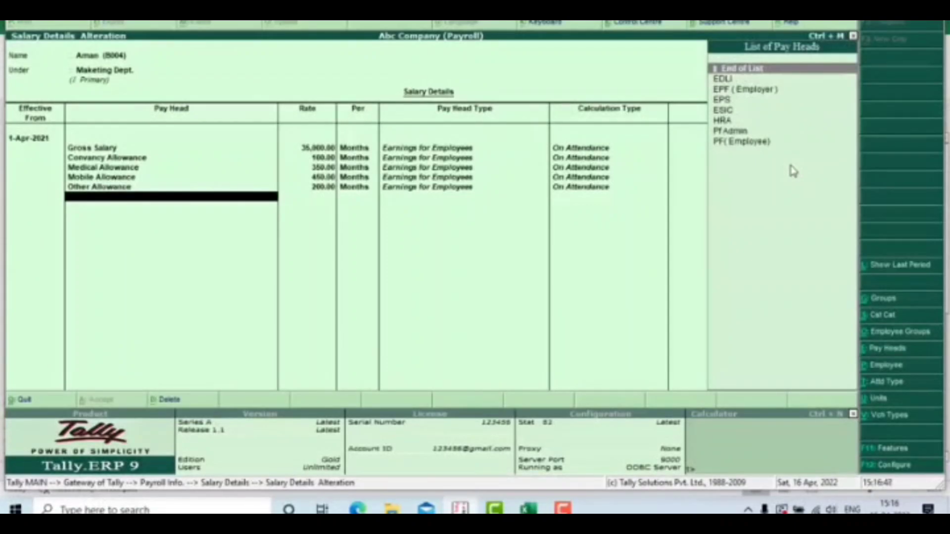
Check the PF columns in the Excel employee sheet and add the PF (Employee) pay head to the employee's salary details in Tally.
{"action": "key", "text": "alt+Tab"}
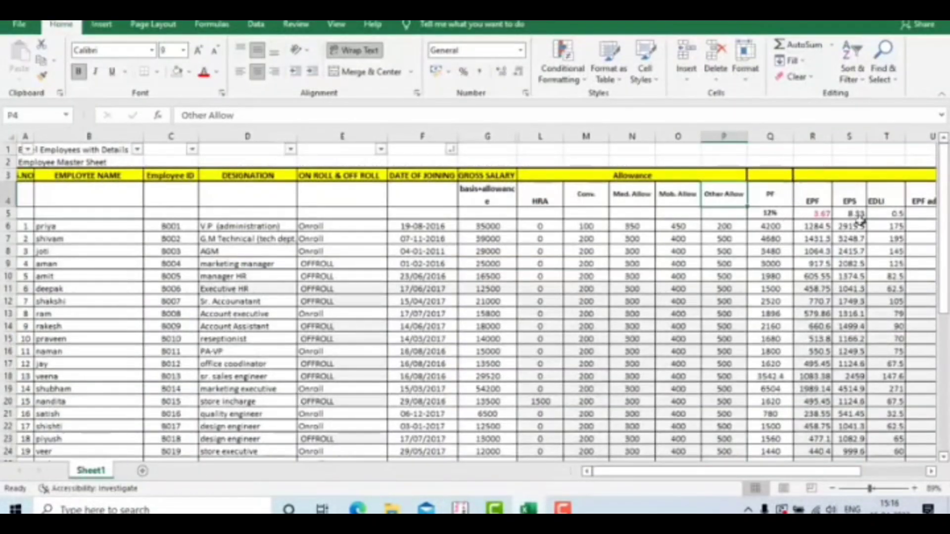
{"action": "key", "text": "alt+Tab"}
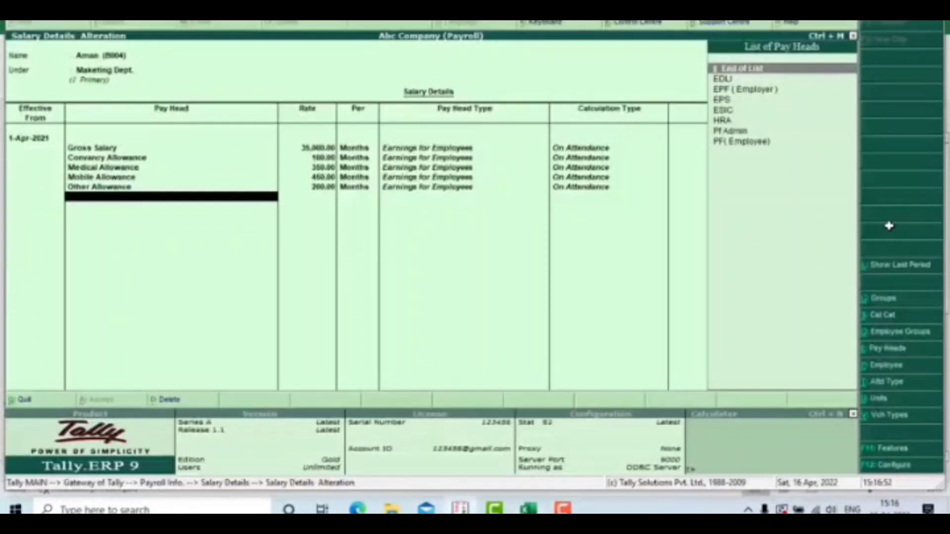
{"action": "key", "text": "Down"}
{"action": "key", "text": "Down"}
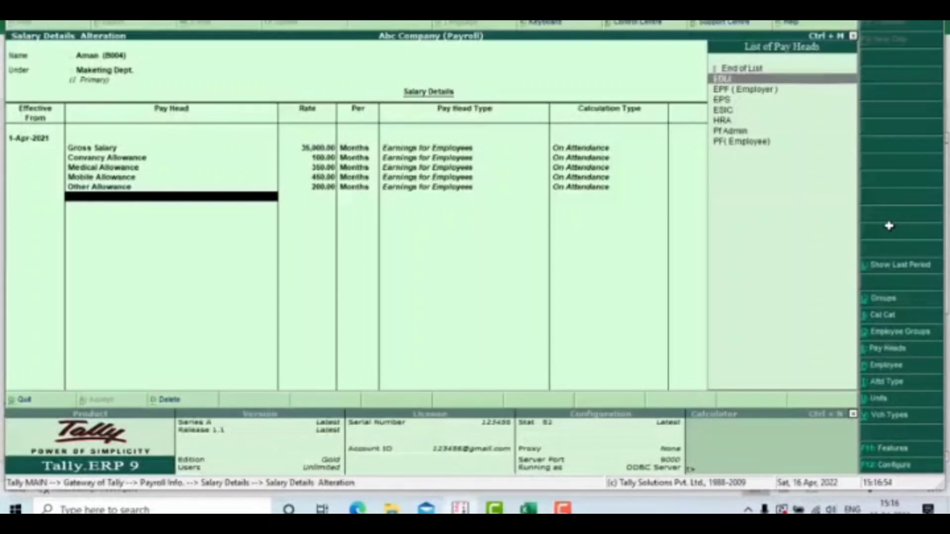
{"action": "key", "text": "Down"}
{"action": "key", "text": "Down"}
{"action": "key", "text": "Down"}
{"action": "key", "text": "Down"}
{"action": "key", "text": "Down"}
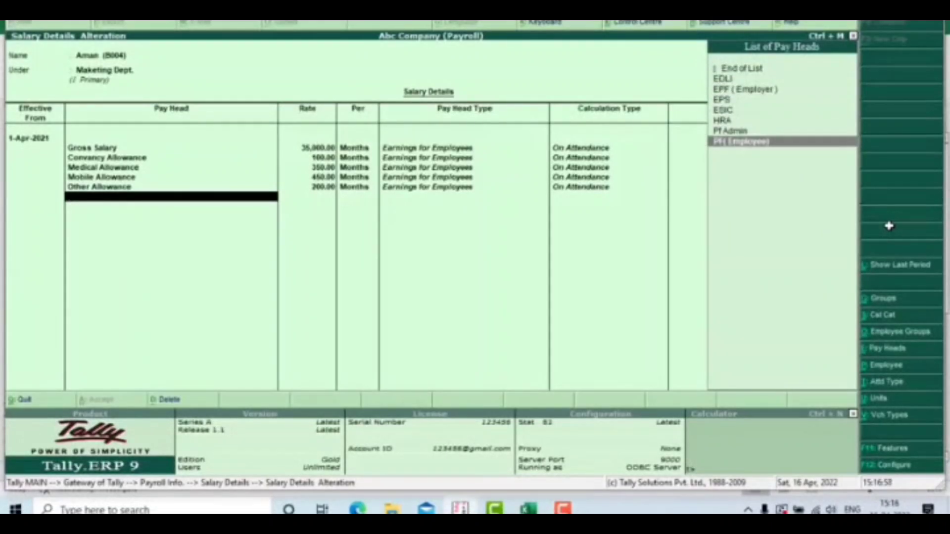
{"action": "key", "text": "Return"}
Add the ESIC pay head to the salary details below PF (Employee).
{"action": "key", "text": "Down"}
{"action": "key", "text": "Down"}
{"action": "key", "text": "Down"}
{"action": "key", "text": "Down"}
{"action": "key", "text": "Down"}
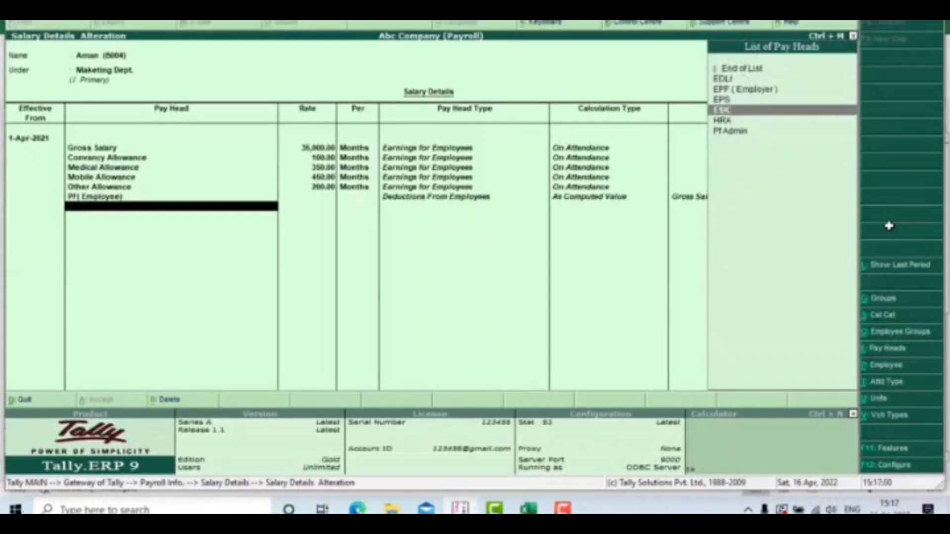
{"action": "key", "text": "Up"}
{"action": "key", "text": "Return"}
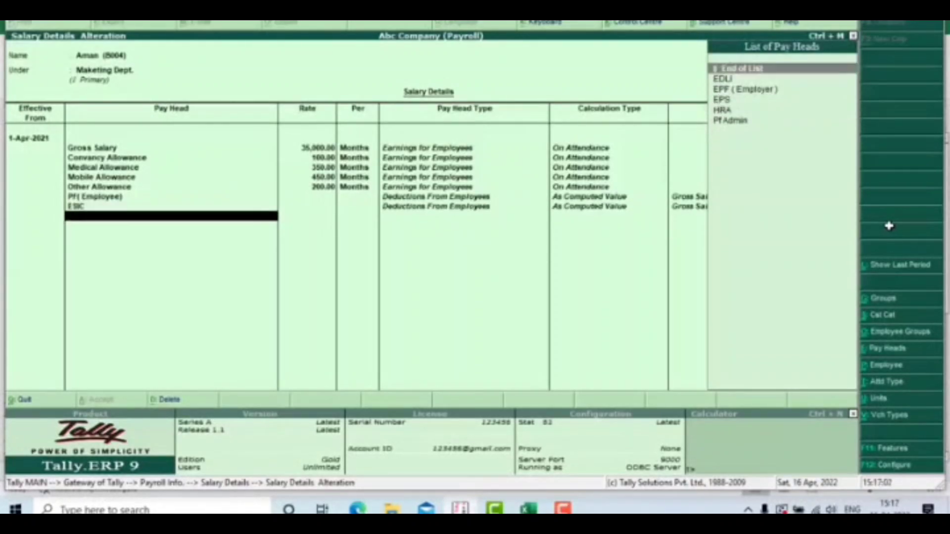
Finish the pay head list, accept the salary details, and reopen the same employee's salary details for alteration.
{"action": "key", "text": "Return"}
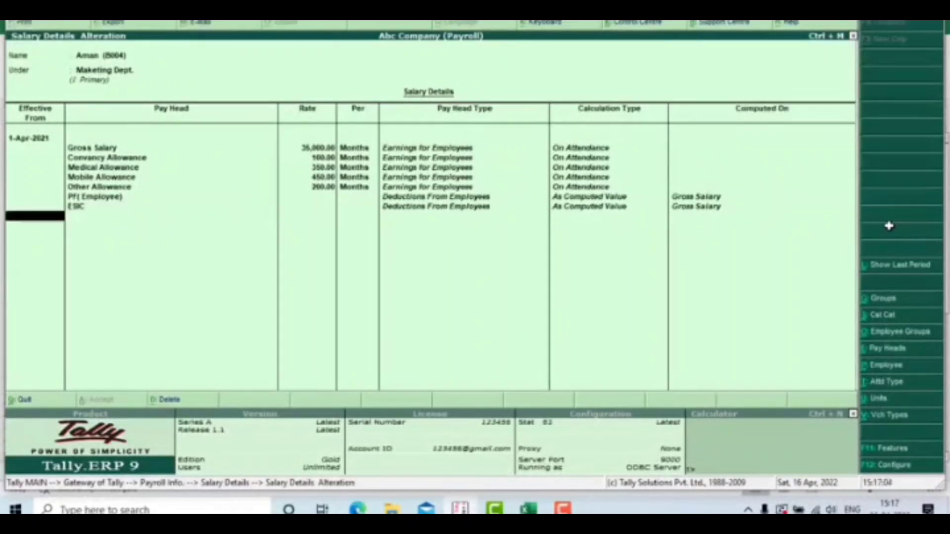
{"action": "key", "text": "Return"}
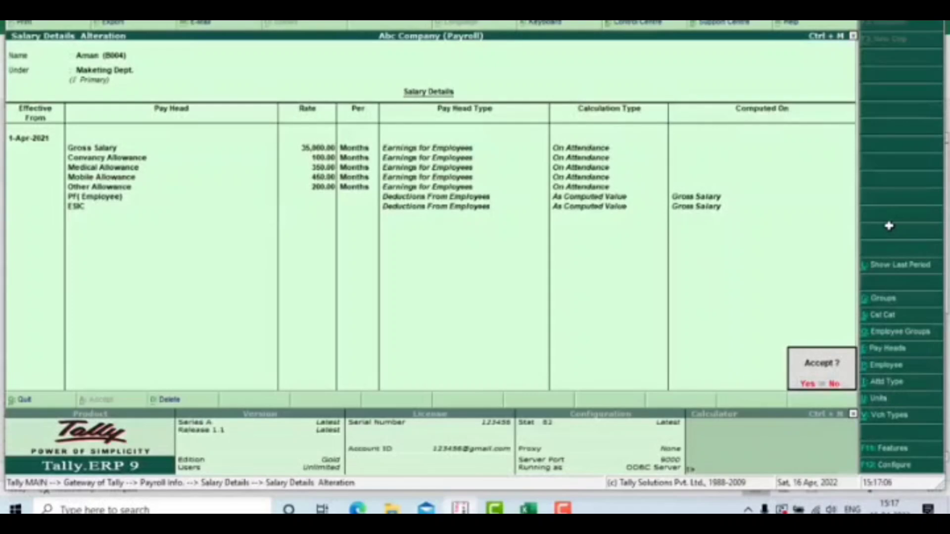
{"action": "key", "text": "Return"}
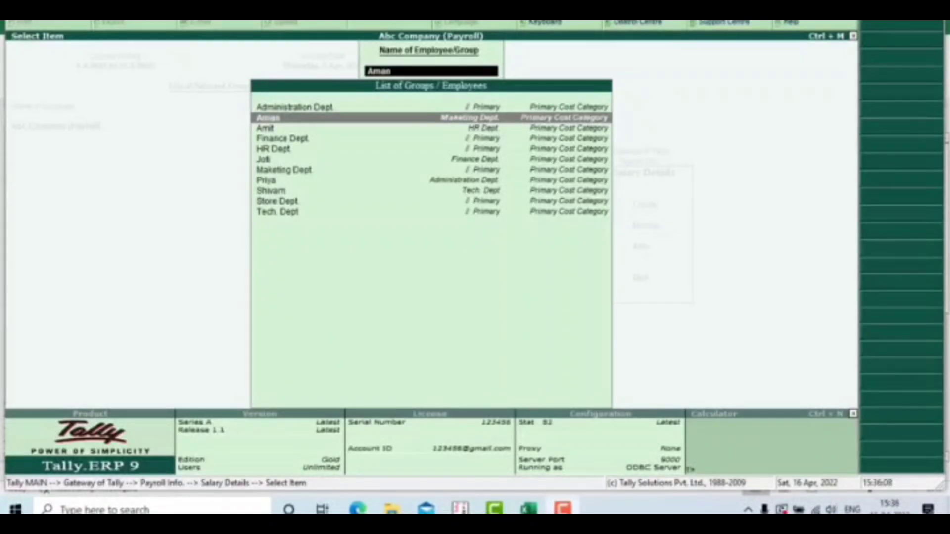
{"action": "left_click", "coordinate": [478, 118]}
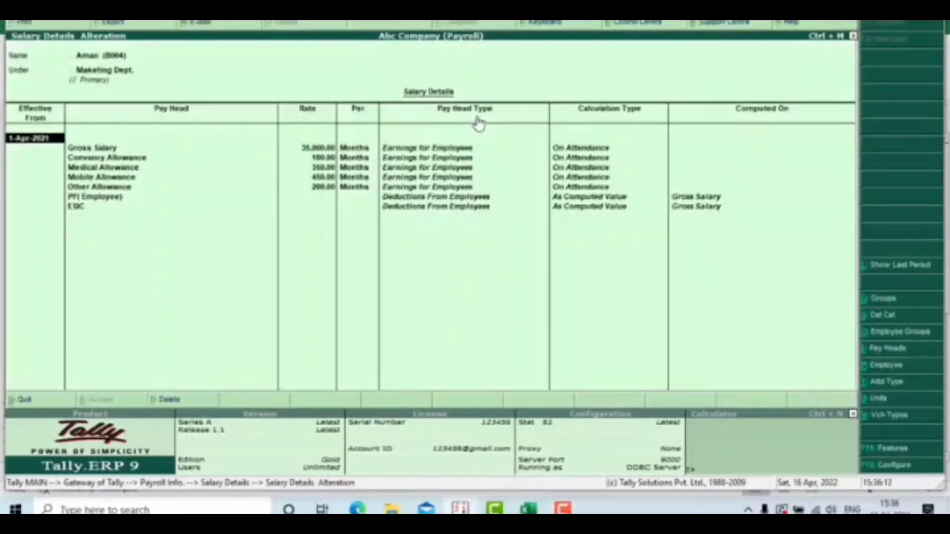